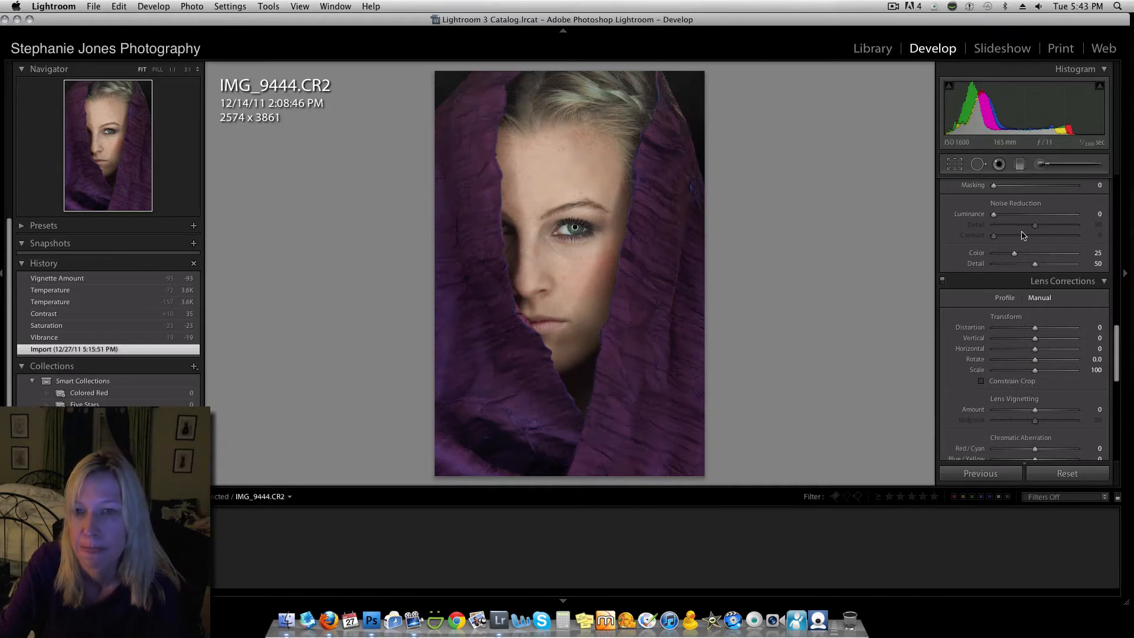
Lower the portrait's exposure to -0.30 and raise its contrast to +37.
scroll(1023, 233, "up", 10)
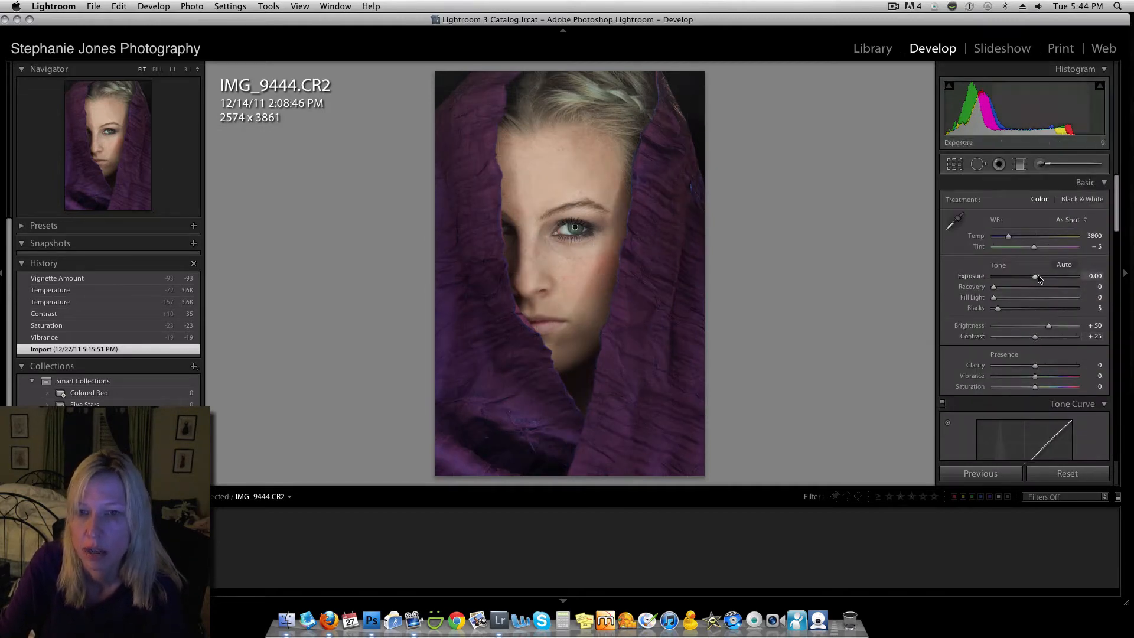
left_click_drag(1035, 276, 1031, 276)
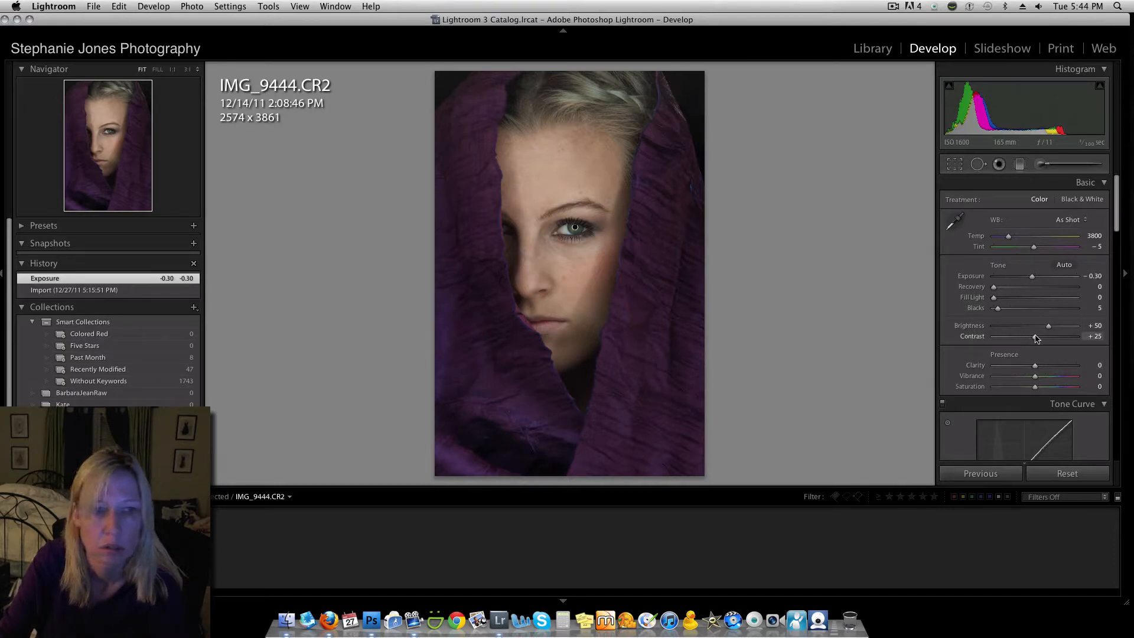
left_click_drag(1035, 338, 1042, 338)
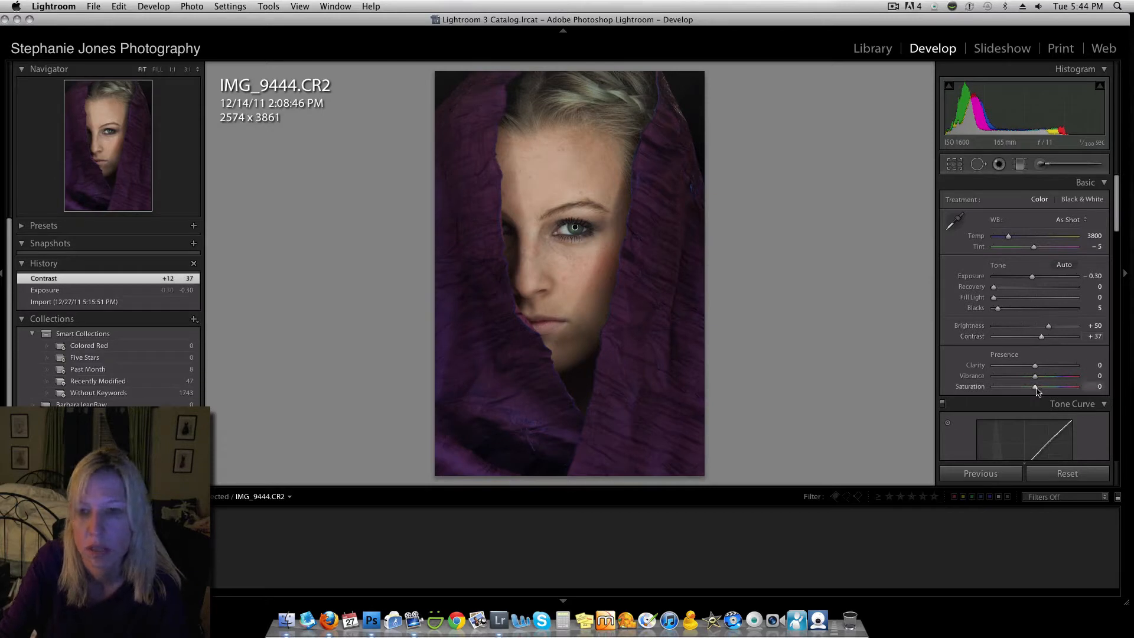
Reduce the photo's saturation to -43 and cool the white balance temperature to 3643.
left_click_drag(1034, 389, 1016, 388)
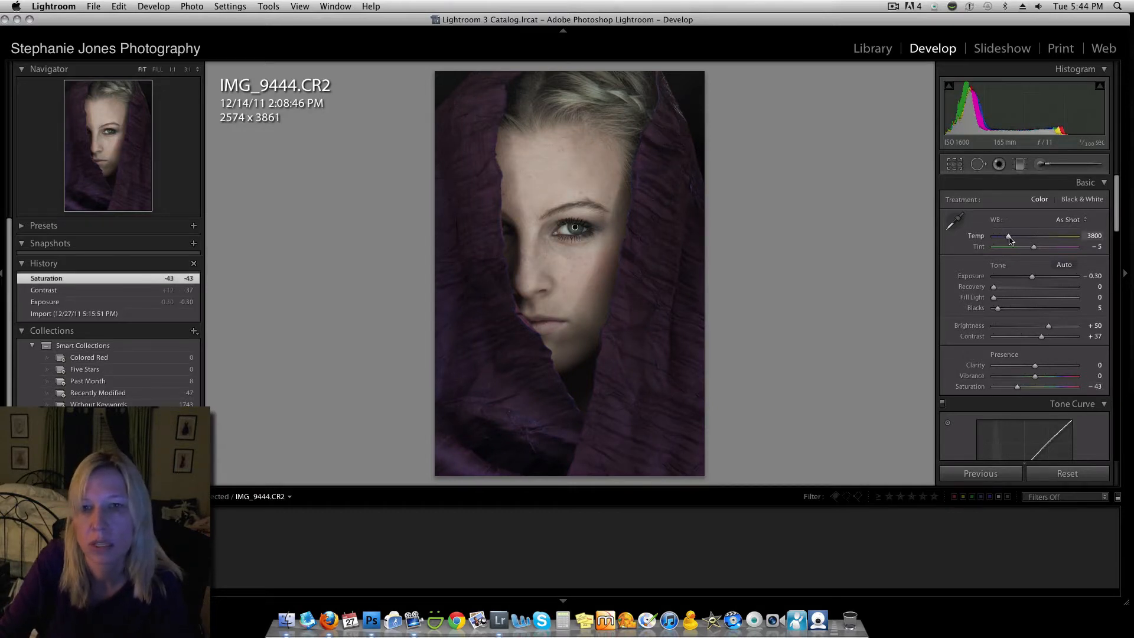
left_click_drag(1010, 240, 1008, 240)
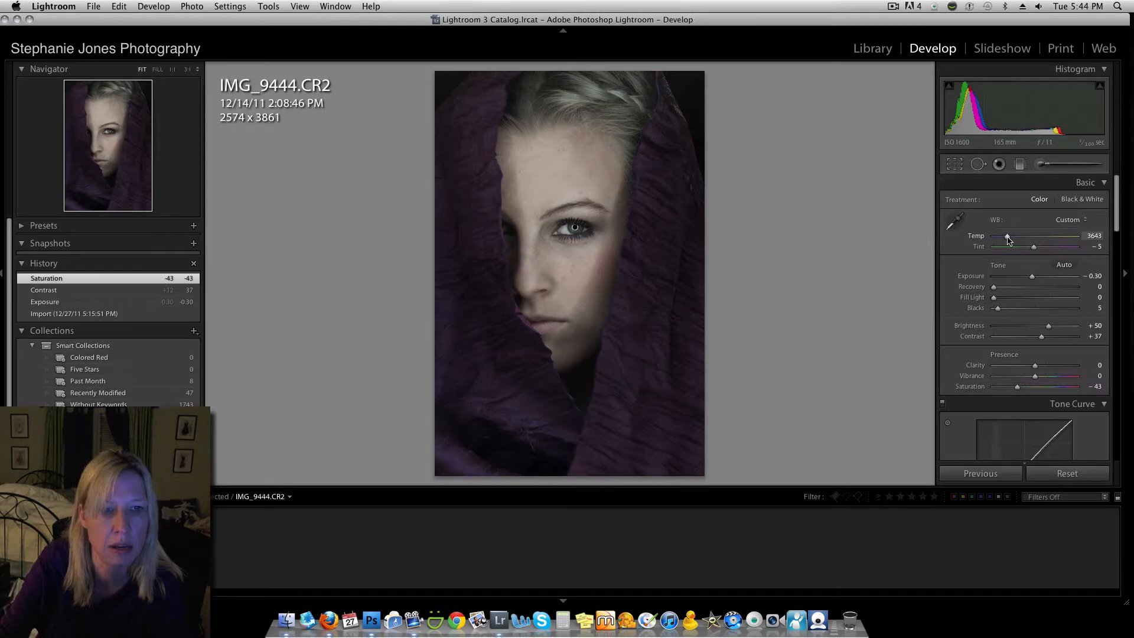
left_click_drag(1008, 240, 1008, 240)
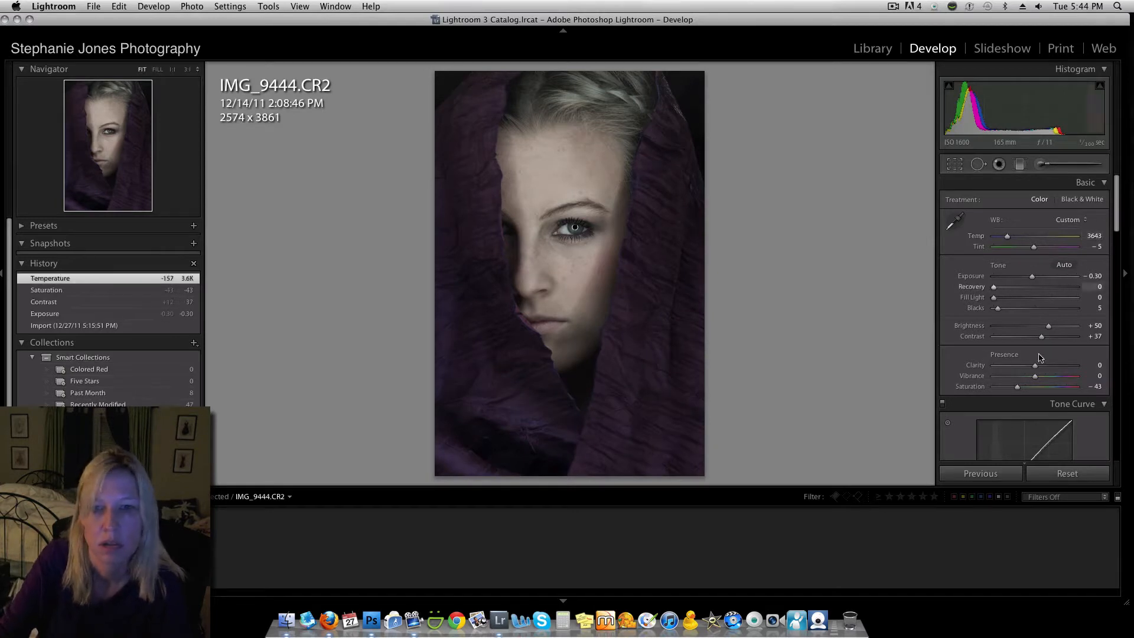
Darken the photo's edges by setting the lens vignetting amount to -100.
scroll(1034, 325, "down", 15)
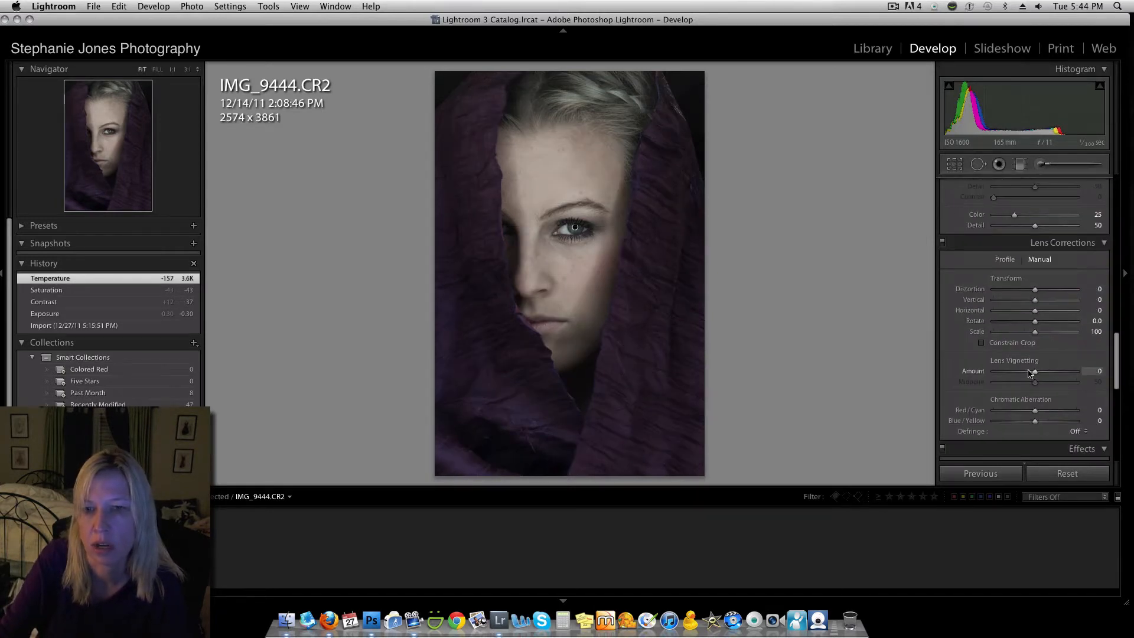
left_click_drag(1035, 371, 987, 372)
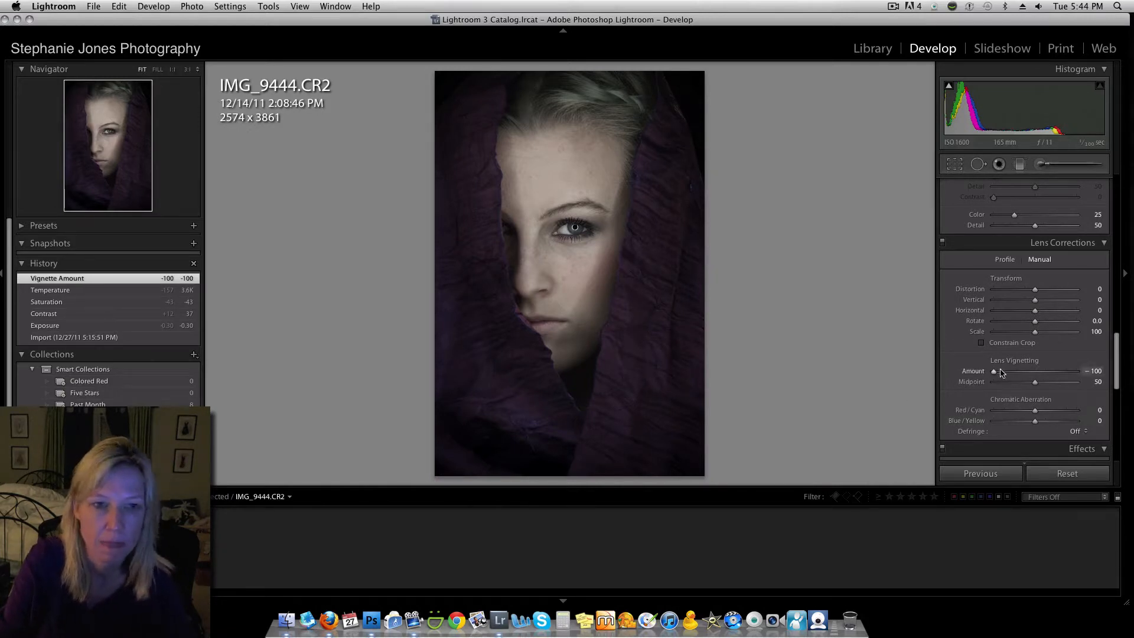
Send the photo to Photoshop for editing, rendered using Lightroom, and move its document window clear of the tools.
right_click(79, 546)
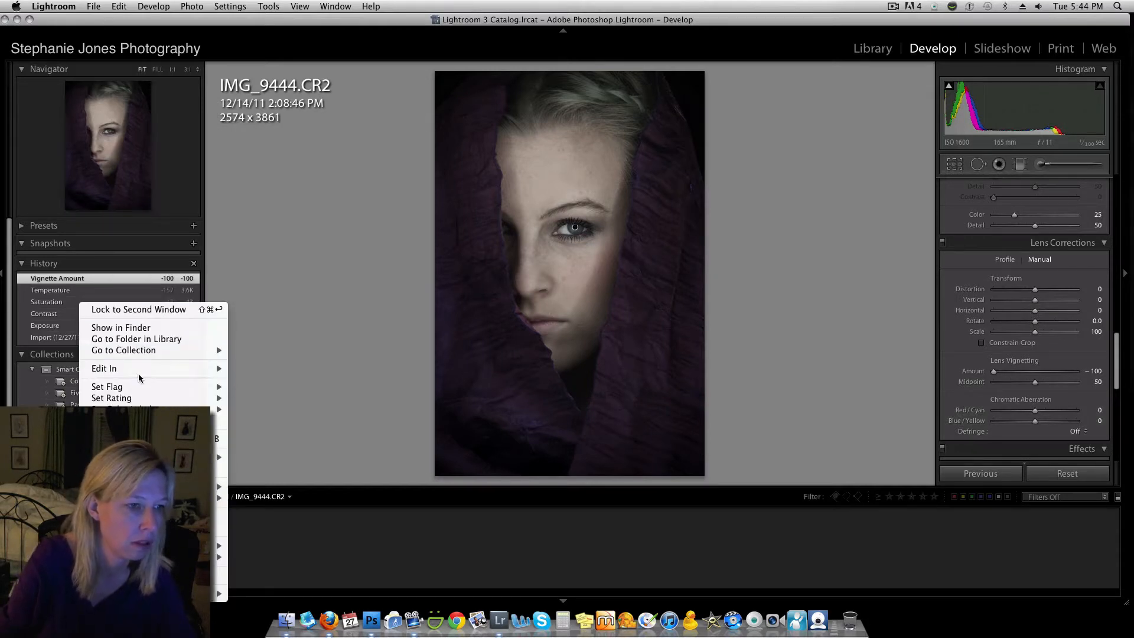
mouse_move(139, 370)
left_click(267, 372)
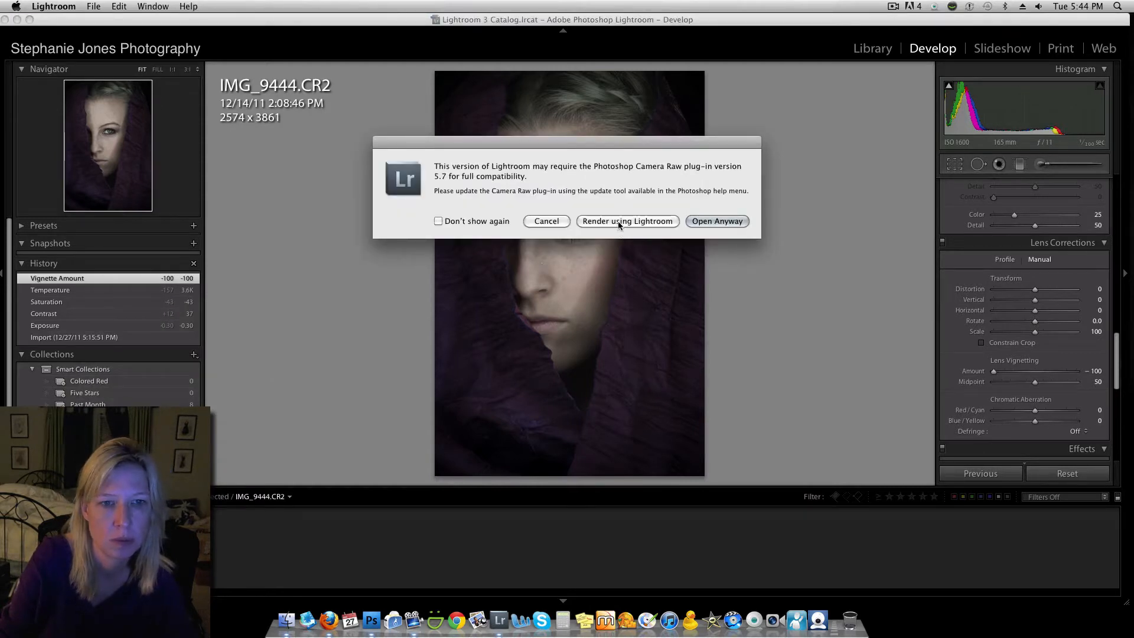
left_click(618, 221)
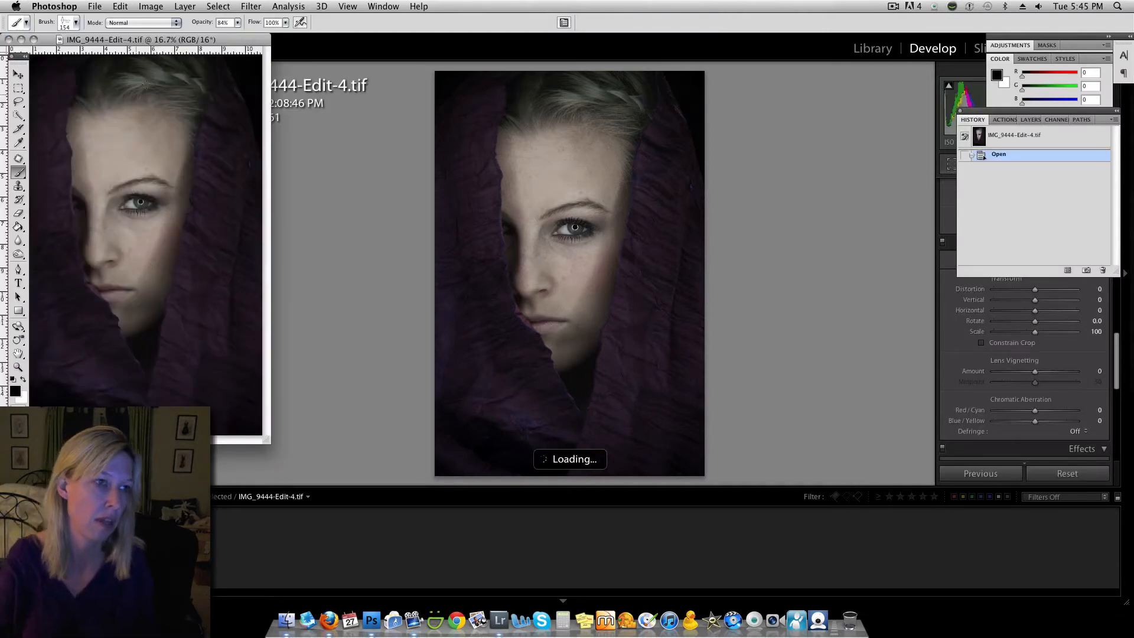
left_click_drag(190, 36, 302, 76)
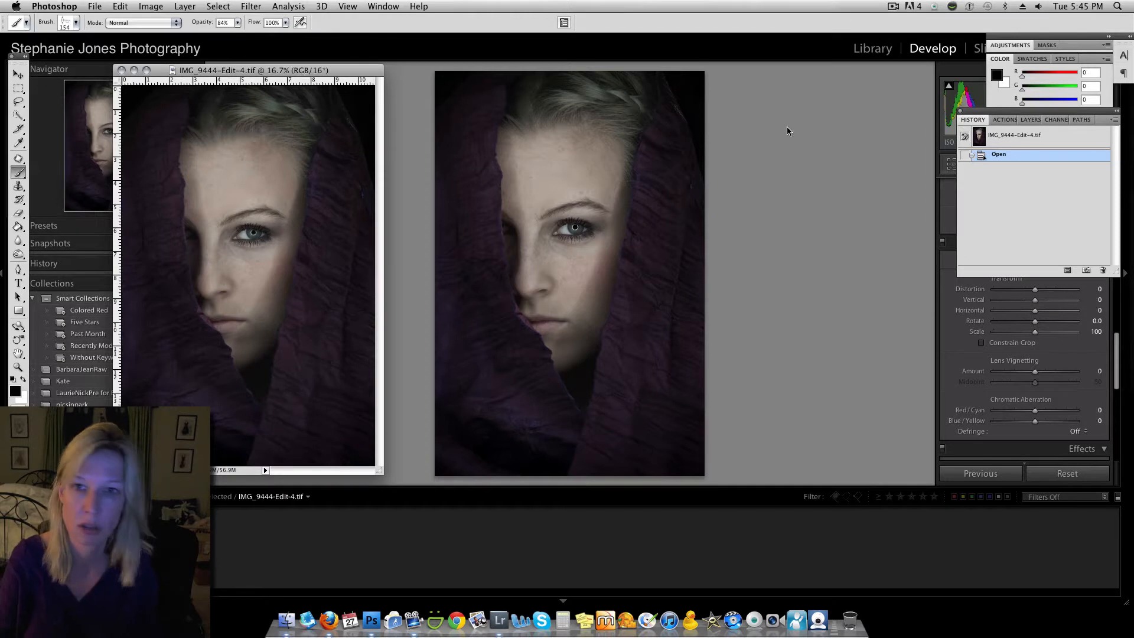
Add a new layer above the background and fill it with black using the Paint Bucket.
left_click(1026, 120)
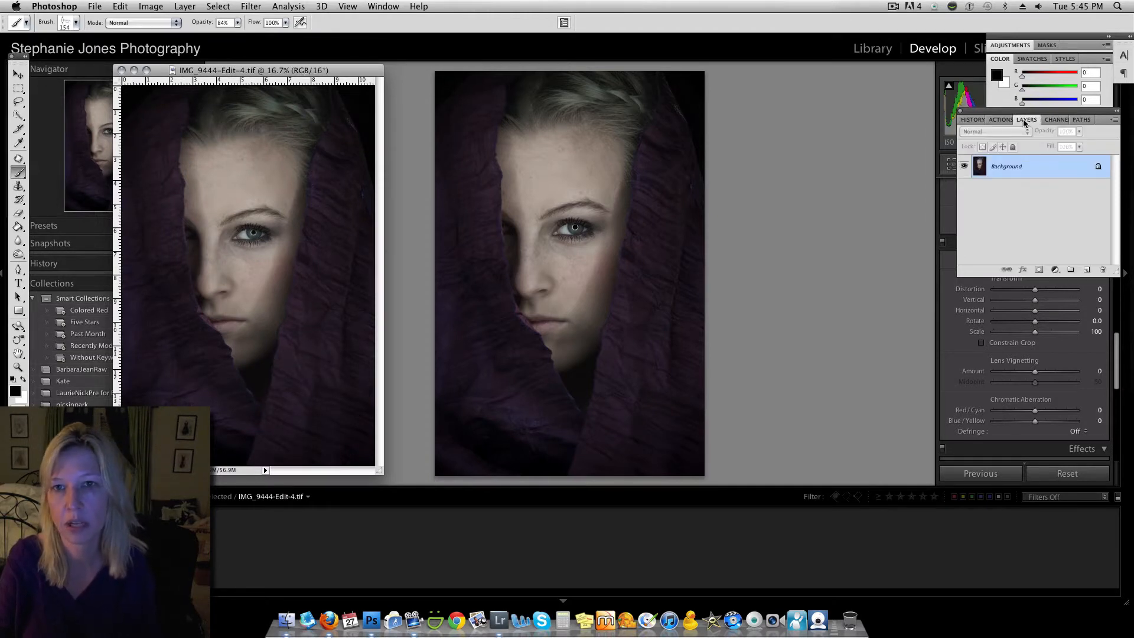
left_click(1088, 270)
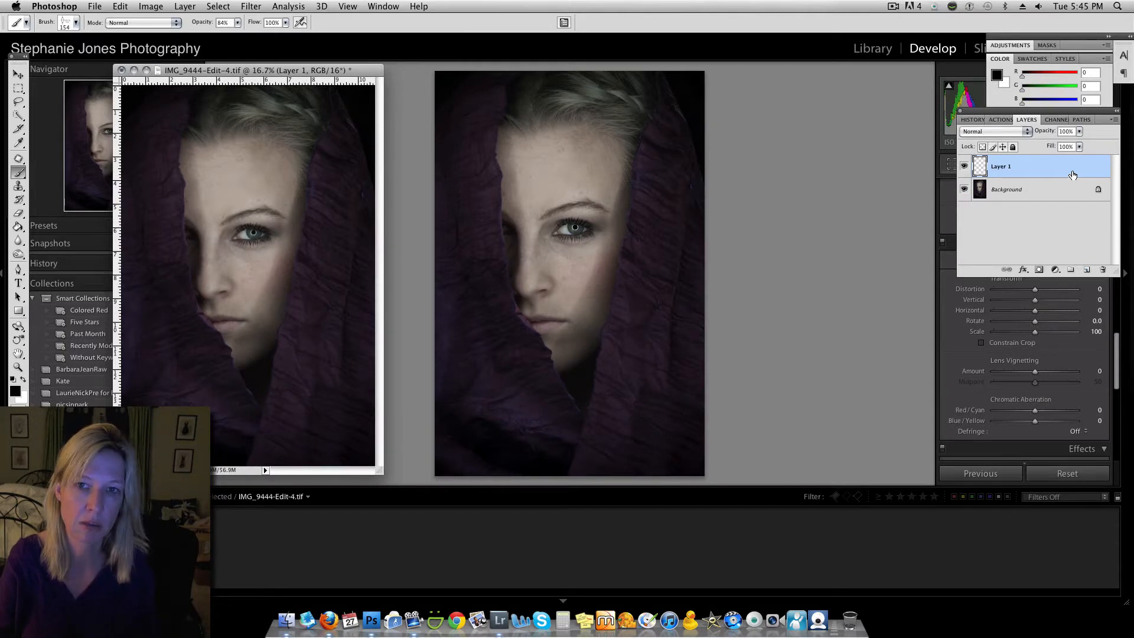
left_click(19, 228)
left_click(153, 194)
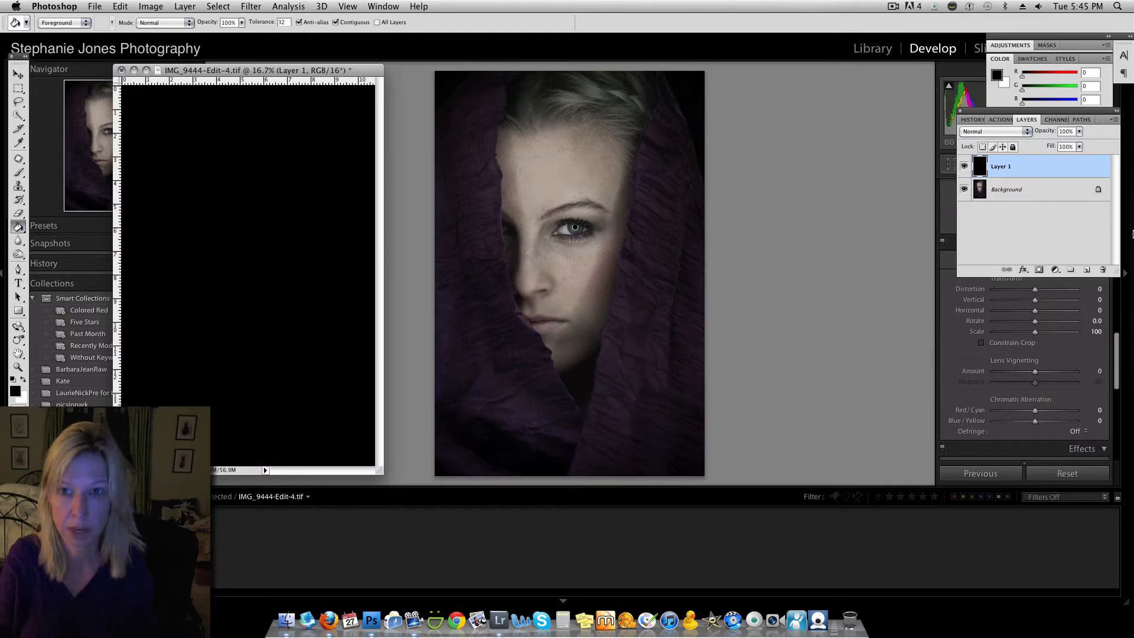
Set the black layer's blend mode to Screen.
left_click(1025, 136)
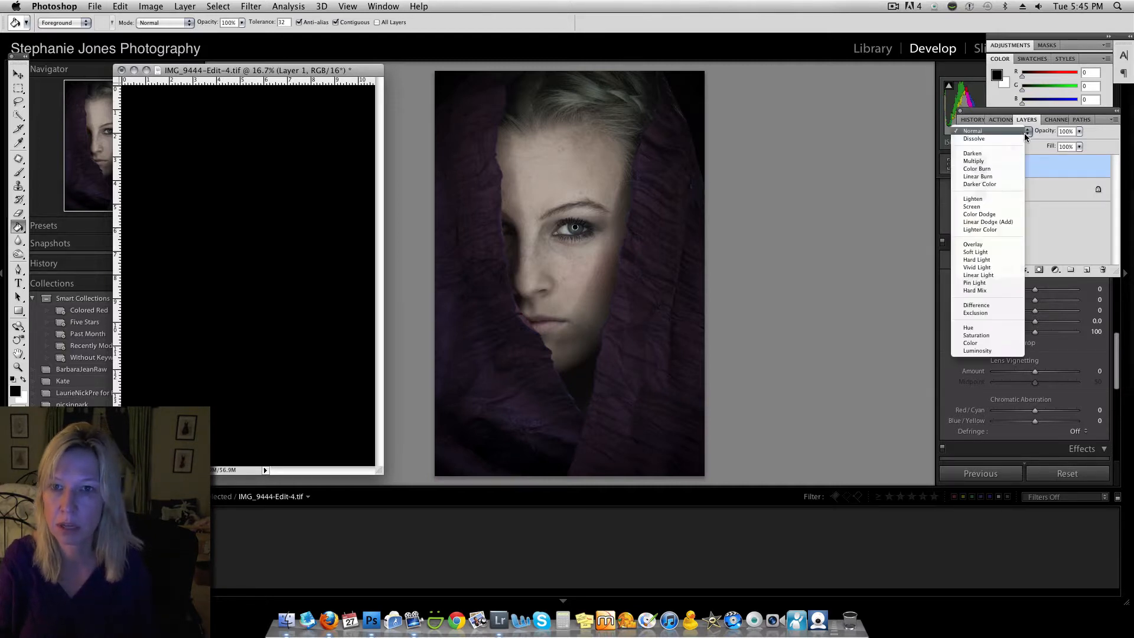
left_click(984, 207)
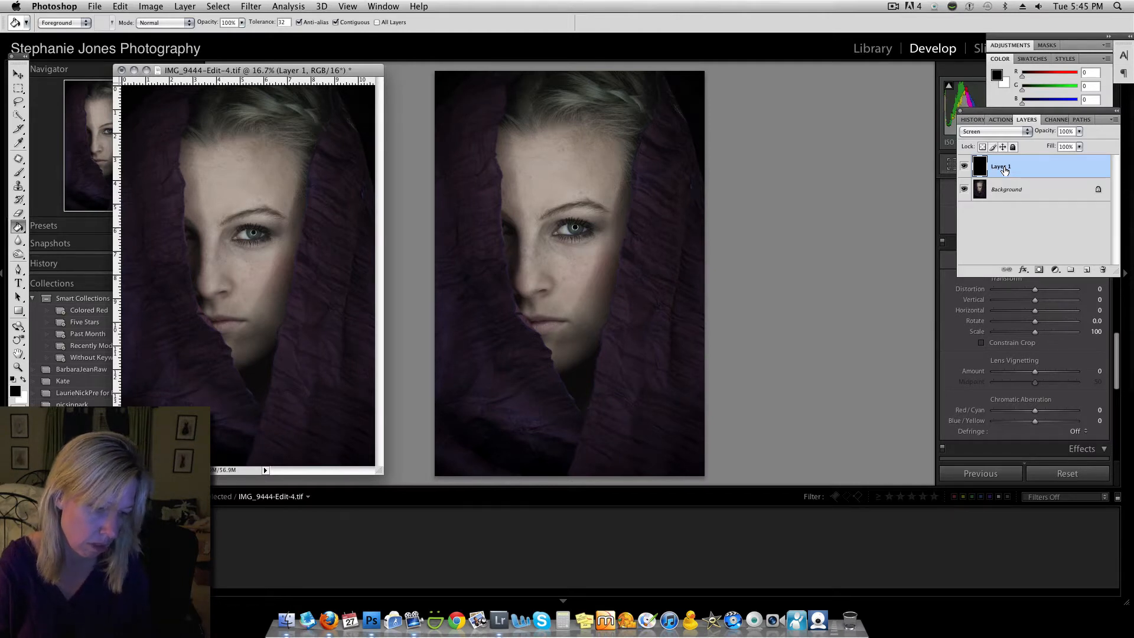
Look through the available filters and search Help for "graphic pen".
left_click(251, 6)
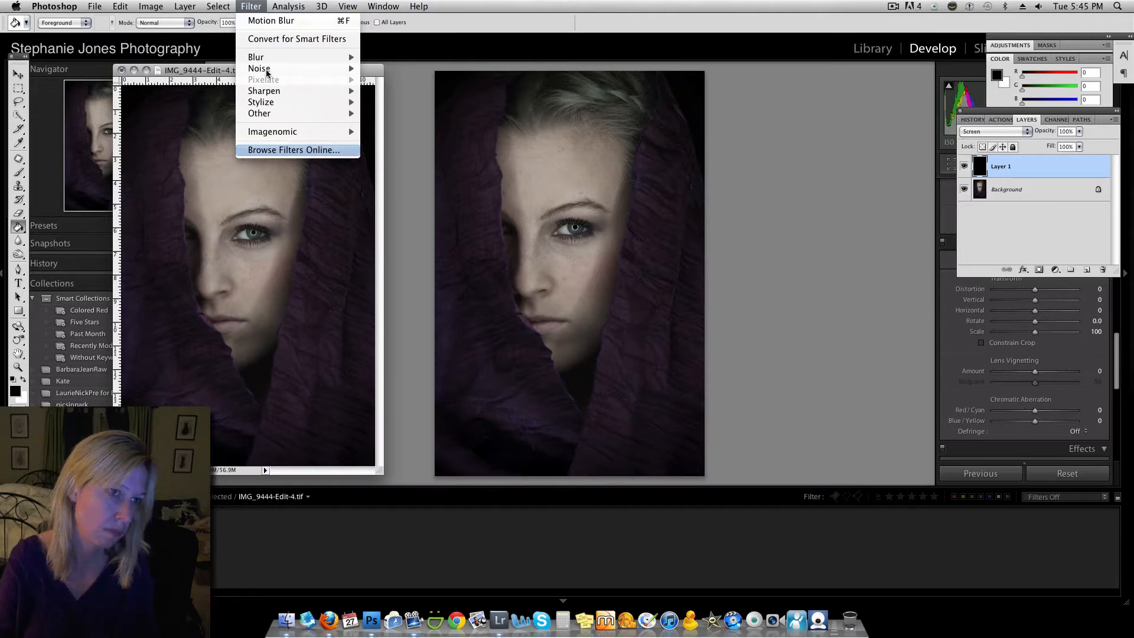
mouse_move(276, 114)
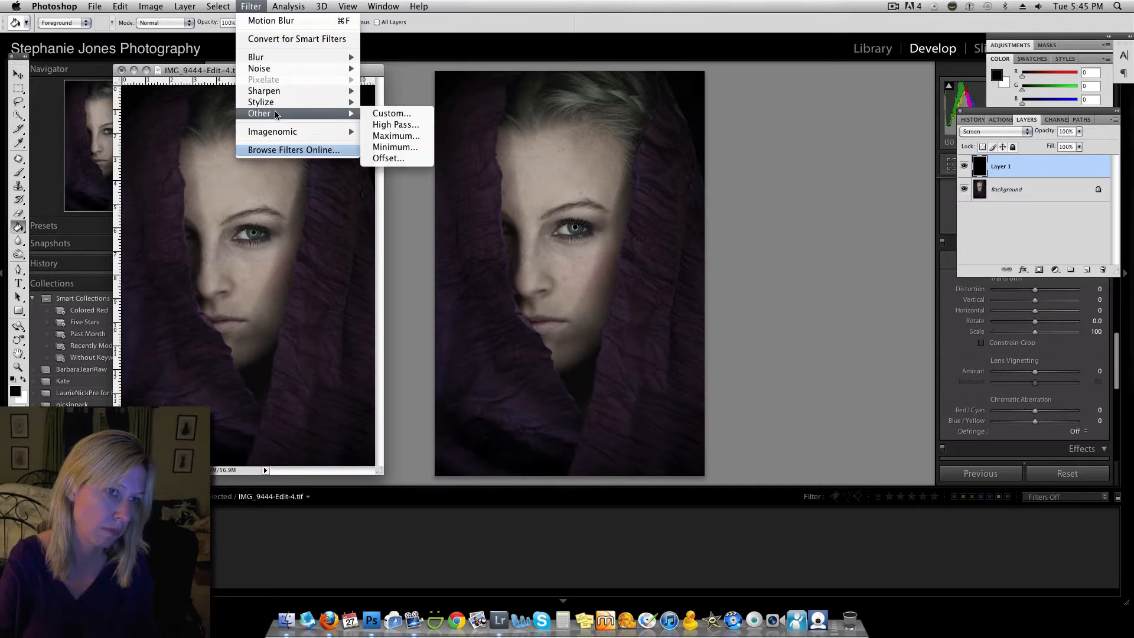
mouse_move(275, 59)
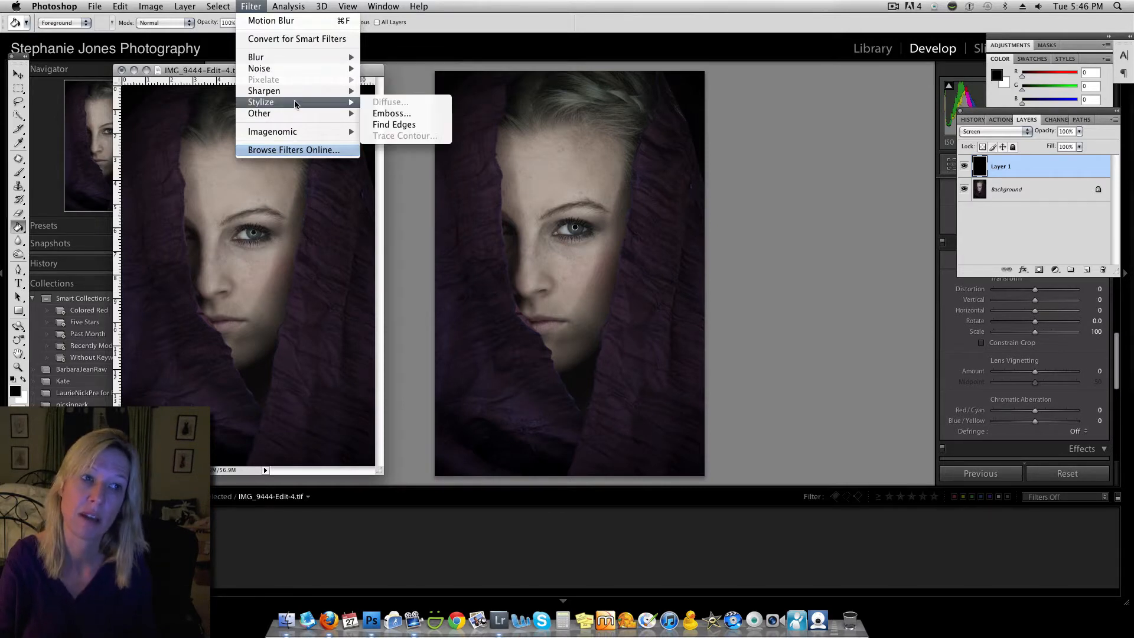
left_click(477, 2)
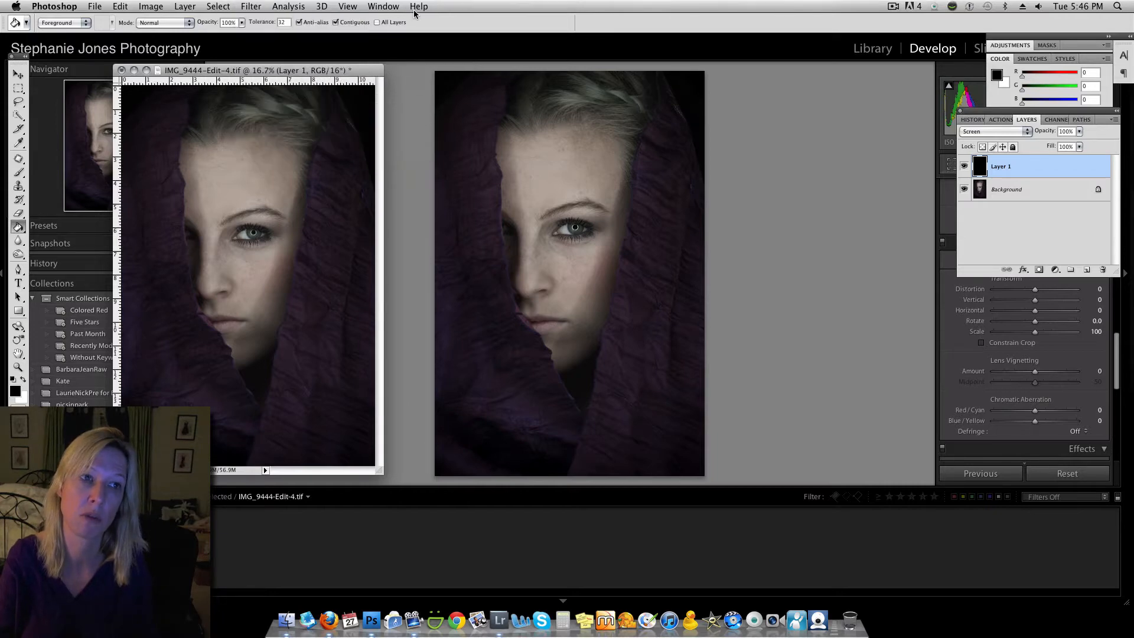
left_click(418, 7)
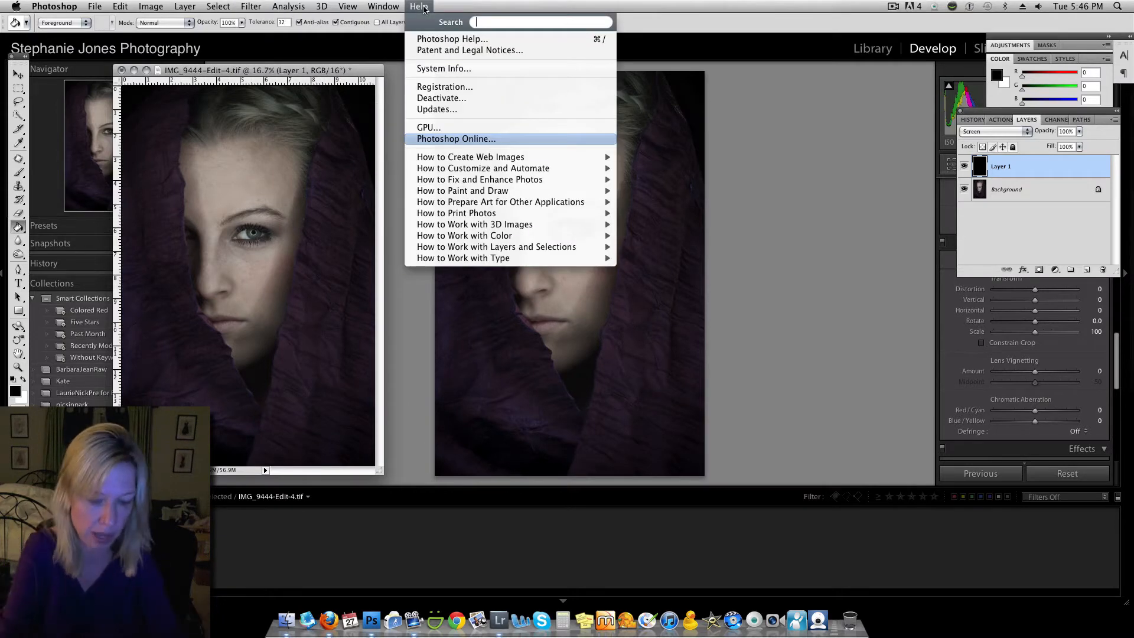
type("graphic")
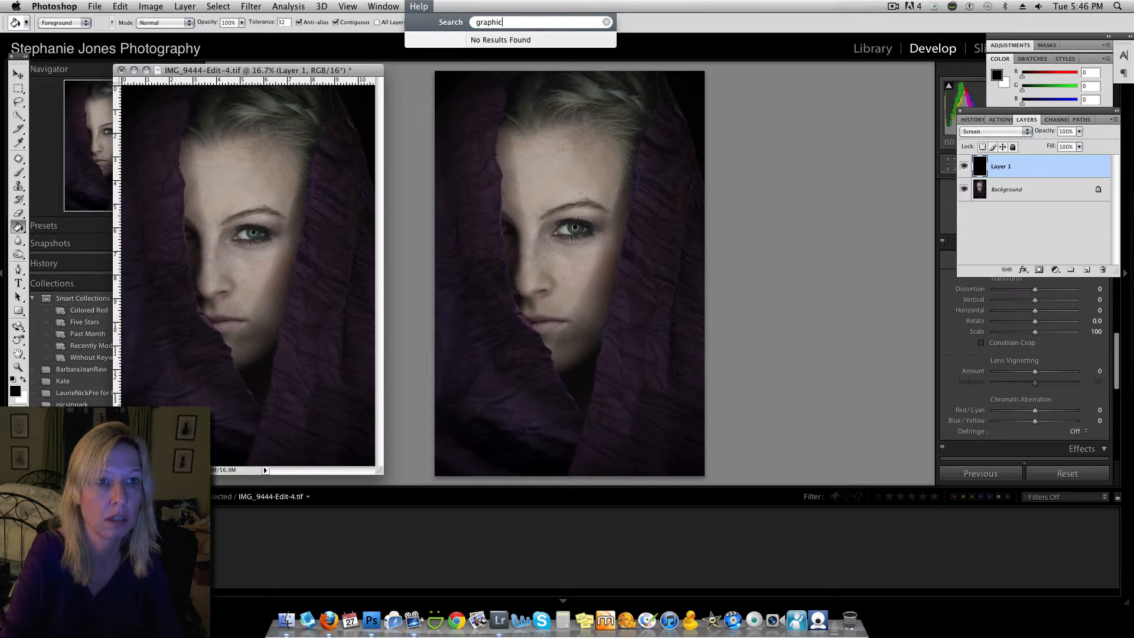
type(" pen")
left_click(435, 3)
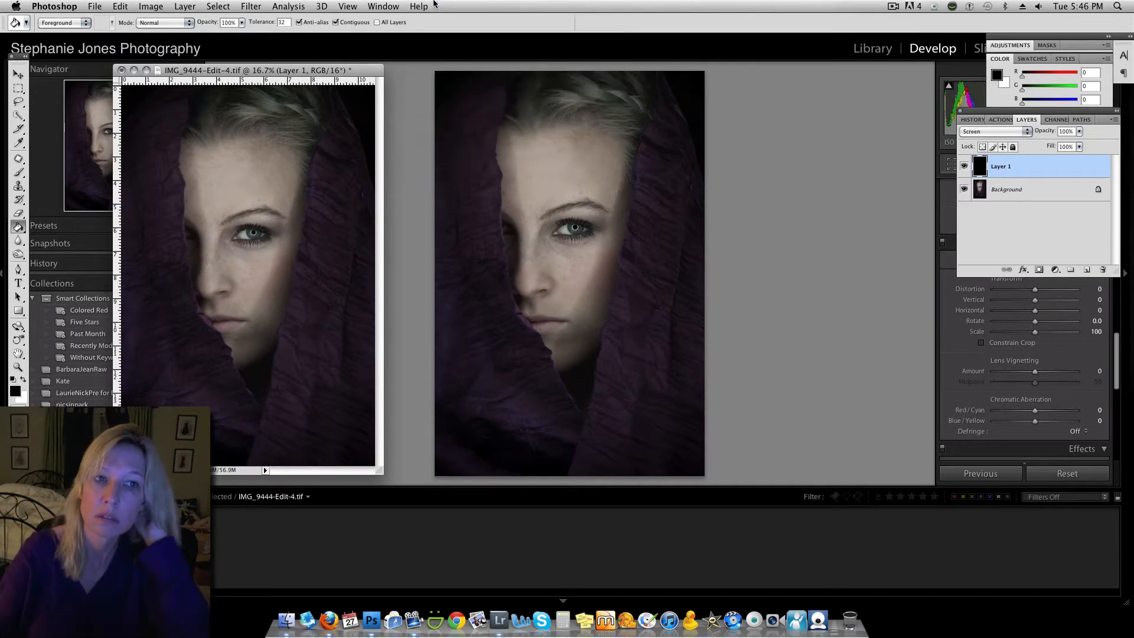
left_click(418, 7)
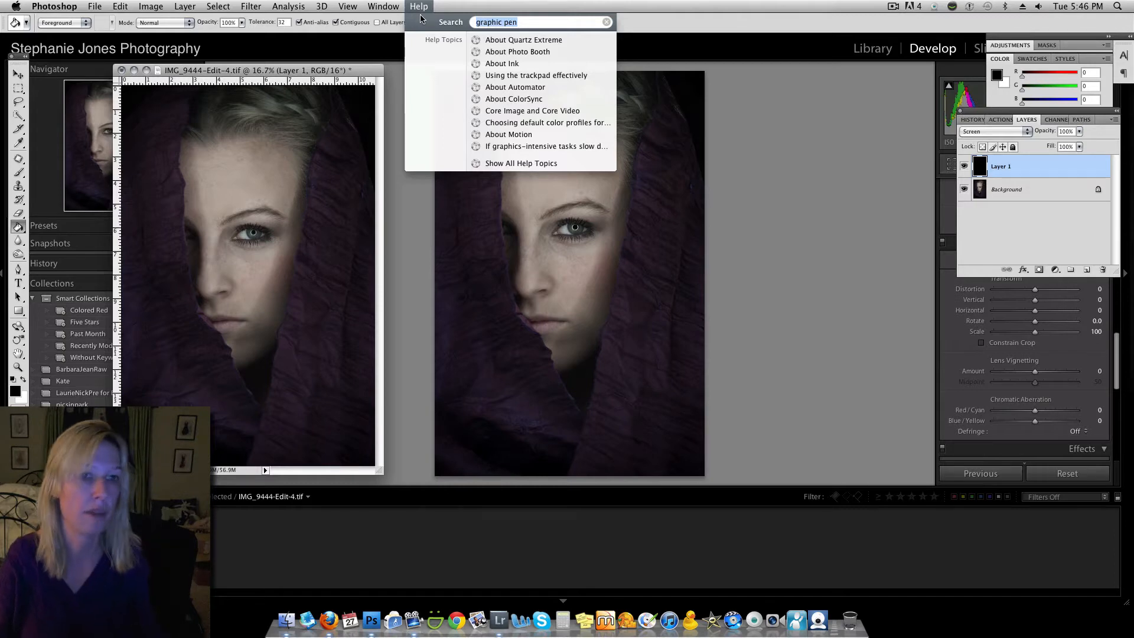
Apply the Add Noise filter to the black layer at 400% with Gaussian distribution and Monochromatic enabled.
mouse_move(353, 8)
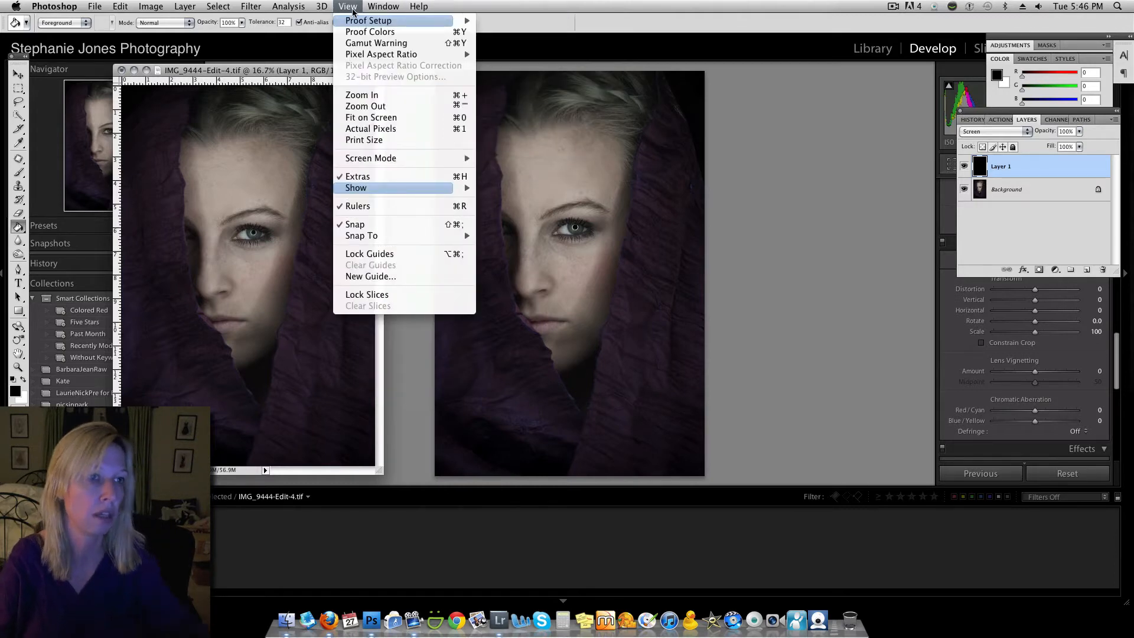
mouse_move(251, 9)
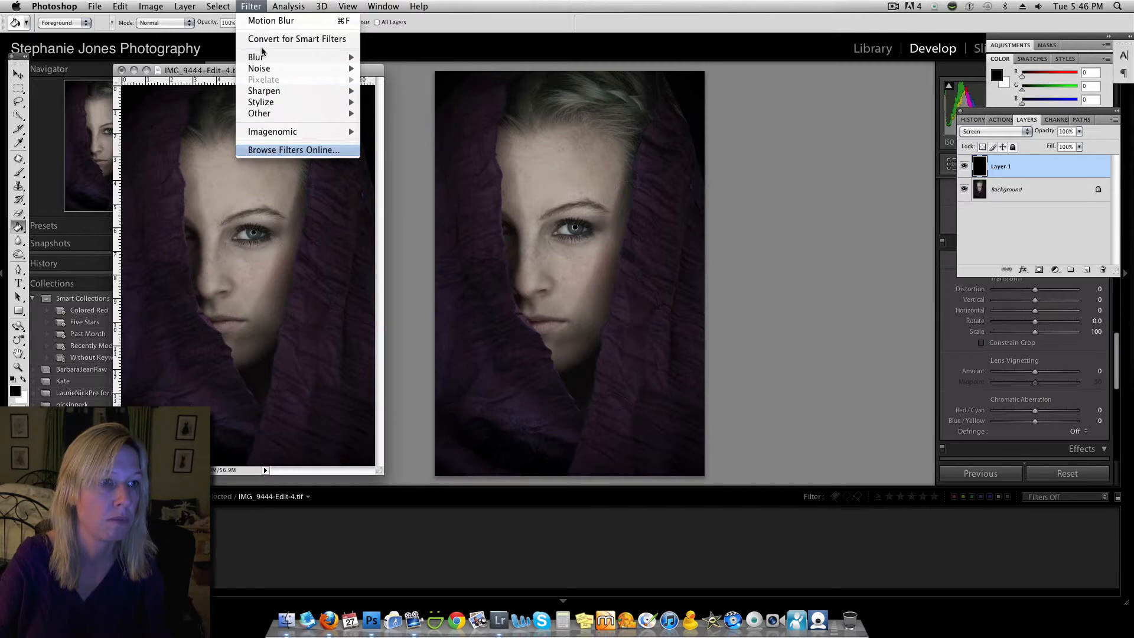
mouse_move(266, 69)
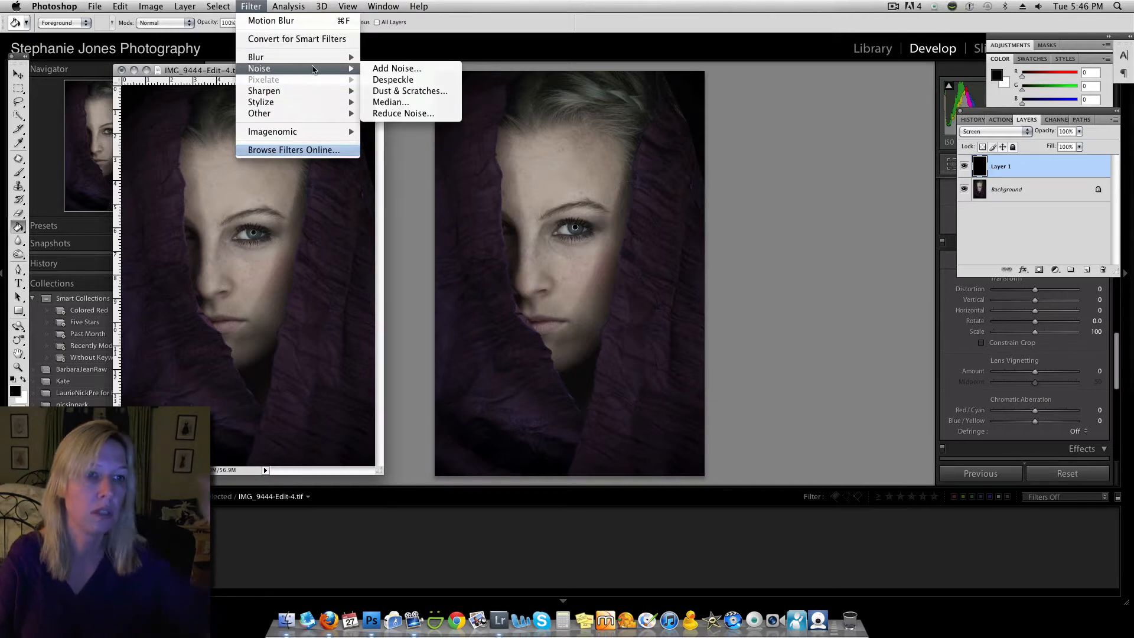
left_click(389, 73)
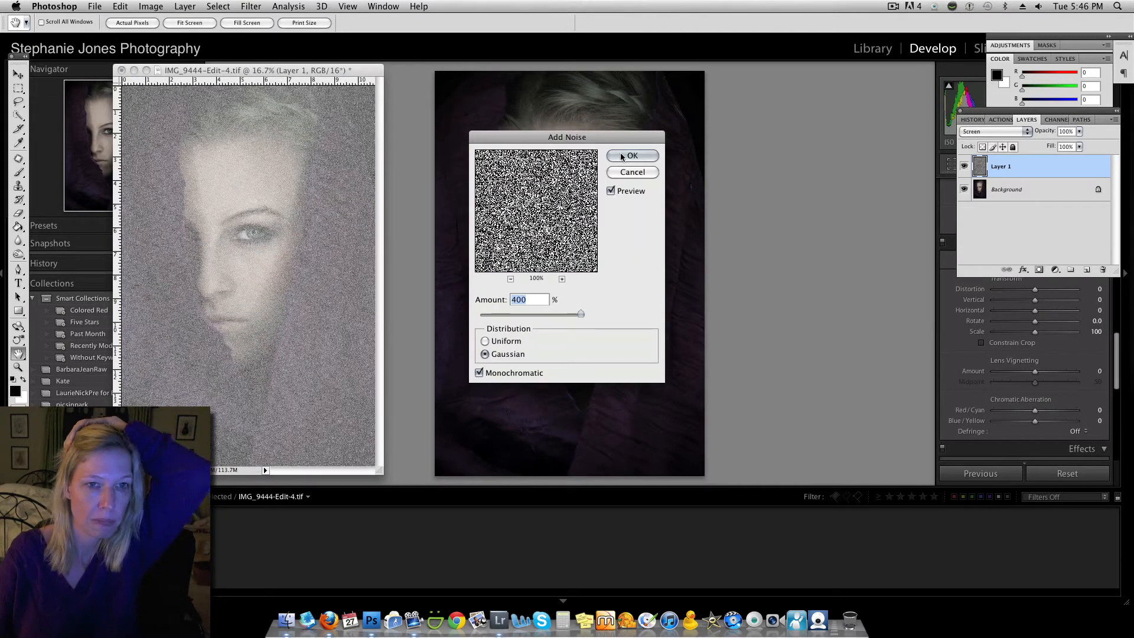
mouse_move(580, 314)
left_mouse_down()
mouse_move(506, 314)
mouse_move(591, 319)
left_mouse_up()
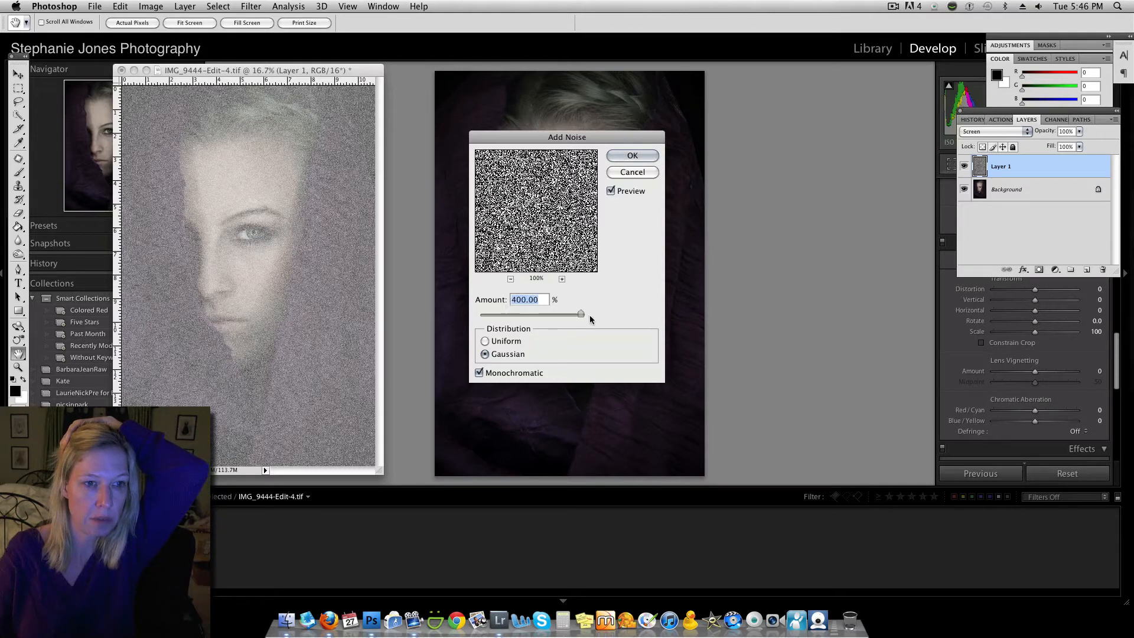
left_click(479, 372)
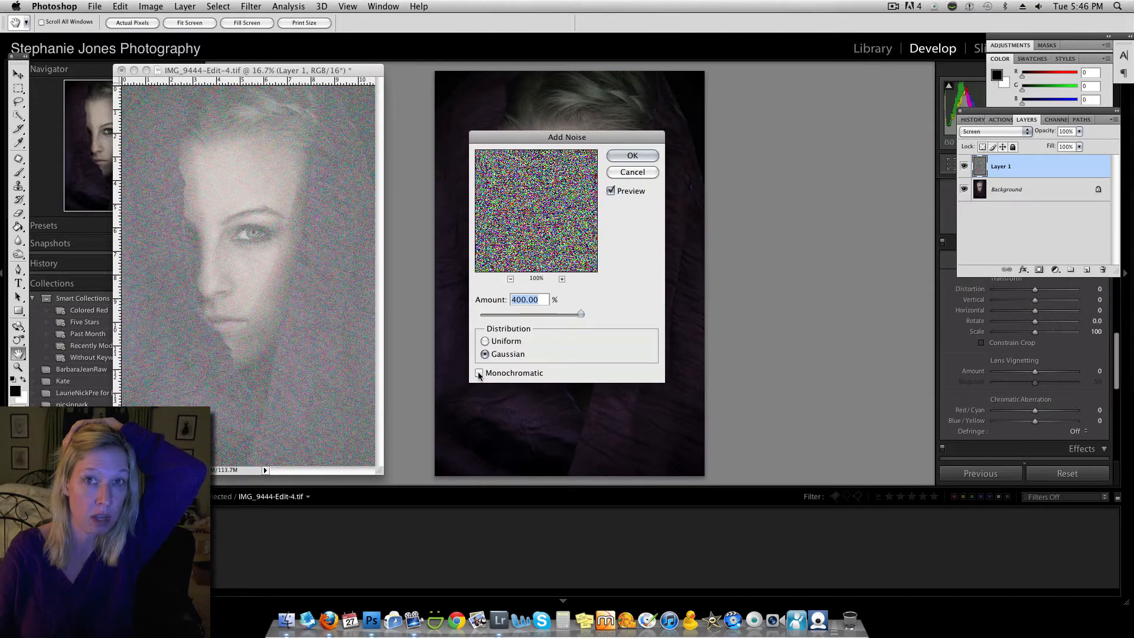
left_click(478, 373)
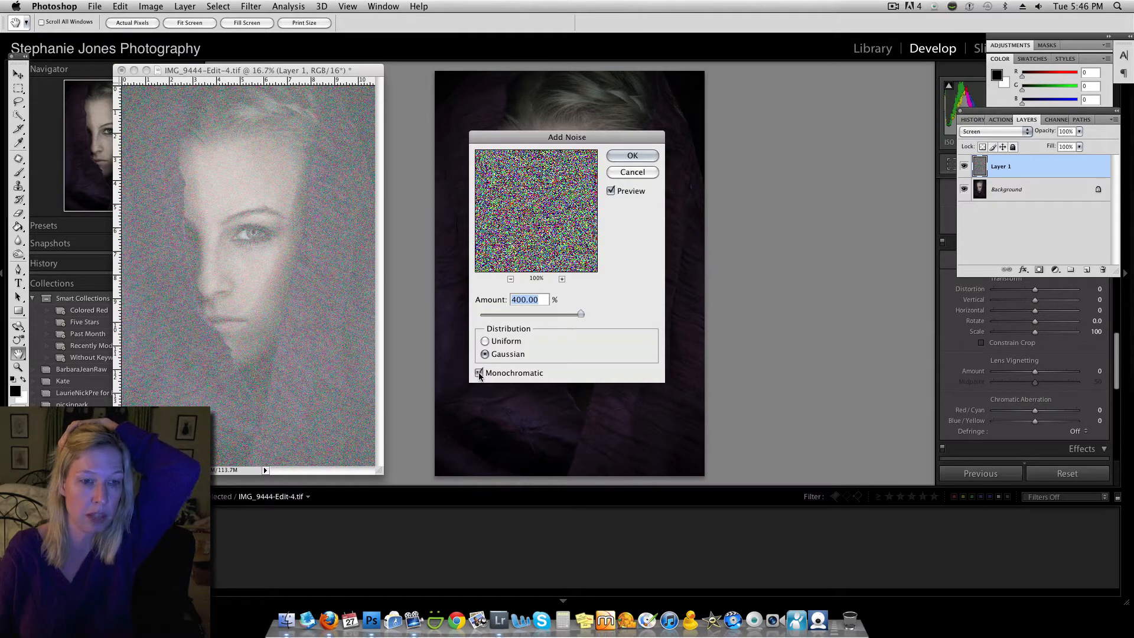
left_click(632, 156)
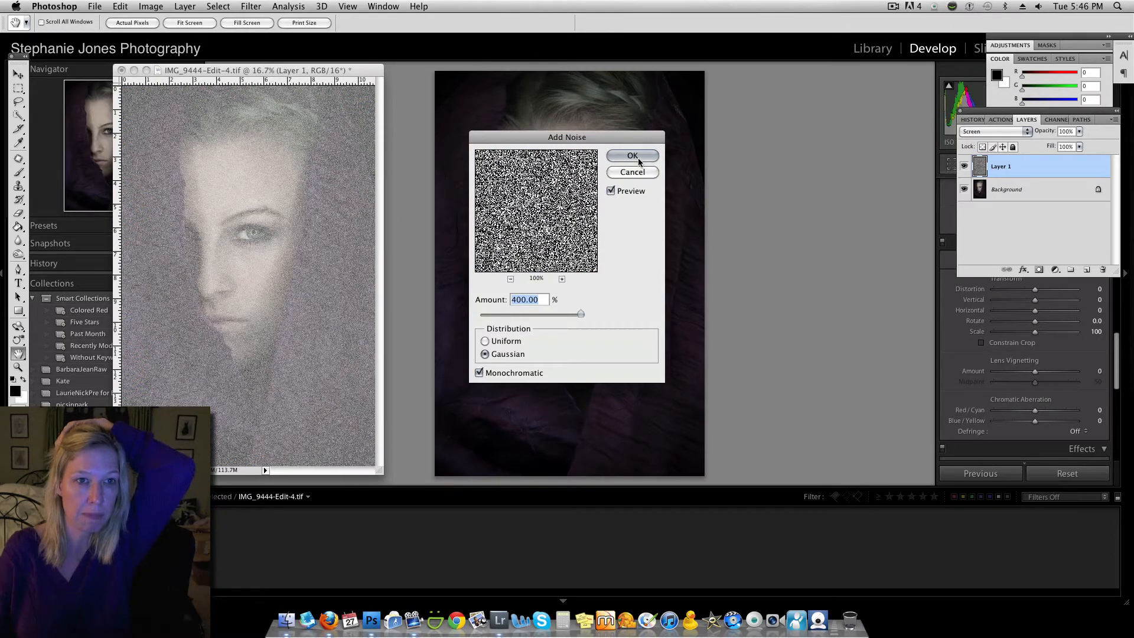
key("g")
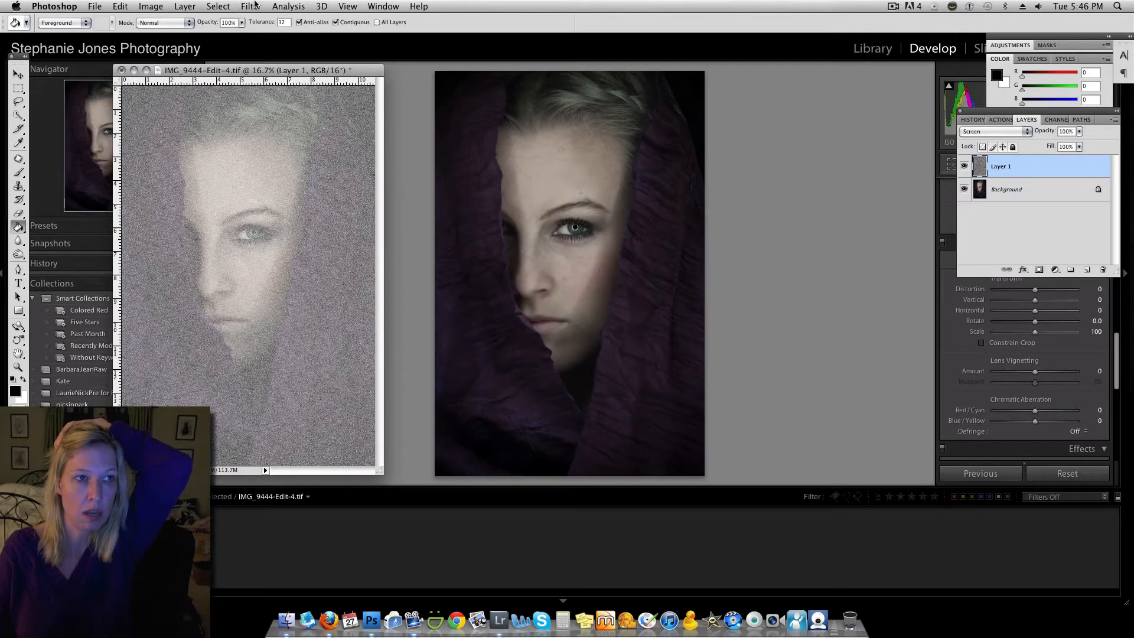
Apply a Gaussian Blur with a 2.8-pixel radius to the noise layer.
left_click(143, 8)
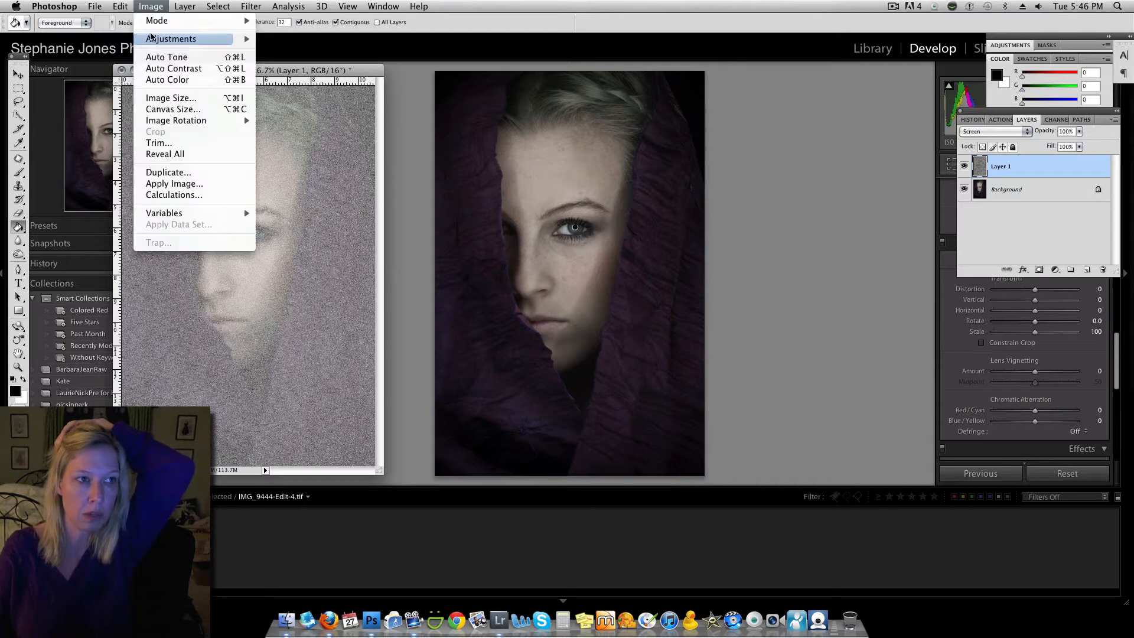
mouse_move(177, 39)
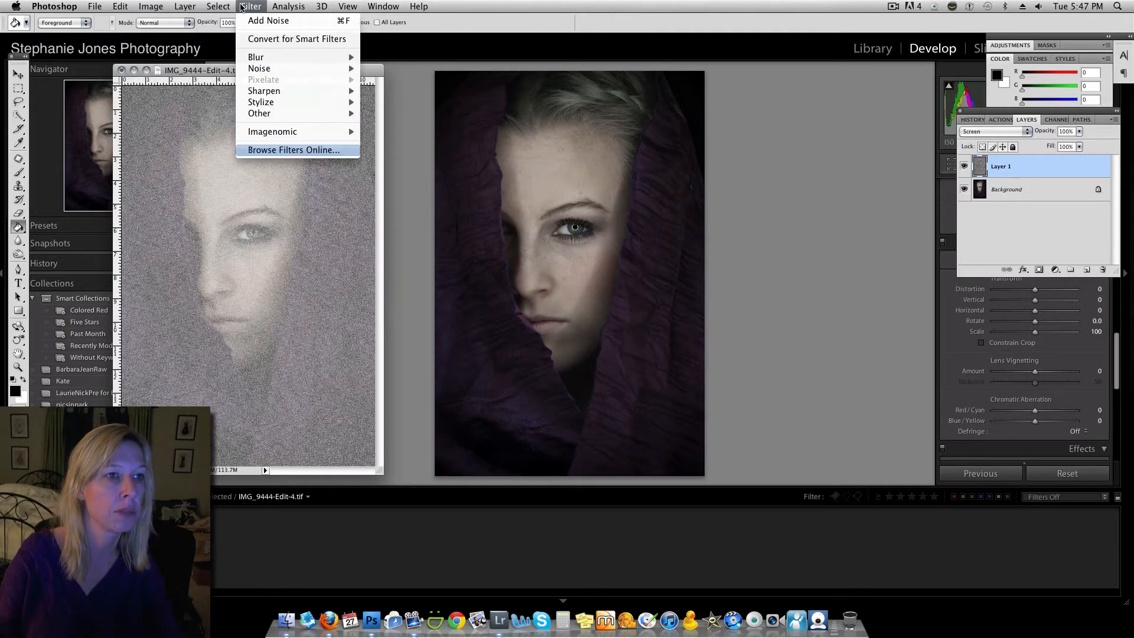
mouse_move(260, 59)
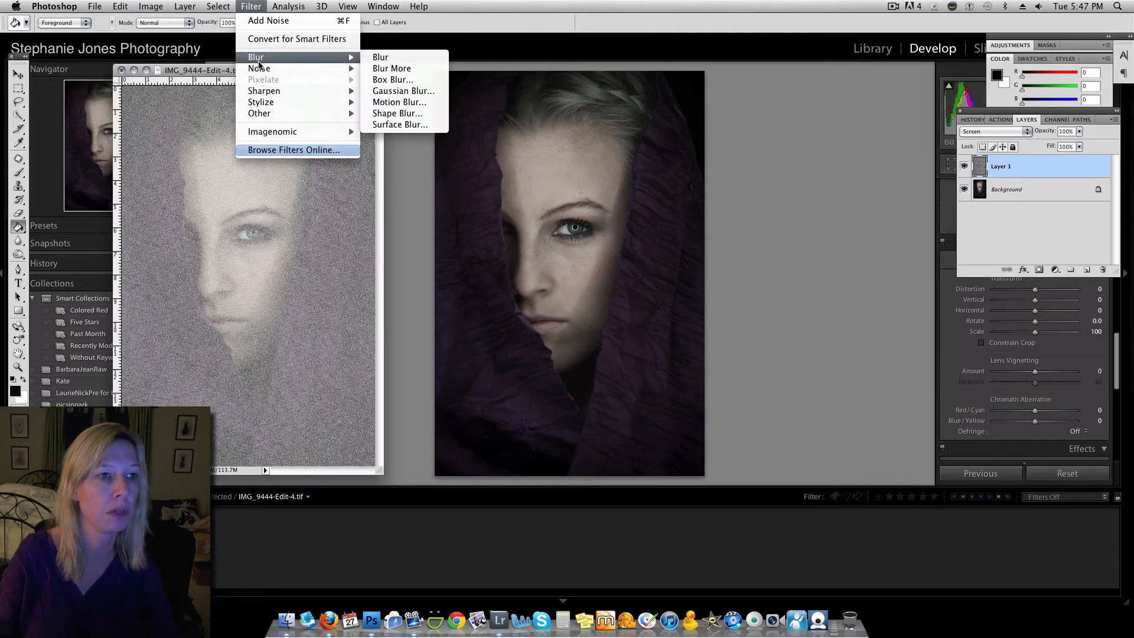
left_click(395, 92)
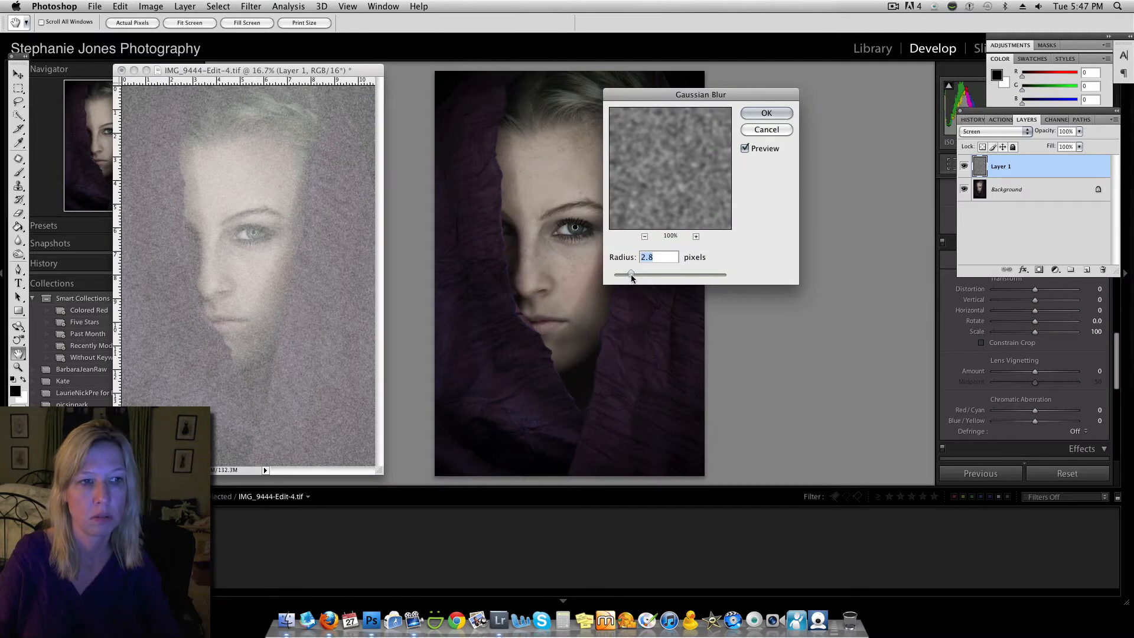
left_click(783, 115)
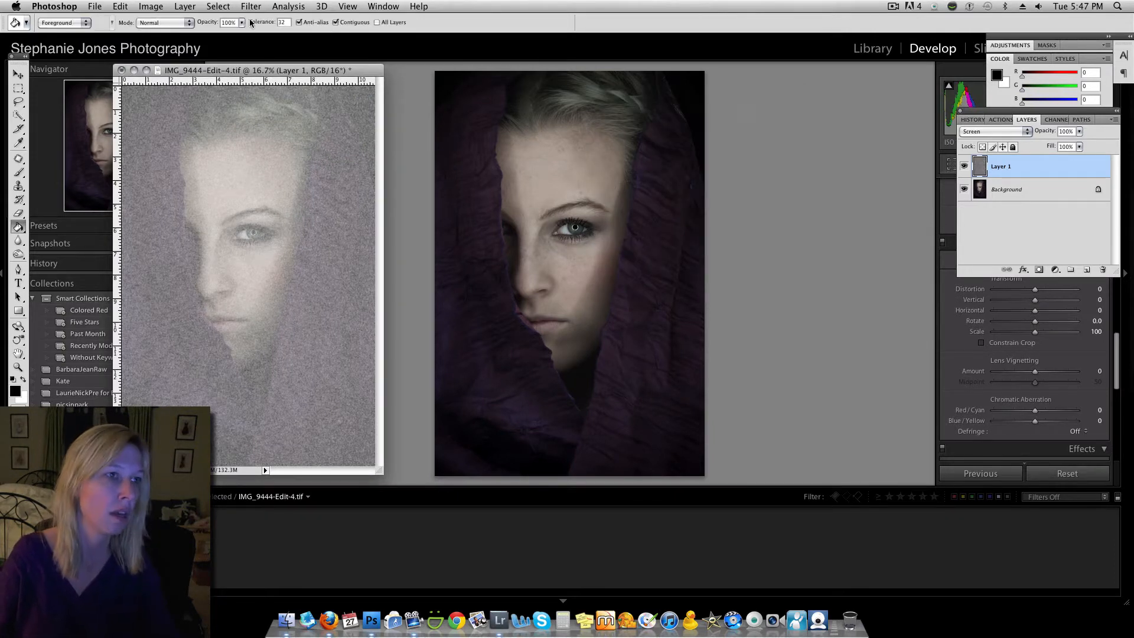
Thin the blurred noise into scattered white specks with Levels, setting the input black point to 135 and white point to 150.
left_click(158, 8)
mouse_move(201, 39)
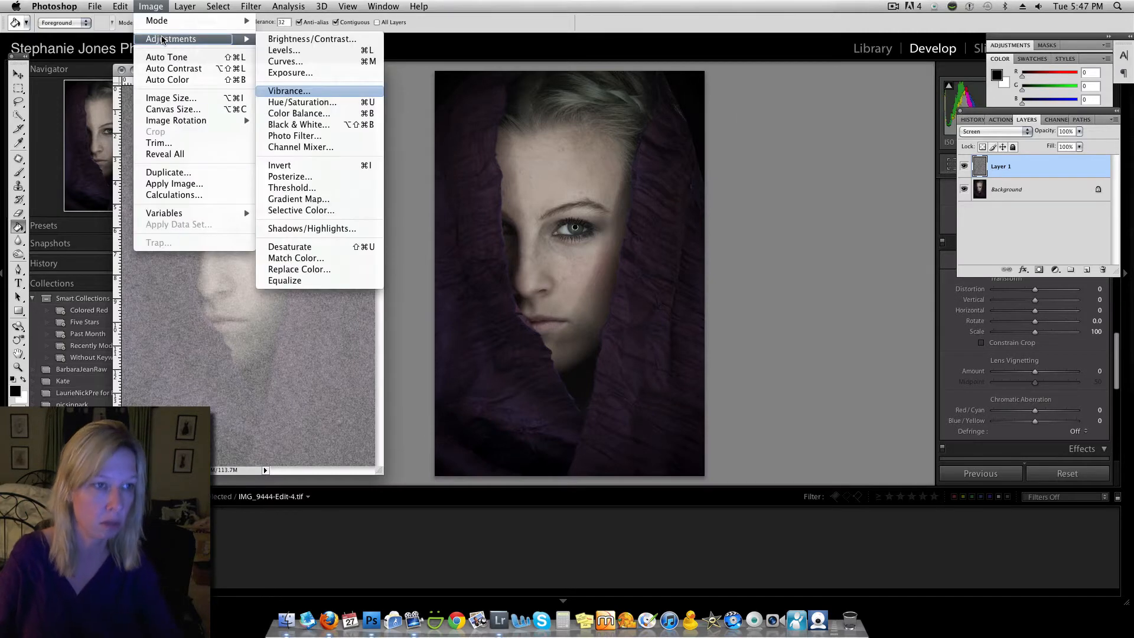
left_click(319, 52)
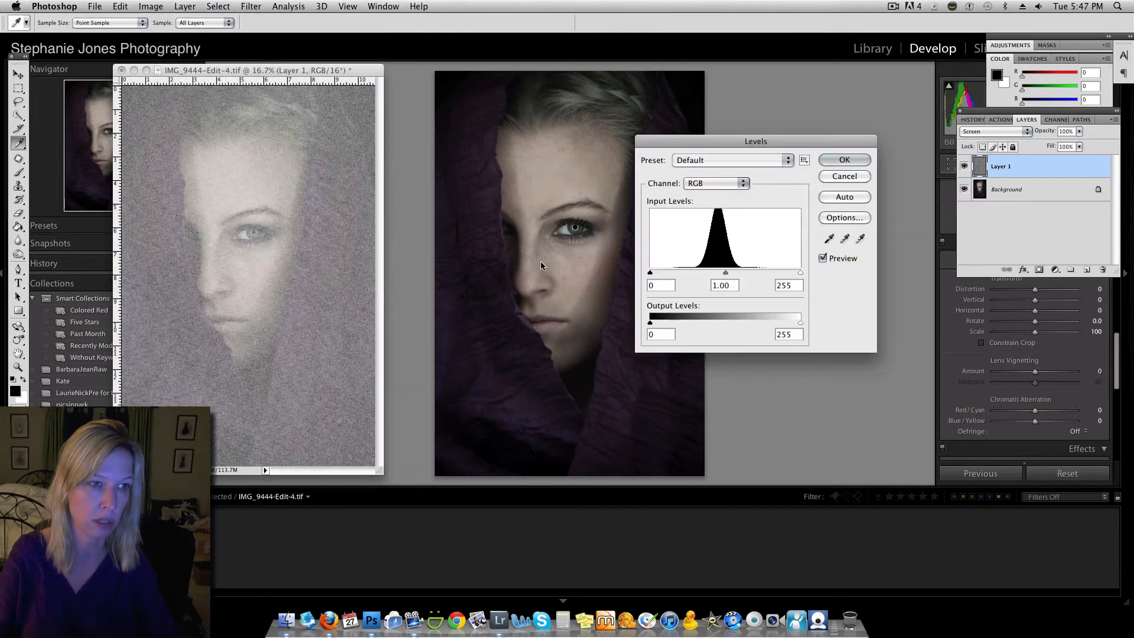
left_click_drag(653, 271, 717, 284)
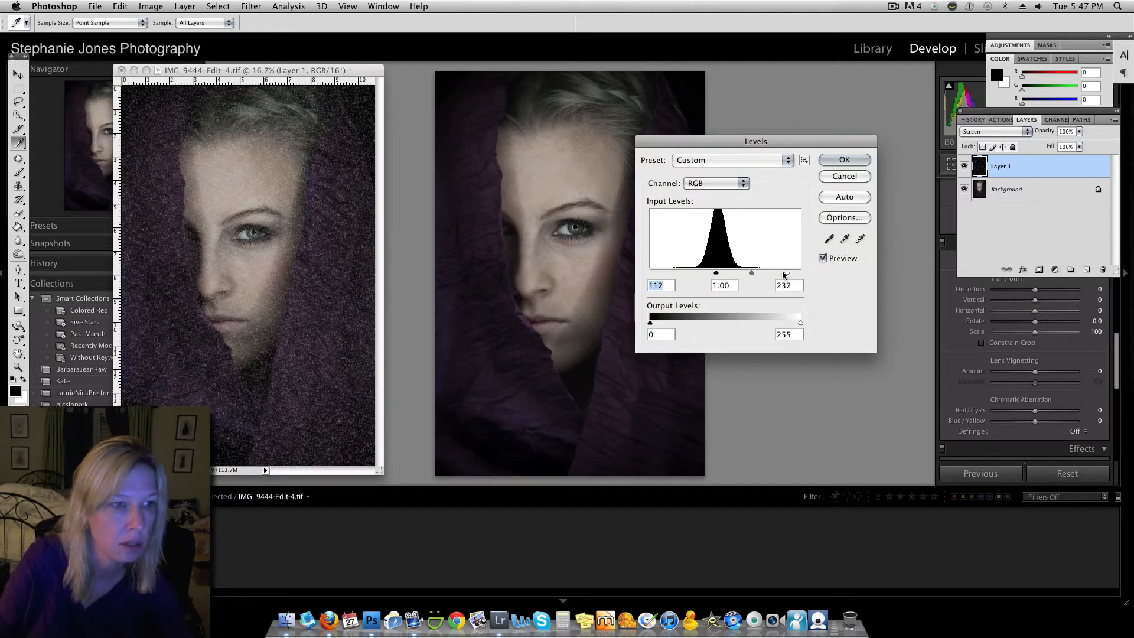
left_click_drag(764, 273, 729, 273)
left_click(758, 271)
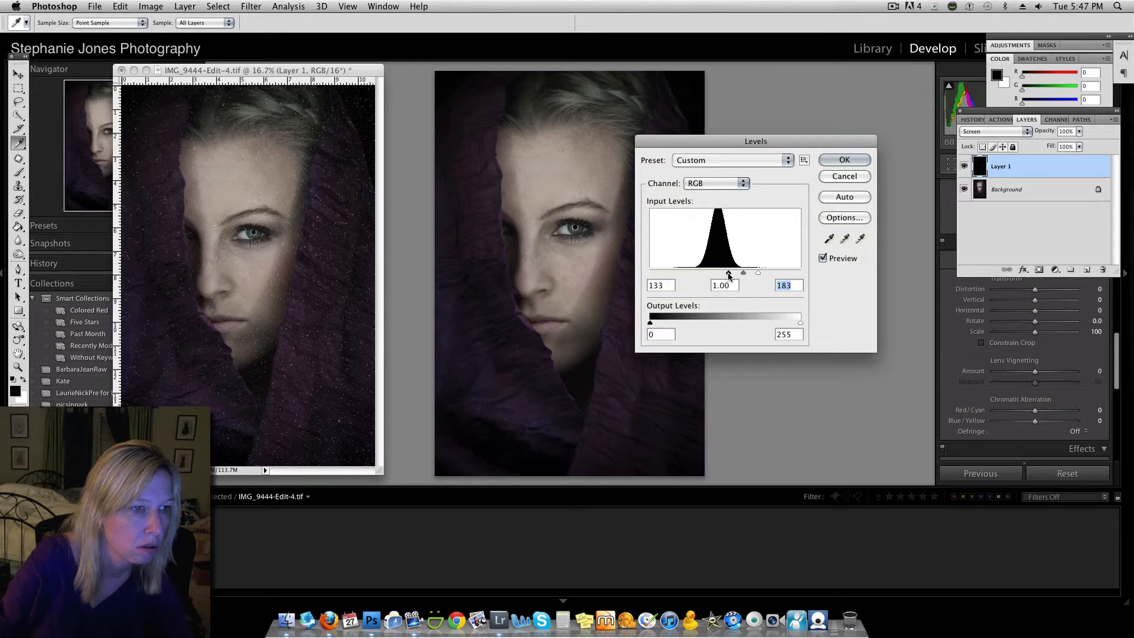
left_click_drag(728, 273, 727, 276)
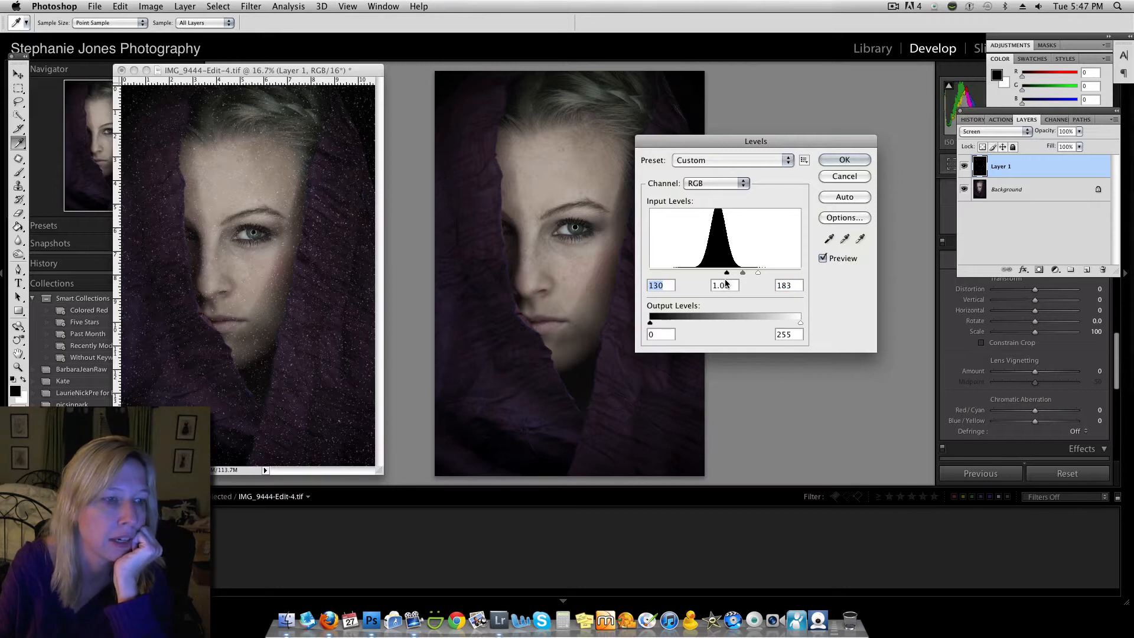
mouse_move(727, 273)
left_mouse_down()
mouse_move(770, 276)
mouse_move(738, 272)
left_mouse_up()
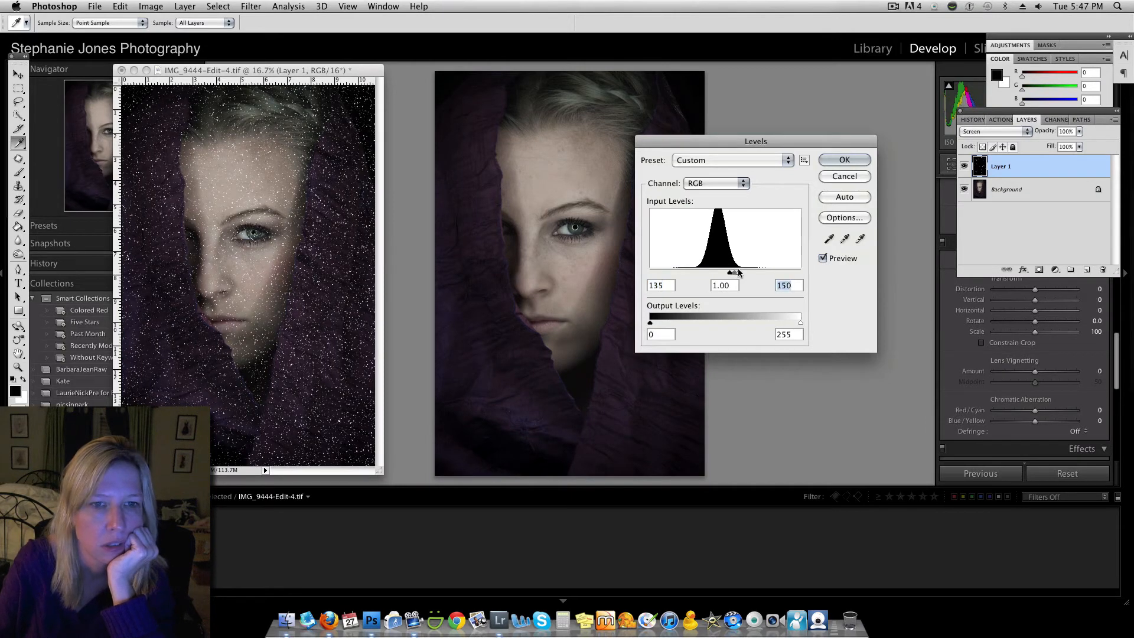
Raise the Levels input black point to 140 and apply the adjustment to the noise layer.
left_click_drag(716, 137, 657, 122)
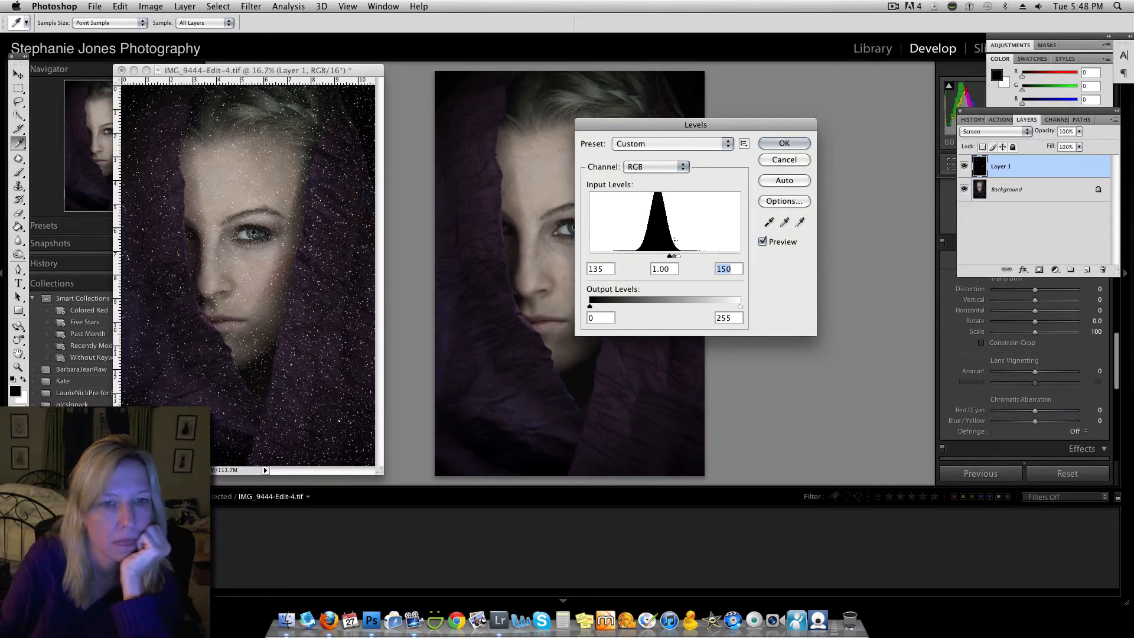
left_click_drag(670, 257, 672, 258)
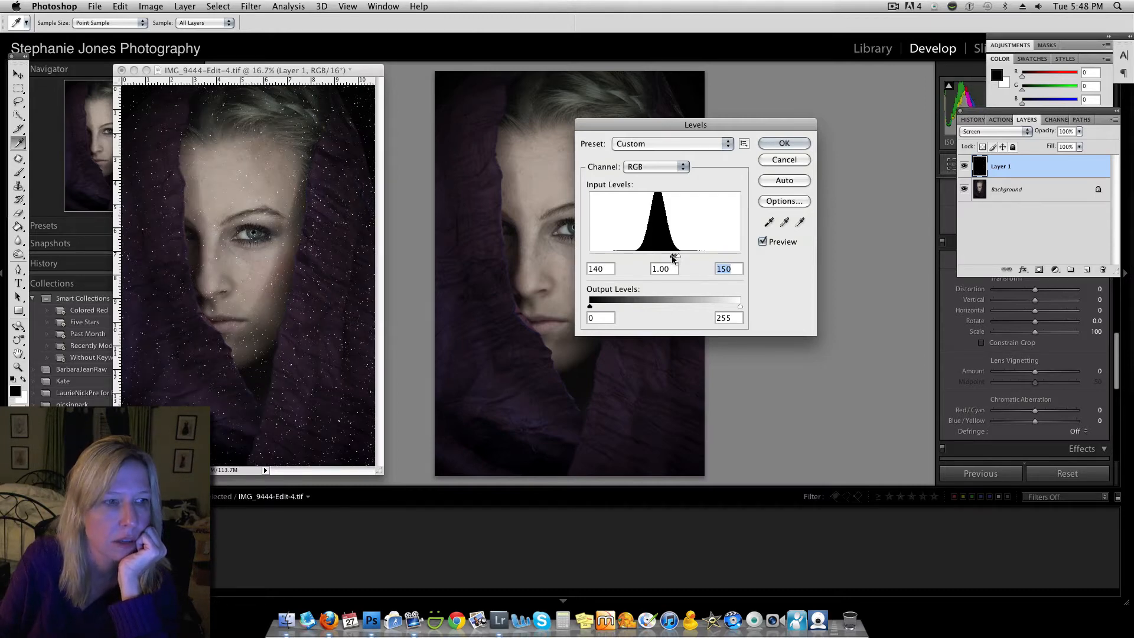
left_click(672, 258)
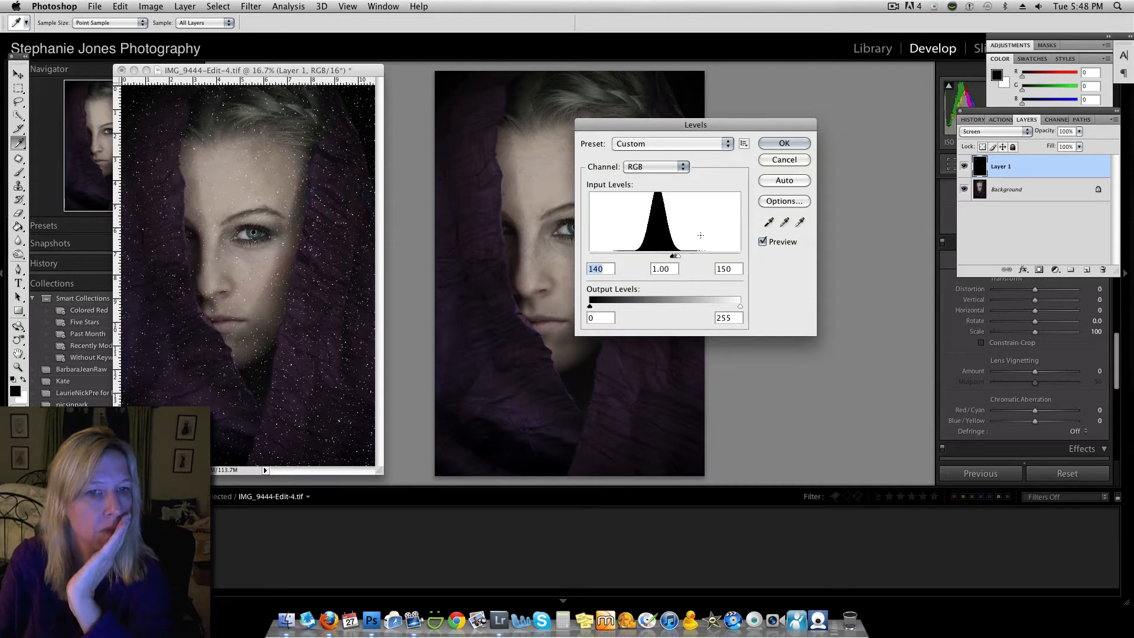
left_click(783, 144)
key("g")
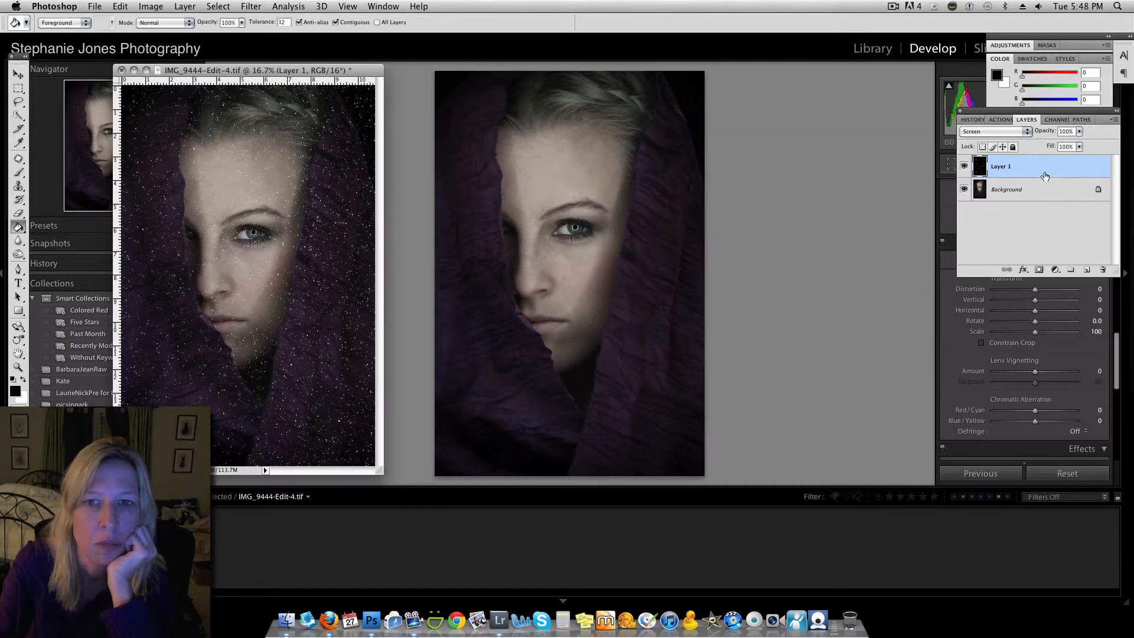
Start a Motion Blur on the speck layer and set its distance to 33 pixels.
left_click(251, 8)
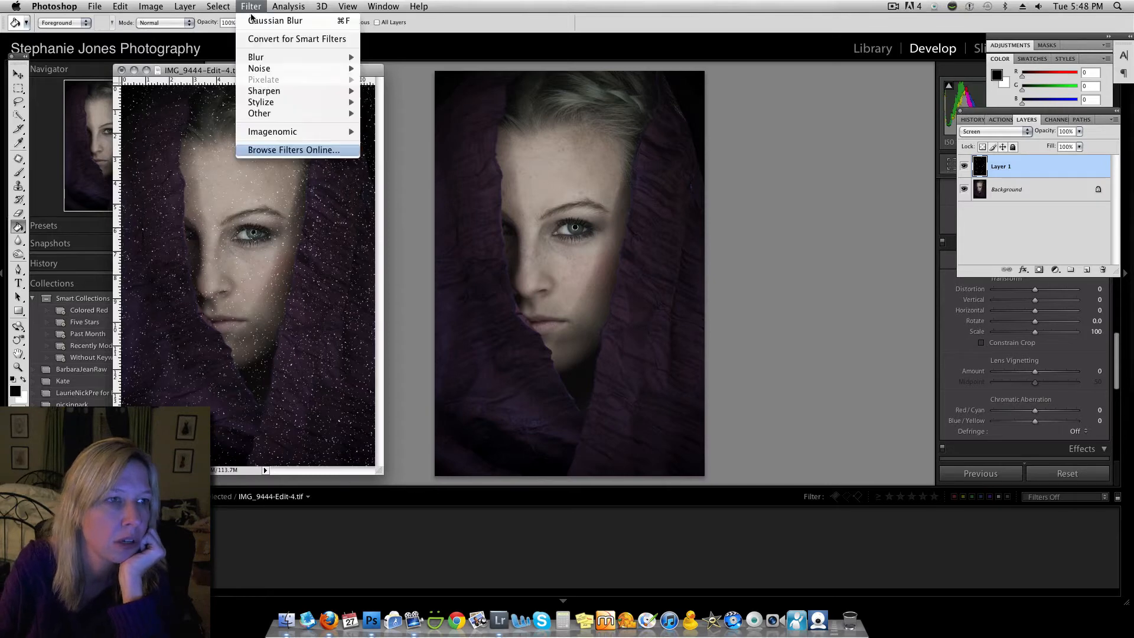
mouse_move(269, 58)
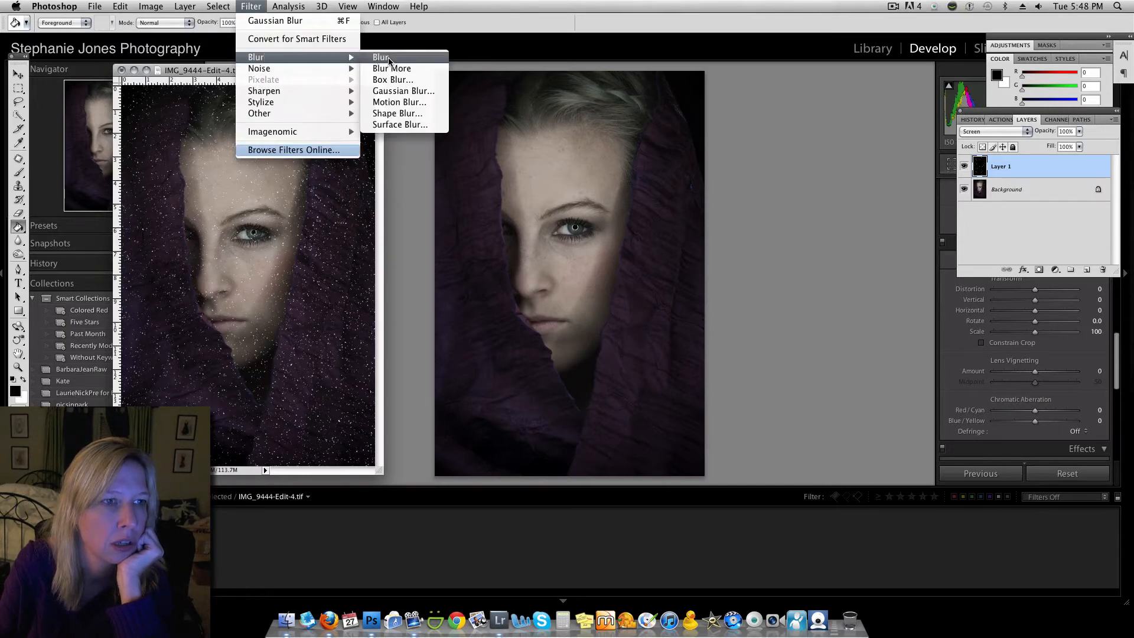
left_click(399, 102)
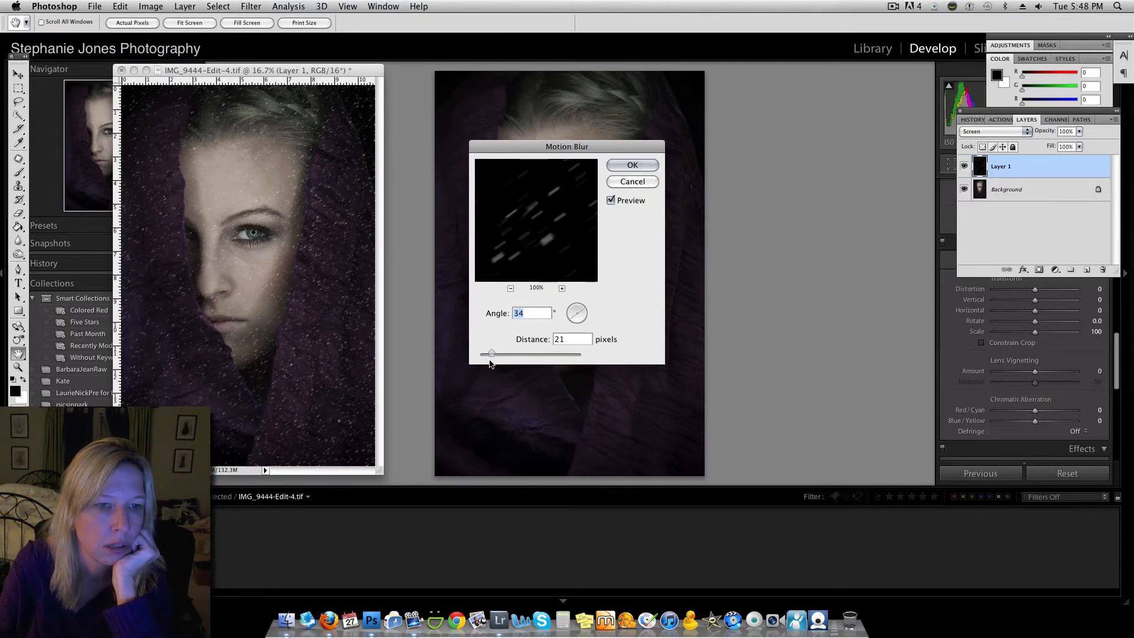
left_click_drag(491, 354, 509, 354)
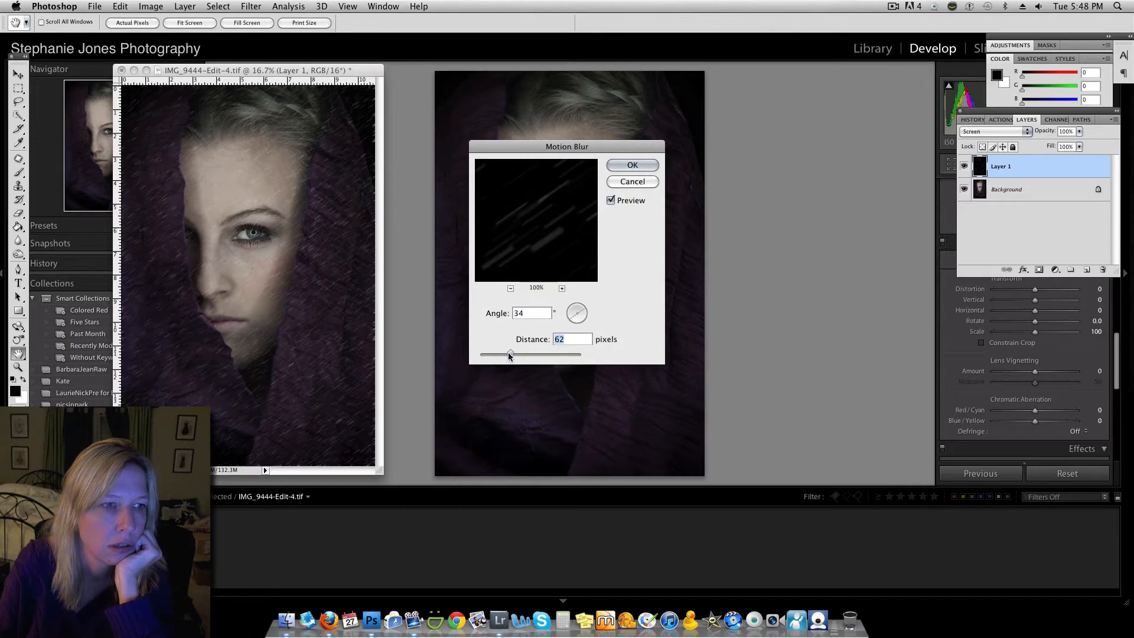
type("73")
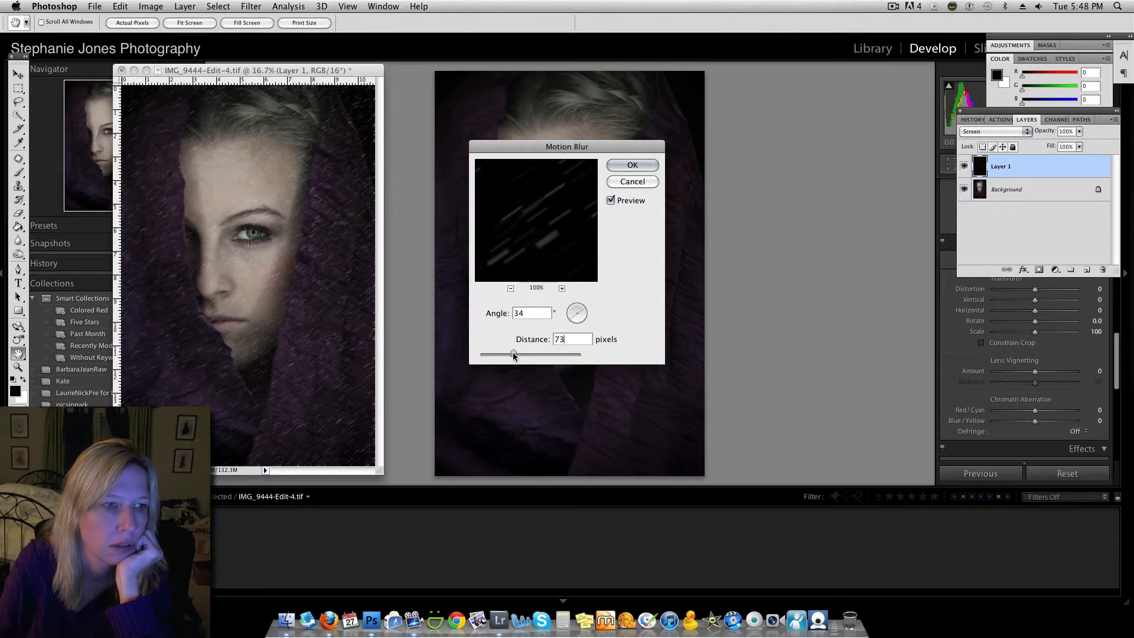
left_click(513, 353)
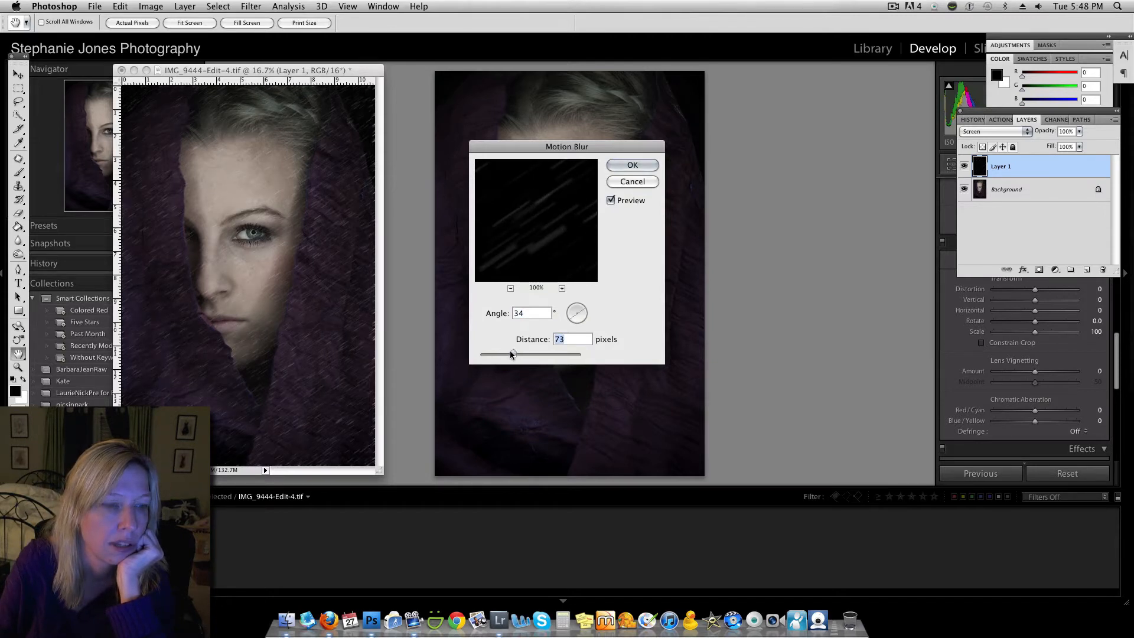
type("55")
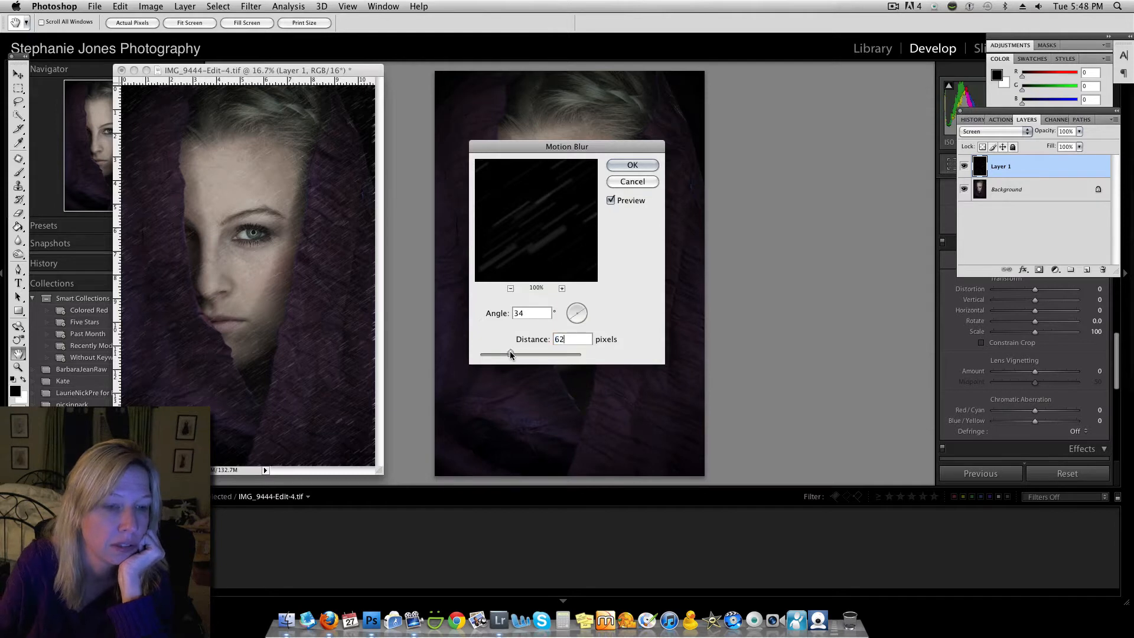
left_click_drag(508, 354, 497, 353)
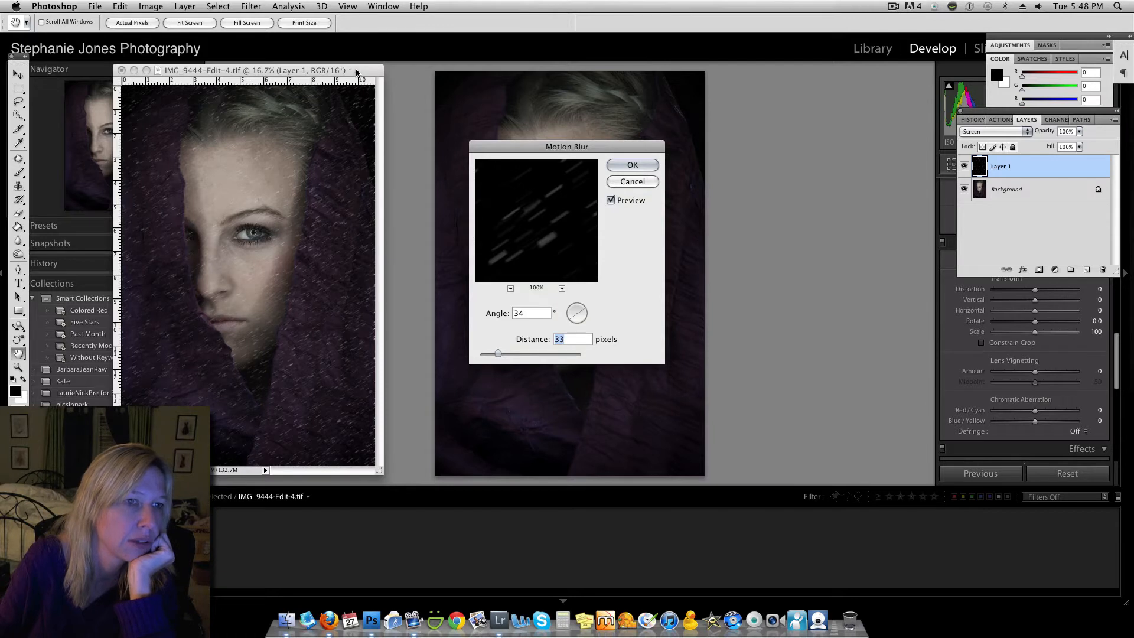
Move the document window clear of the Motion Blur dialog, then set the blur angle to 63° and the distance to 29 pixels.
left_click_drag(356, 71, 906, 59)
left_click(580, 313)
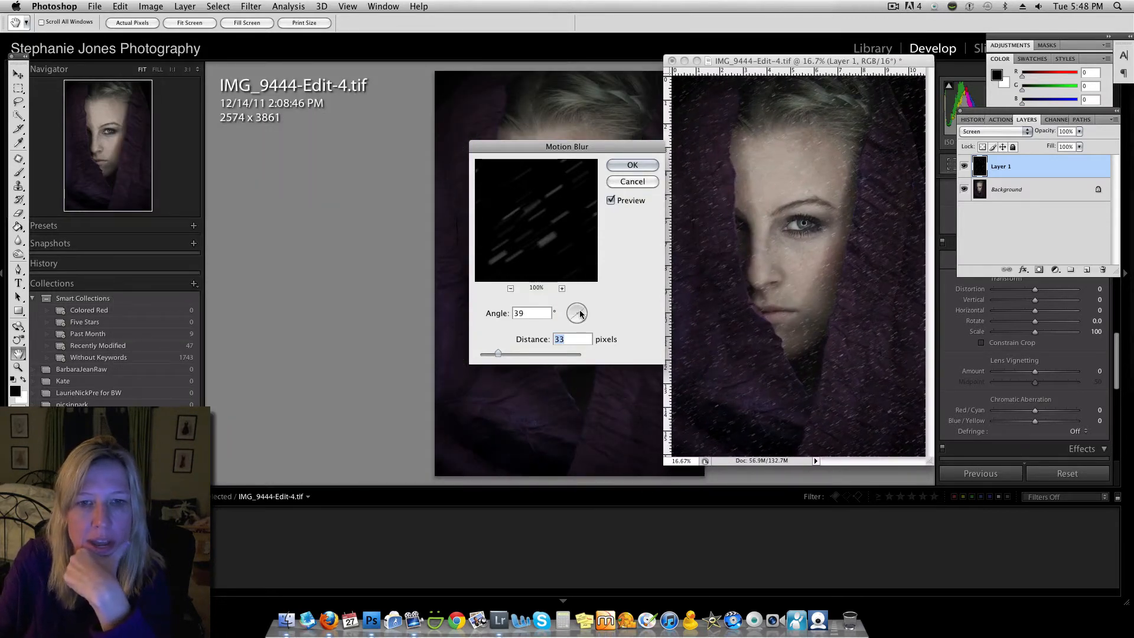
left_click_drag(580, 314, 579, 312)
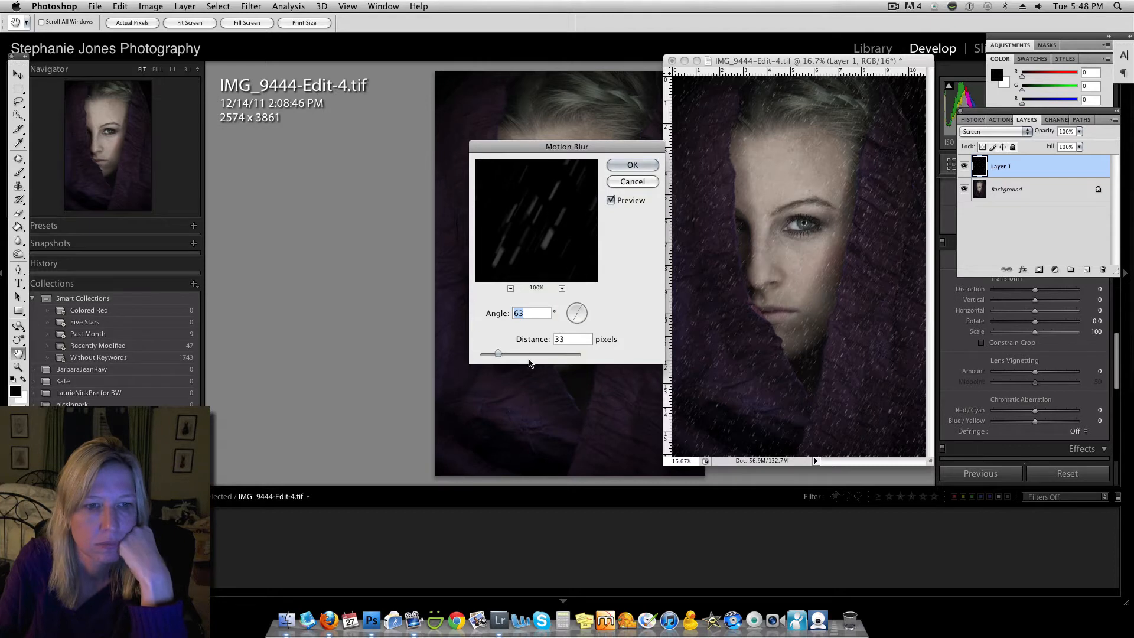
mouse_move(498, 353)
left_mouse_down()
mouse_move(535, 355)
mouse_move(495, 356)
left_mouse_up()
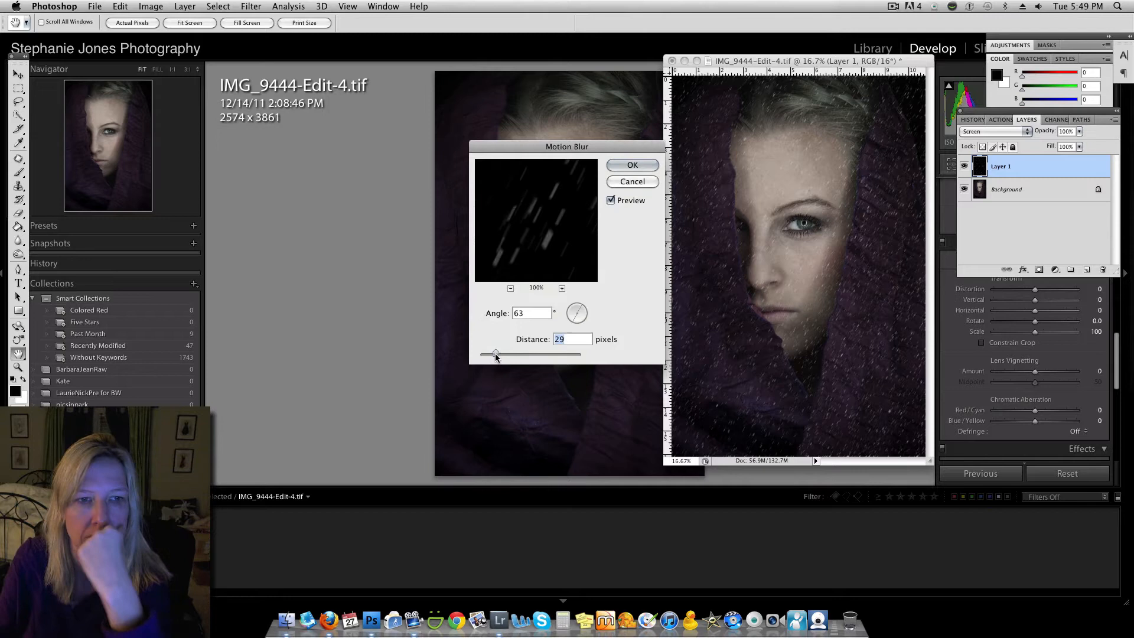
Change the Motion Blur angle to -42°, shorten the distance slightly, and apply the filter.
left_click(572, 320)
left_click(573, 317)
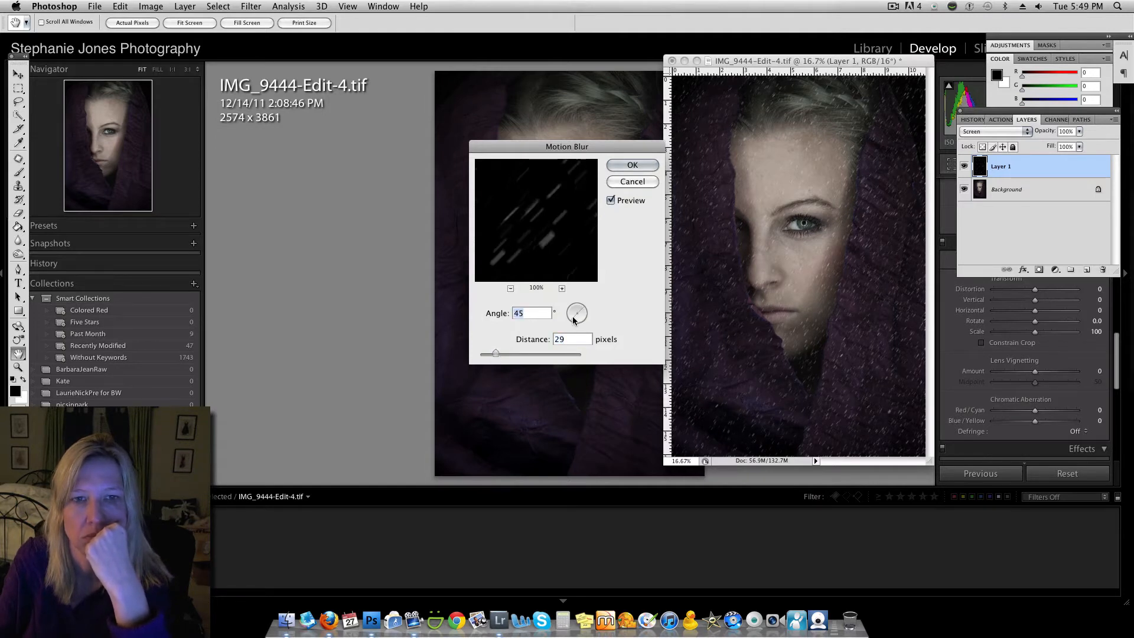
left_click(584, 322)
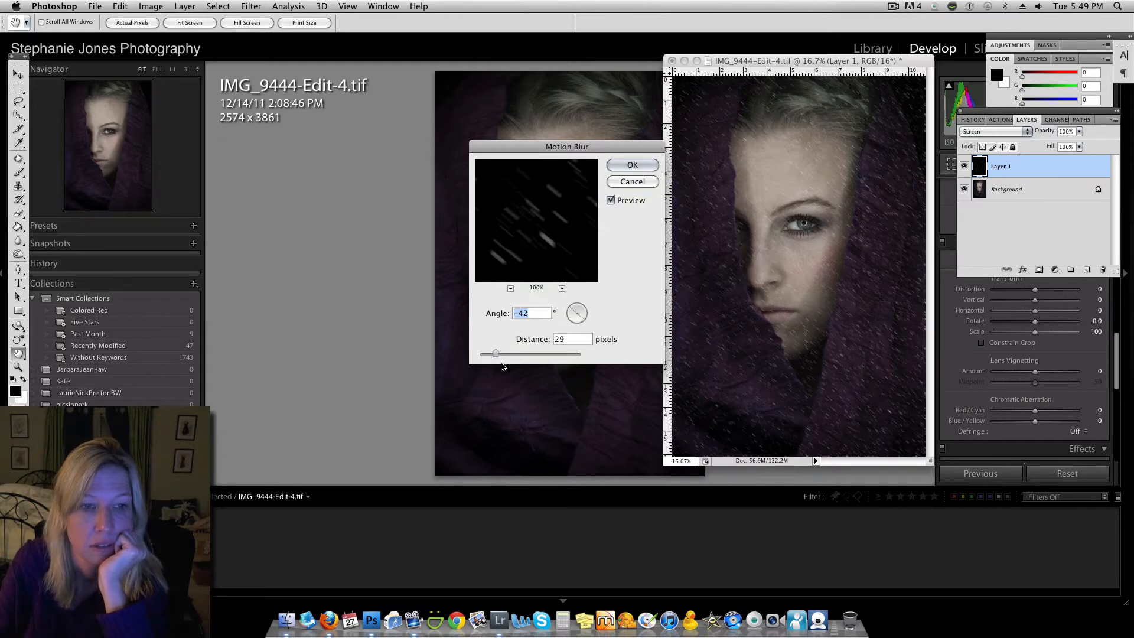
left_click_drag(495, 354, 489, 353)
left_click(632, 166)
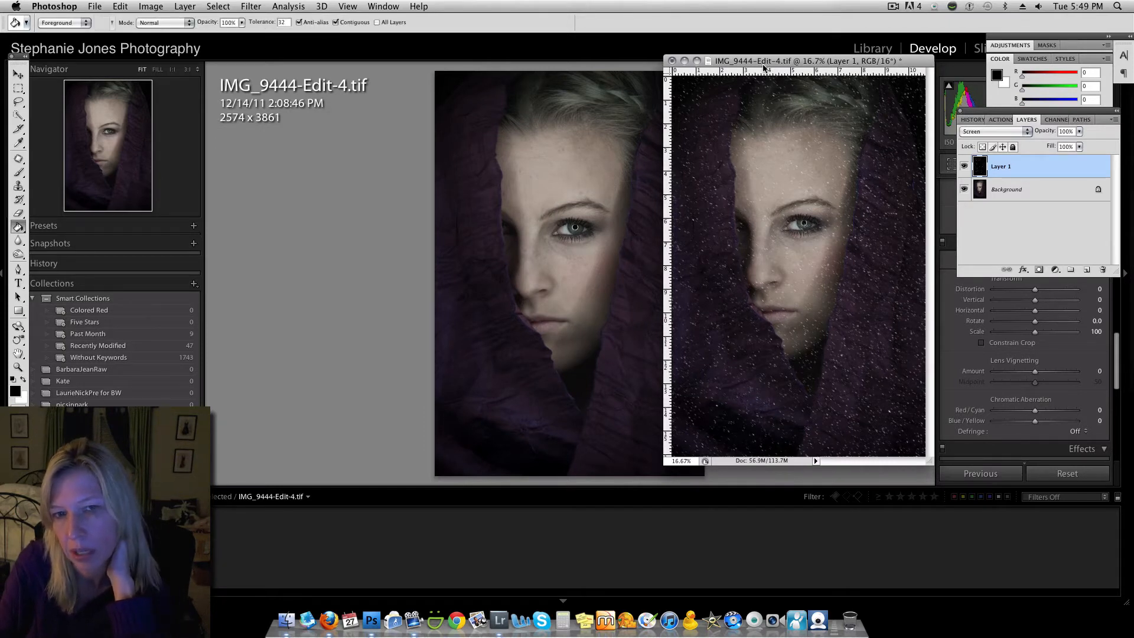
Start a Levels adjustment on the snow layer and raise the input black point to 53.
left_click(184, 6)
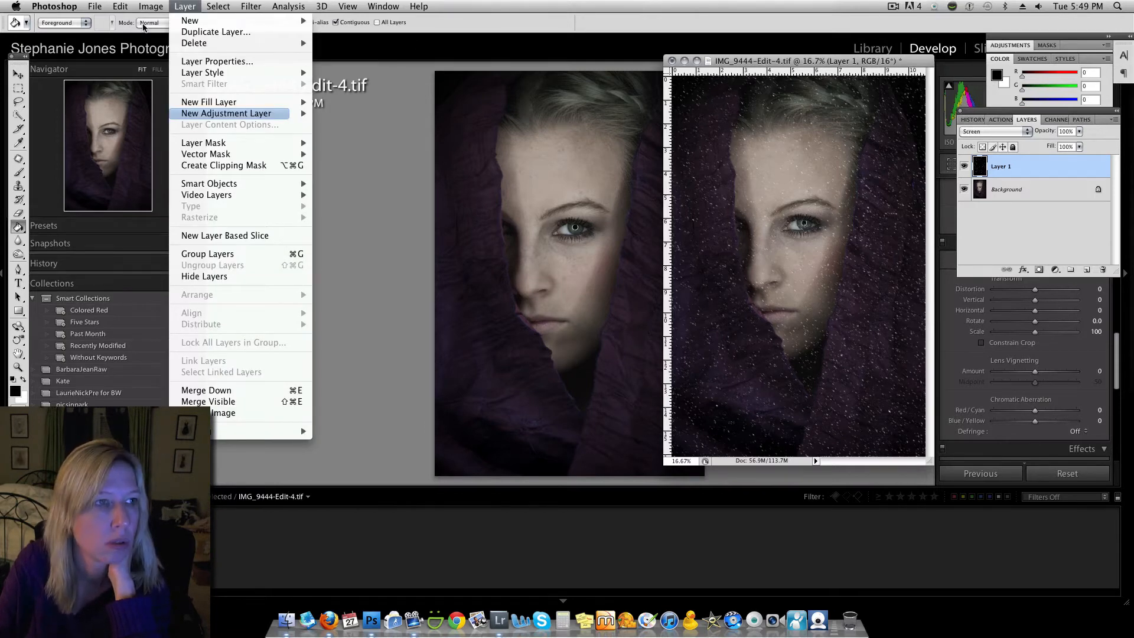
mouse_move(152, 6)
mouse_move(166, 40)
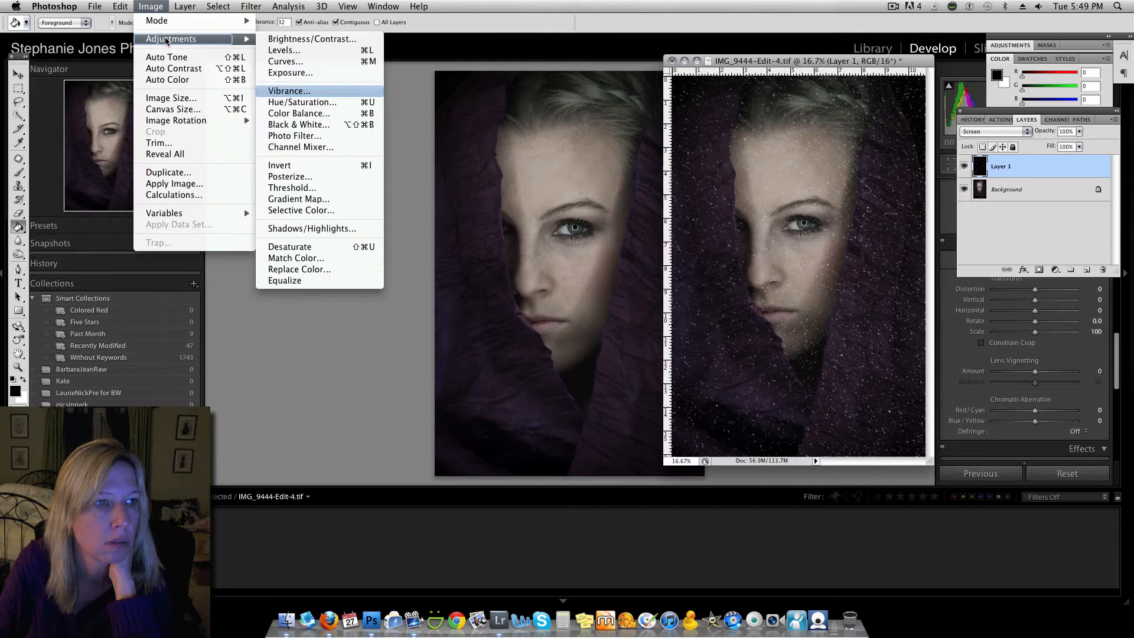
left_click(283, 50)
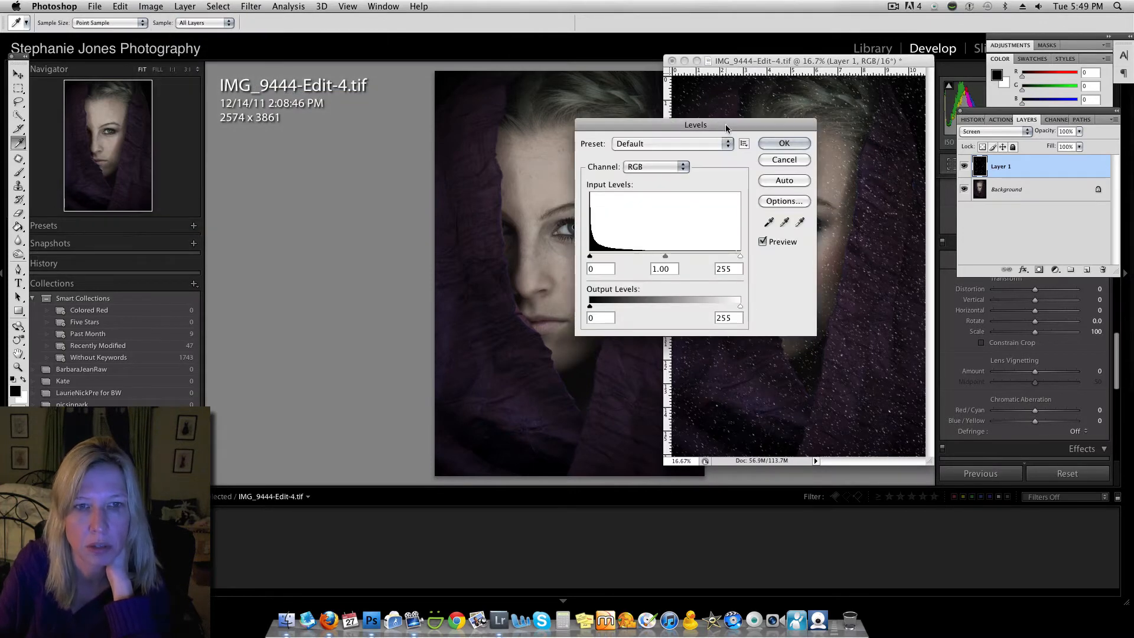
left_click_drag(717, 122, 812, 255)
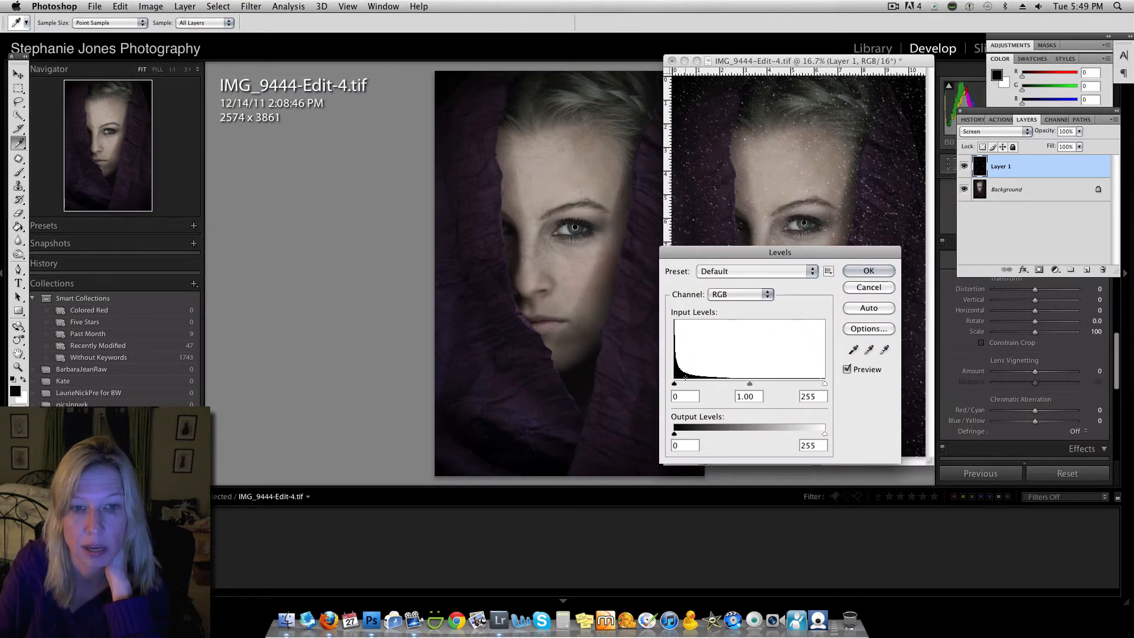
left_click_drag(674, 384, 705, 384)
Change the Levels input white point to 204 and the black point to 7, keeping the portrait in view, and apply the adjustment.
left_click_drag(784, 256, 499, 114)
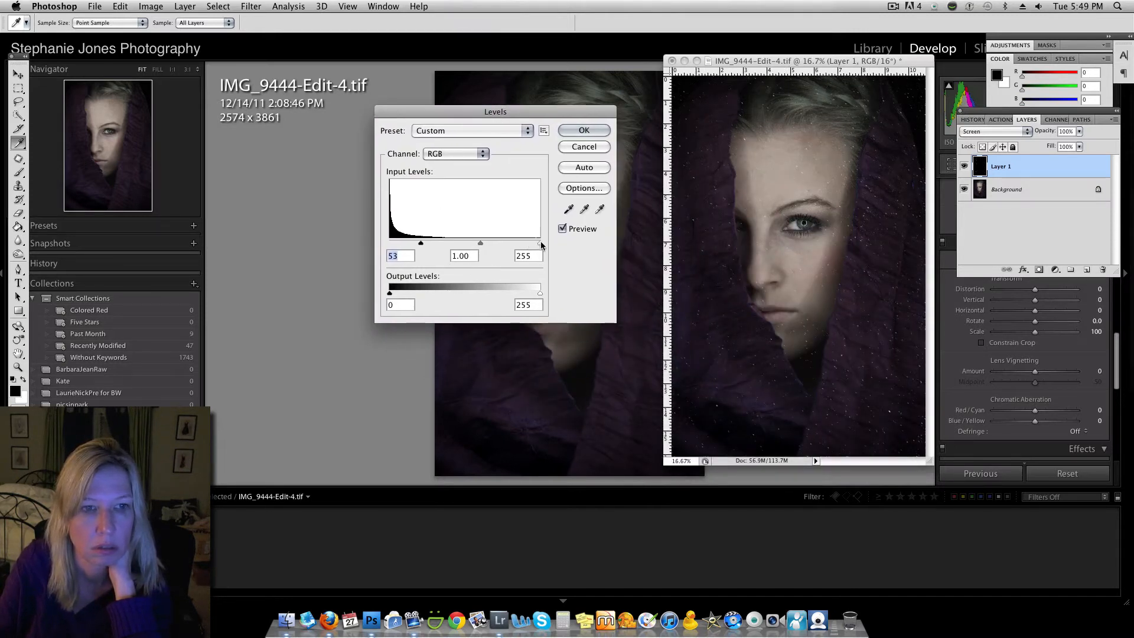
mouse_move(525, 243)
left_mouse_down()
mouse_move(492, 241)
mouse_move(510, 244)
left_mouse_up()
left_click_drag(422, 244, 393, 245)
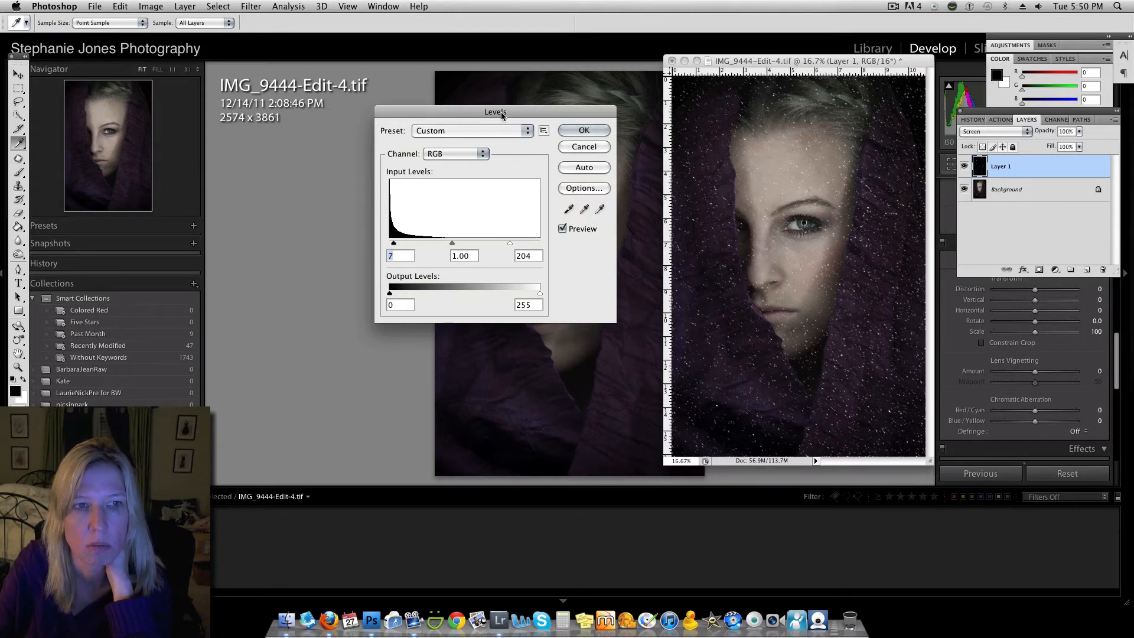
left_click_drag(492, 112, 469, 110)
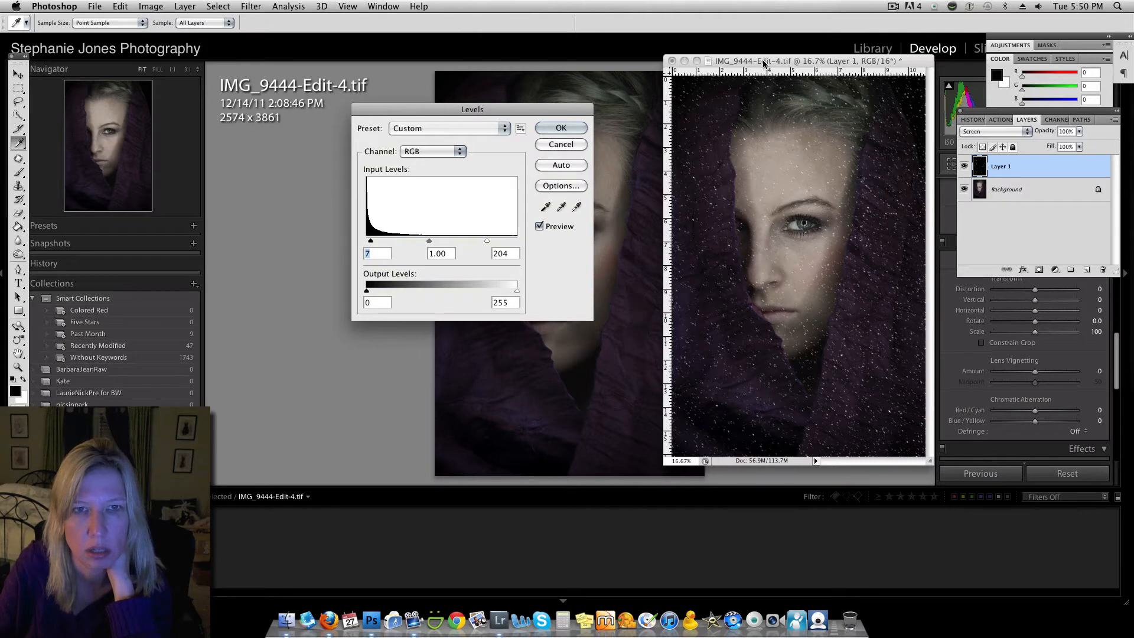
left_click_drag(752, 65, 682, 65)
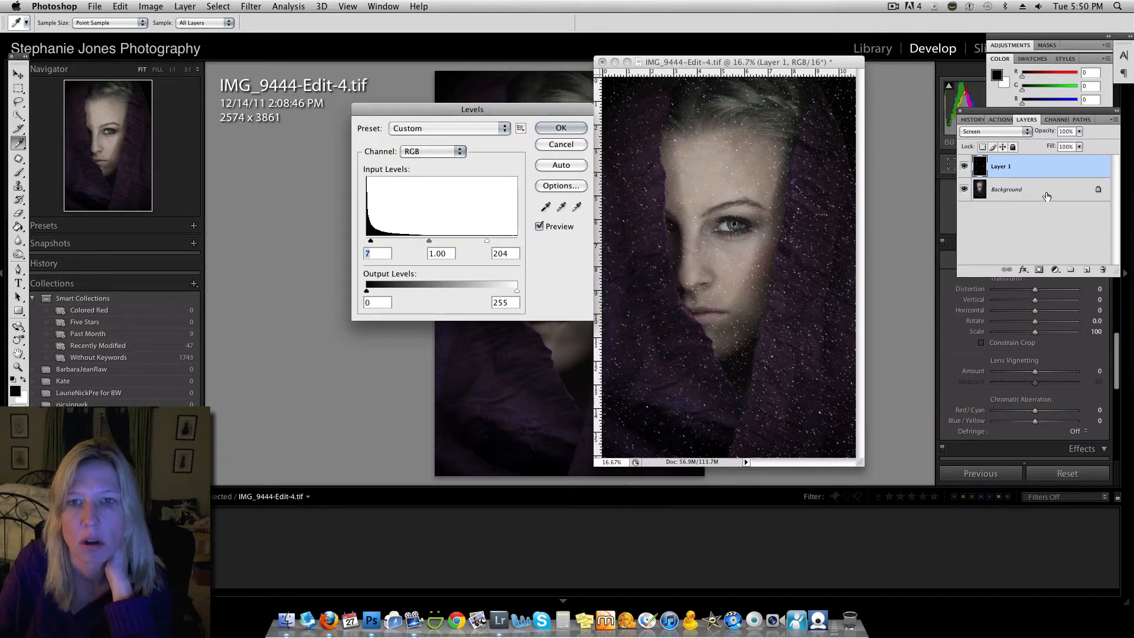
left_click(561, 128)
left_click_drag(710, 65, 683, 65)
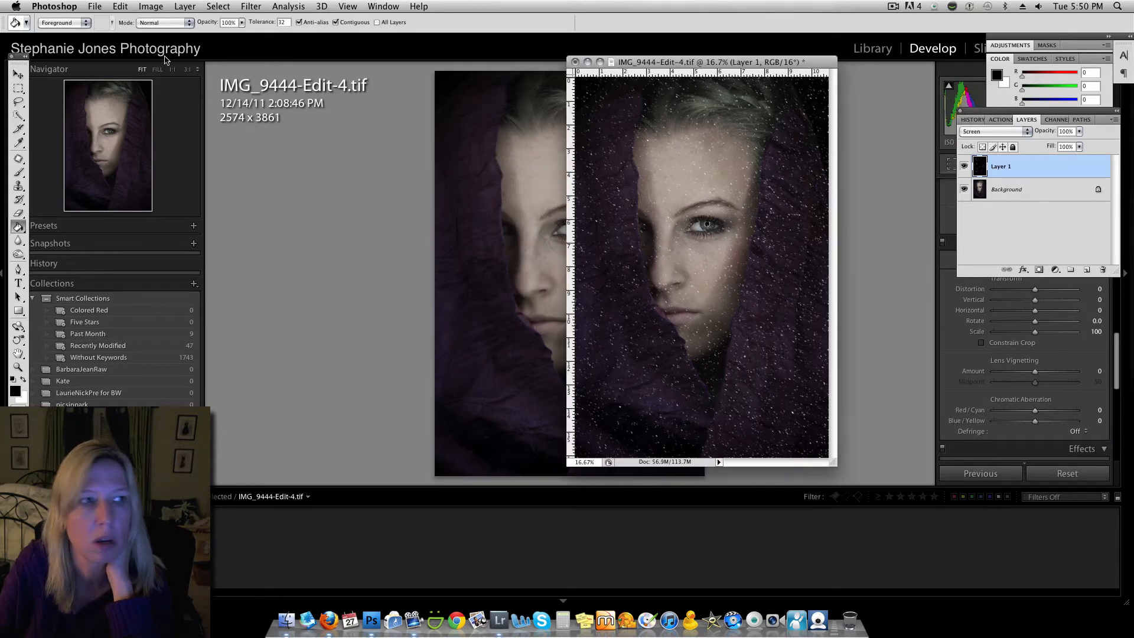
Create a new white RGB document 400 pixels wide and 600 pixels high at 300 pixels/inch.
left_click(96, 7)
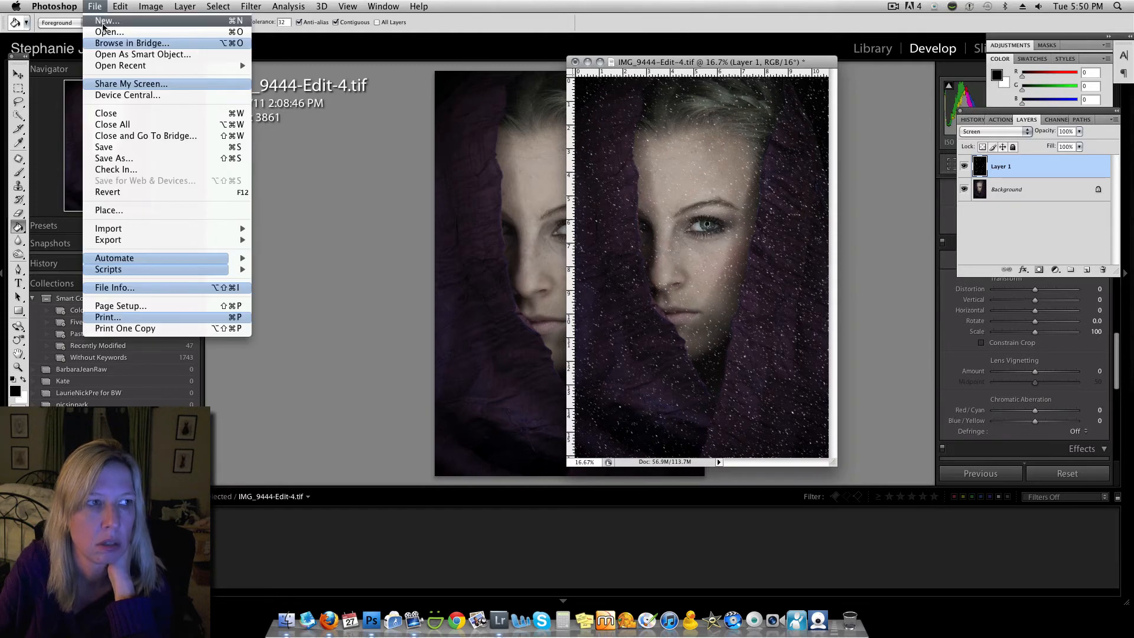
left_click(104, 22)
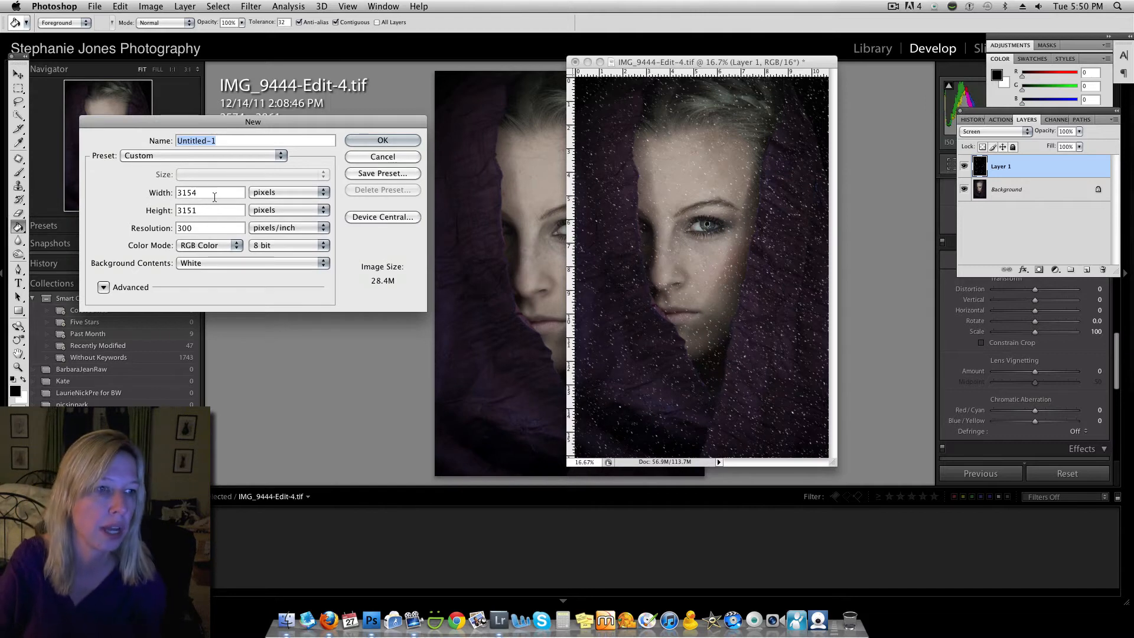
double_click(214, 195)
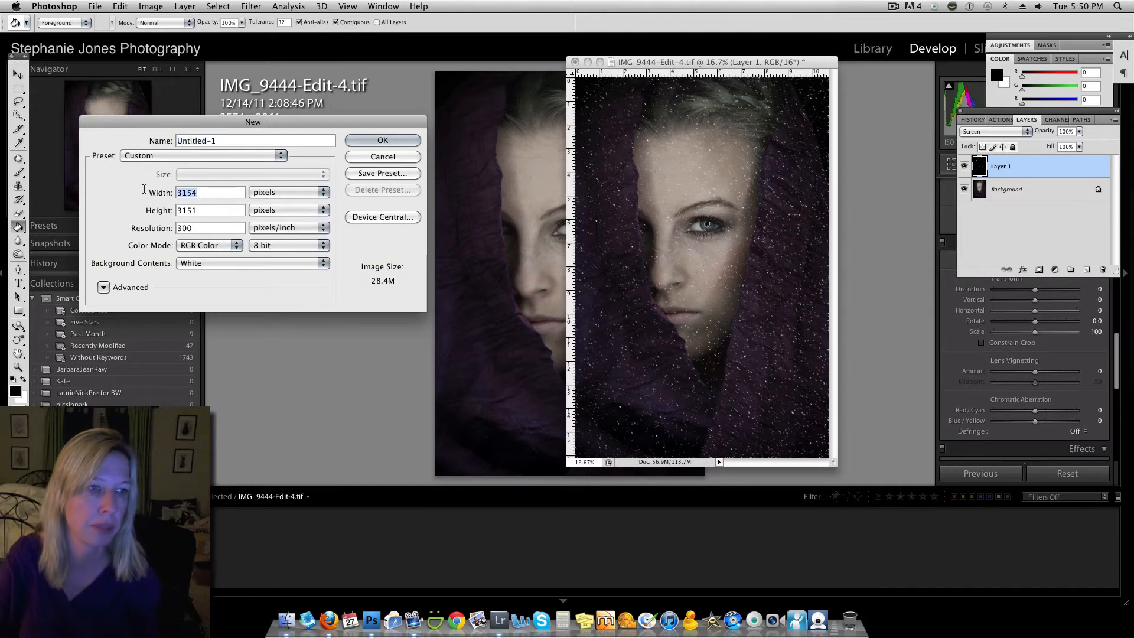
double_click(191, 208)
type("700")
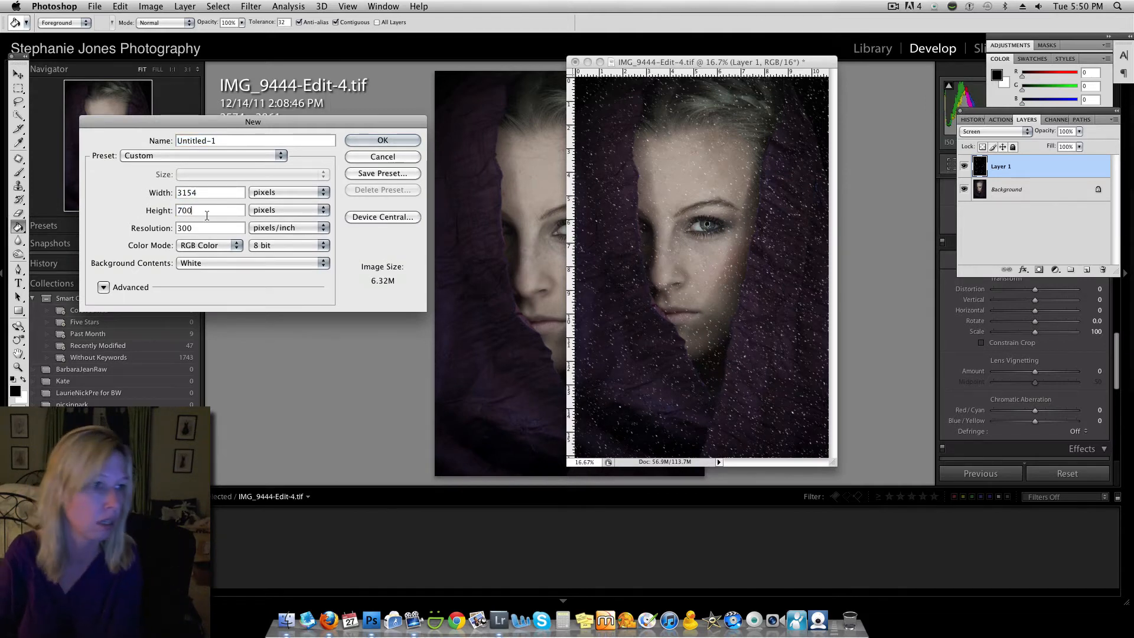
double_click(214, 192)
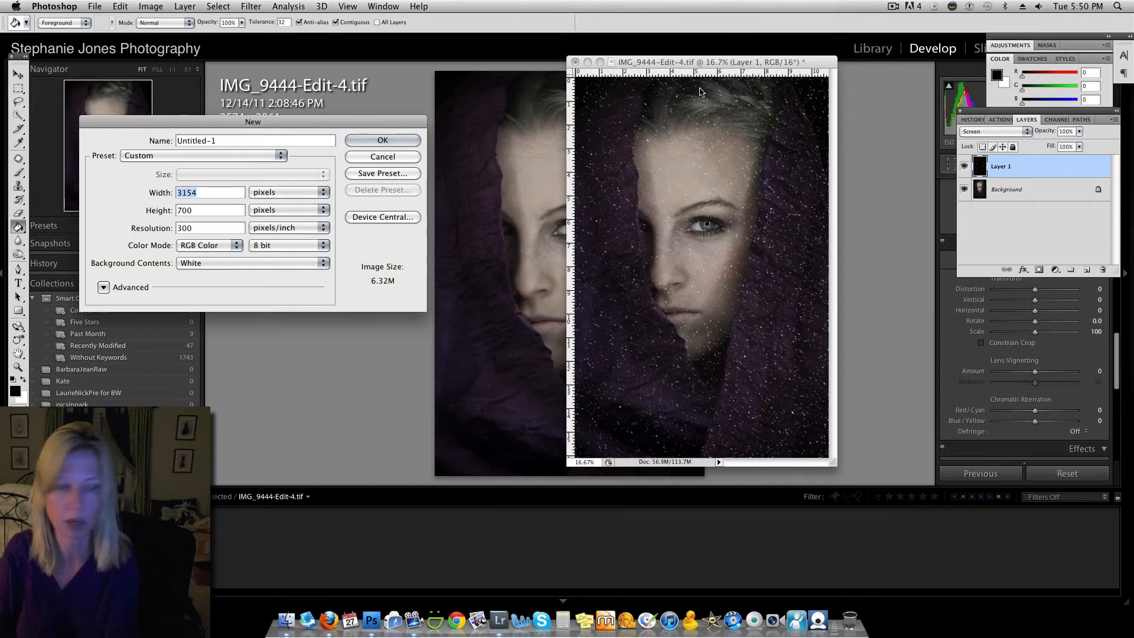
type("400")
double_click(197, 211)
type("6")
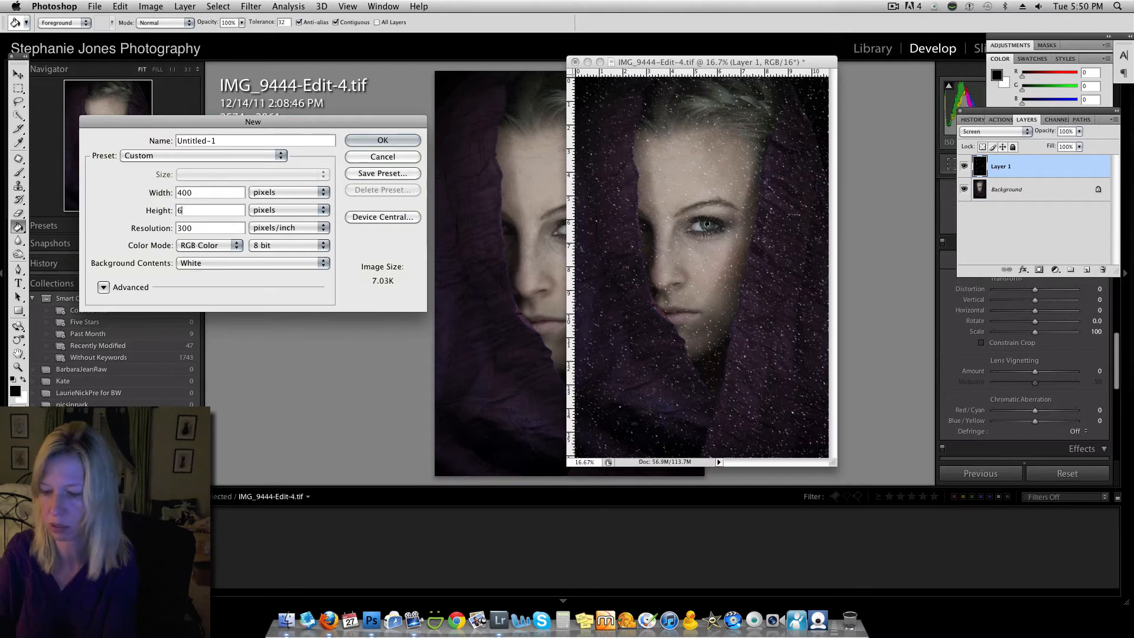
type("00")
key("Return")
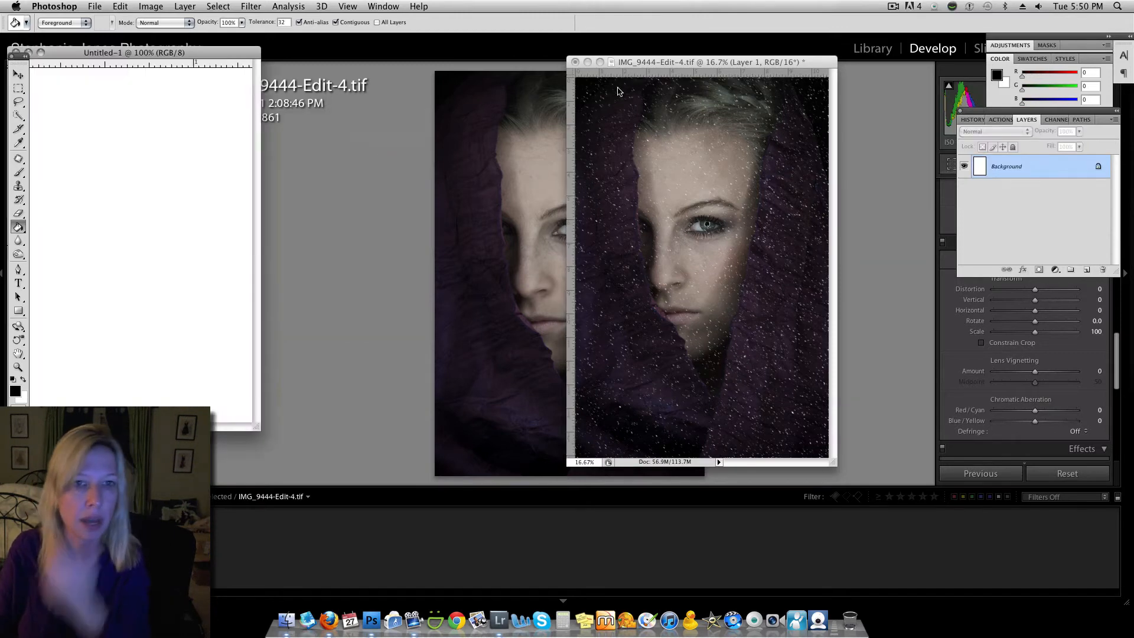
Copy the portrait's Background layer from IMG_9444-Edit-4.tif into the new document with the Move tool, accepting the different bit depth.
left_click(18, 74)
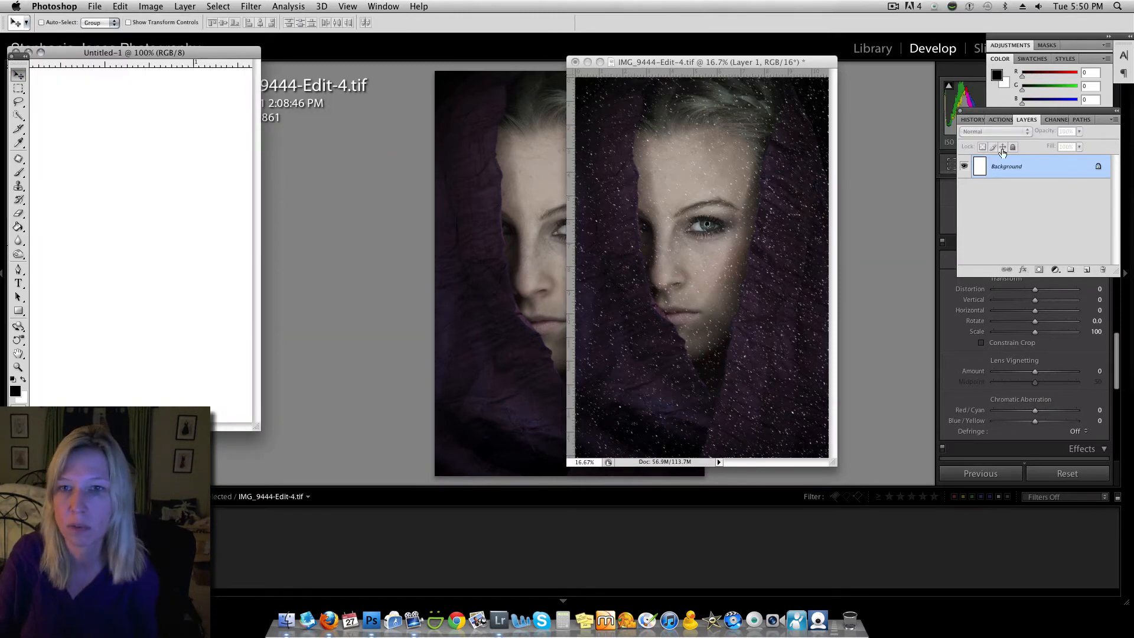
left_click(833, 73)
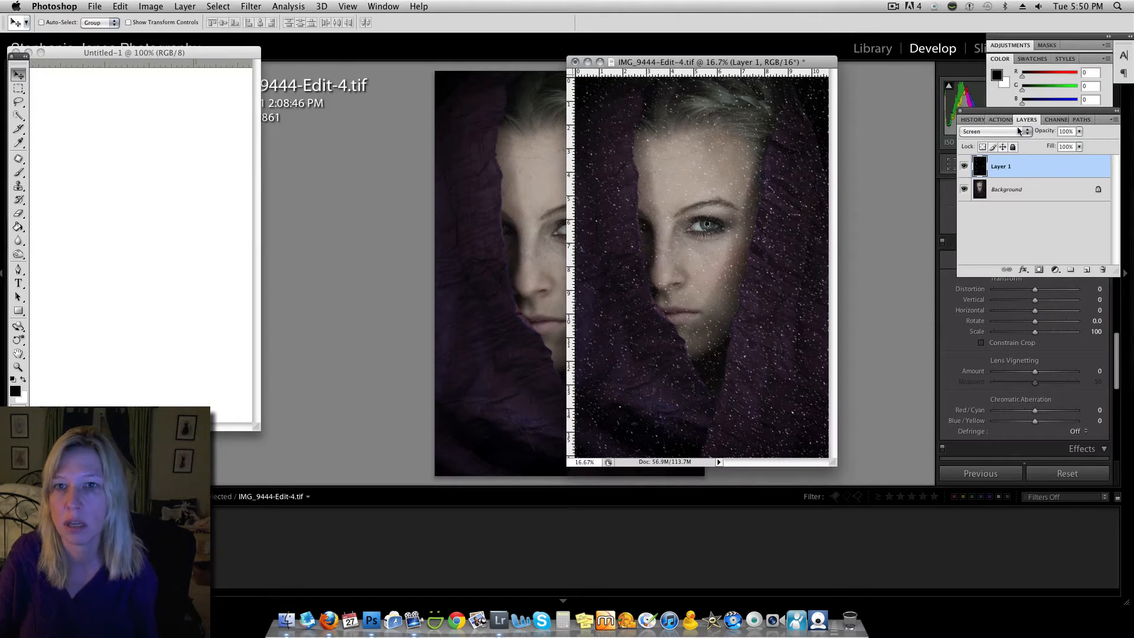
left_click(995, 190)
left_click_drag(146, 55, 396, 88)
left_click_drag(671, 271, 367, 276)
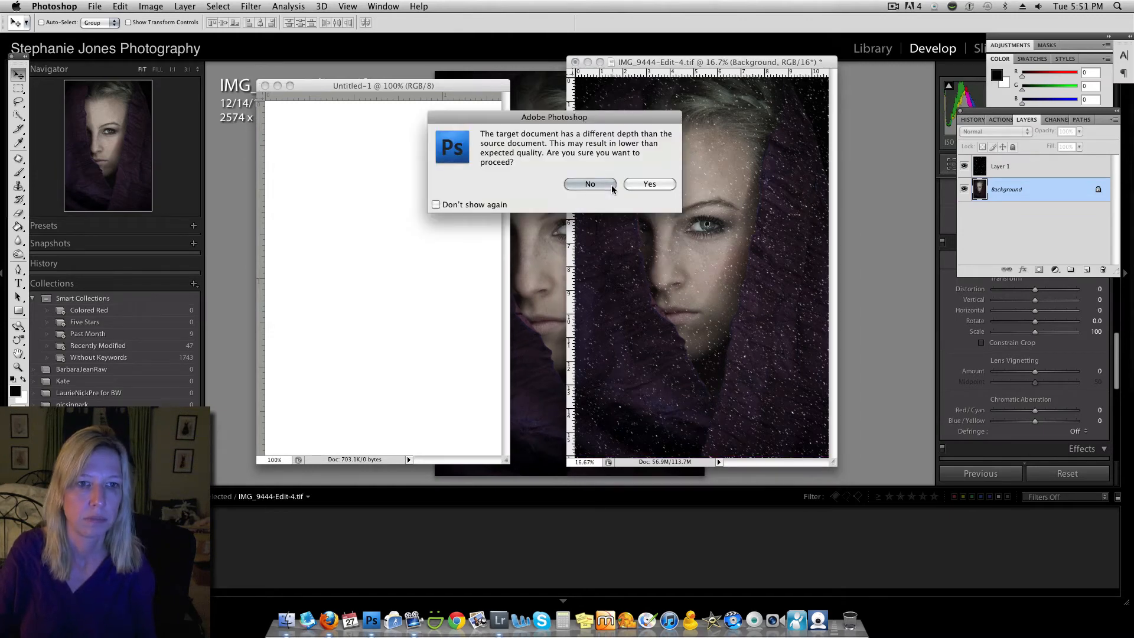
left_click(650, 184)
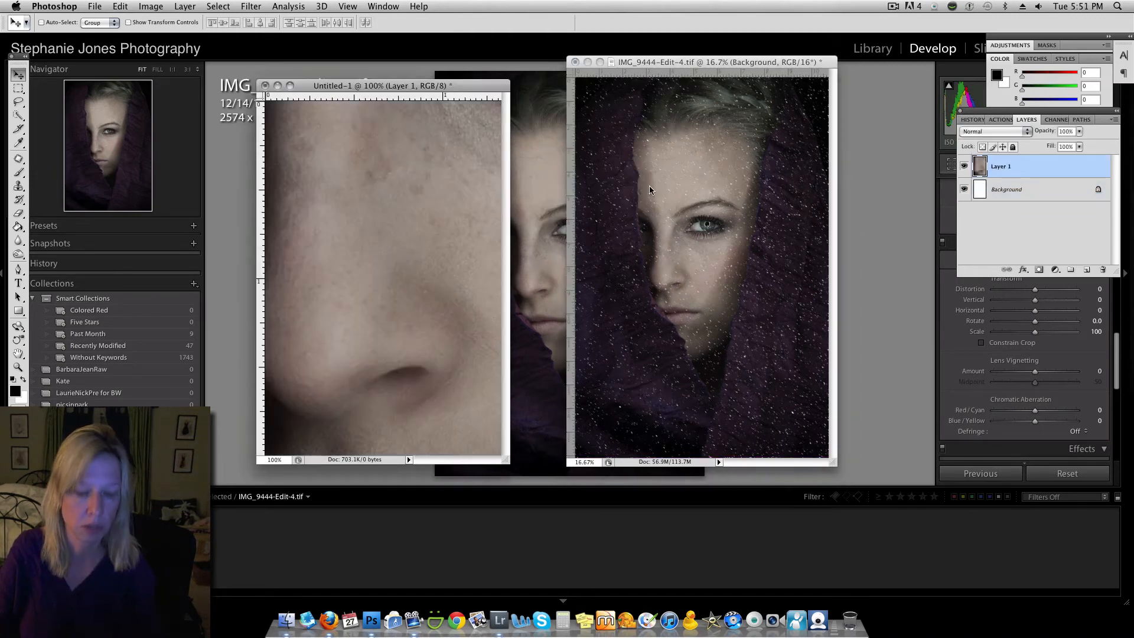
Start a Free Transform on the copied portrait layer and shift the oversized image so its upper-left corner handle is within reach.
key("super+equal")
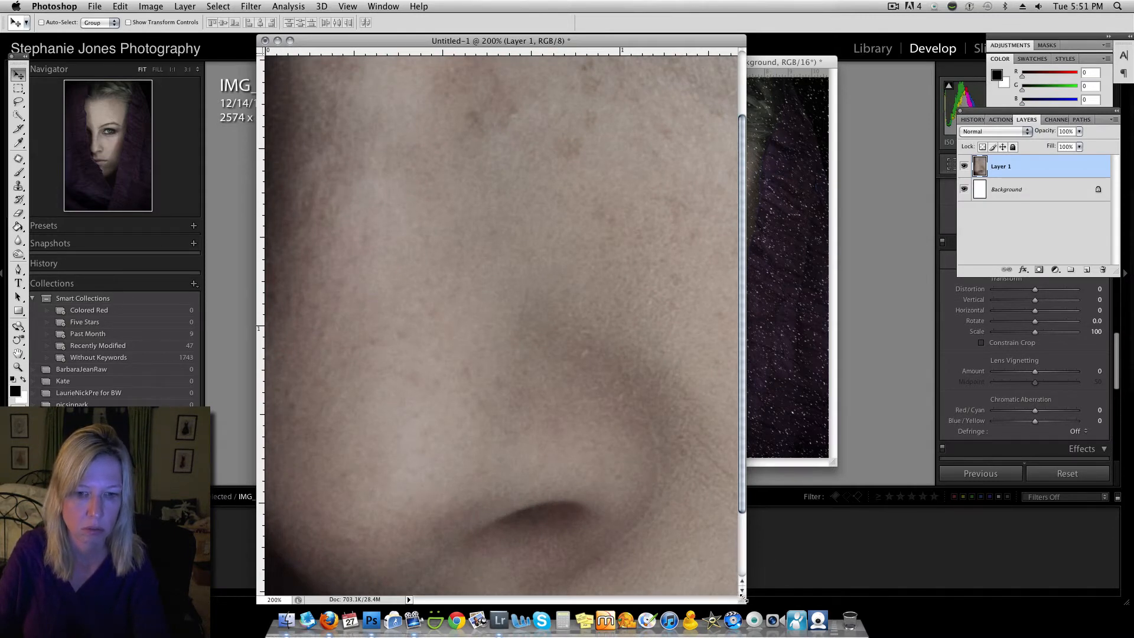
left_click_drag(743, 598, 809, 487)
key("super+t")
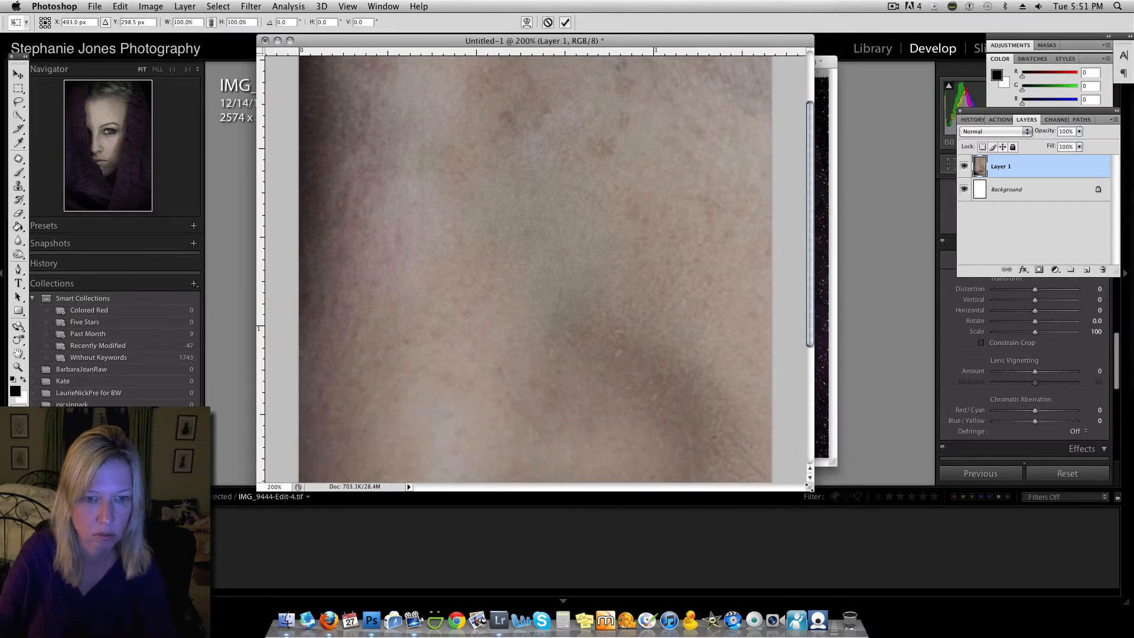
key("super+minus")
key("super+minus")
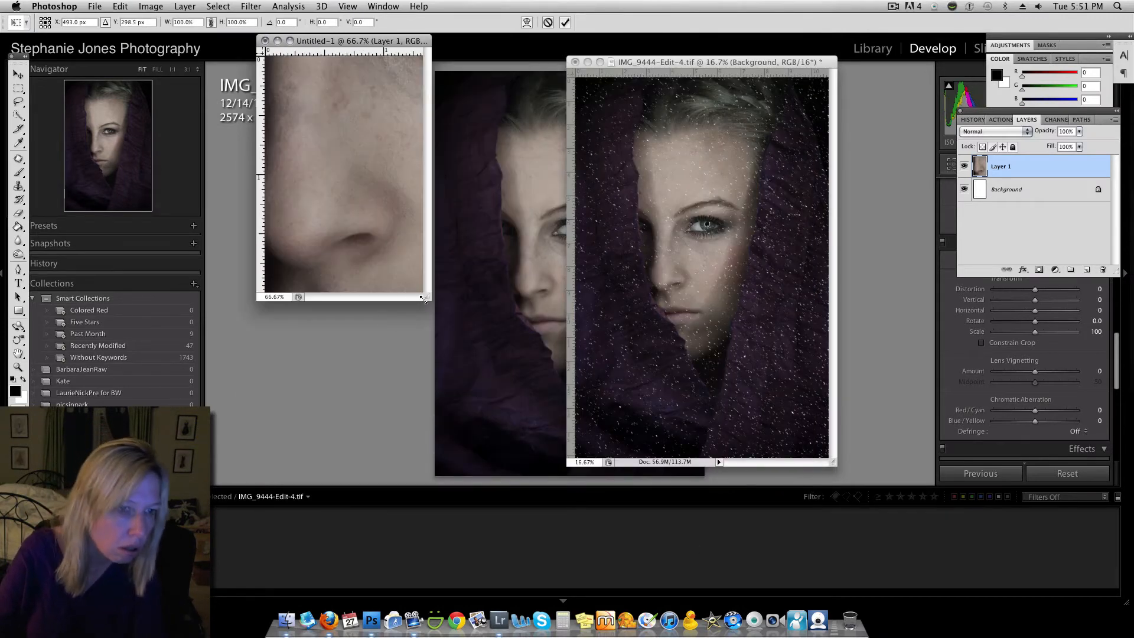
left_click_drag(424, 299, 810, 529)
key("super+minus")
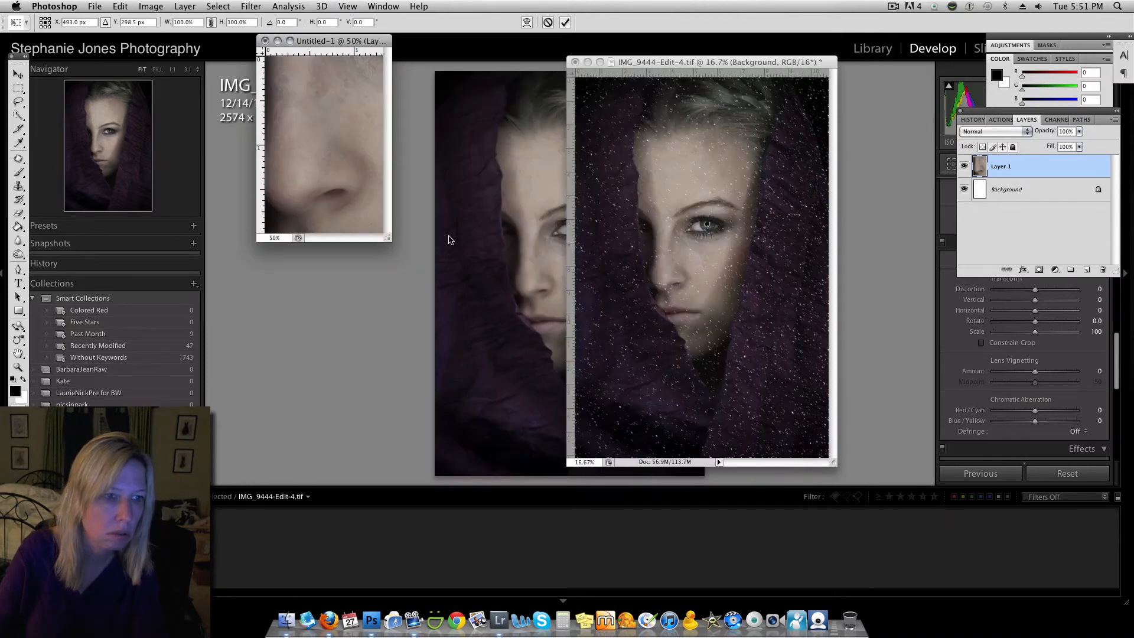
key("super+minus")
left_click_drag(353, 180, 786, 492)
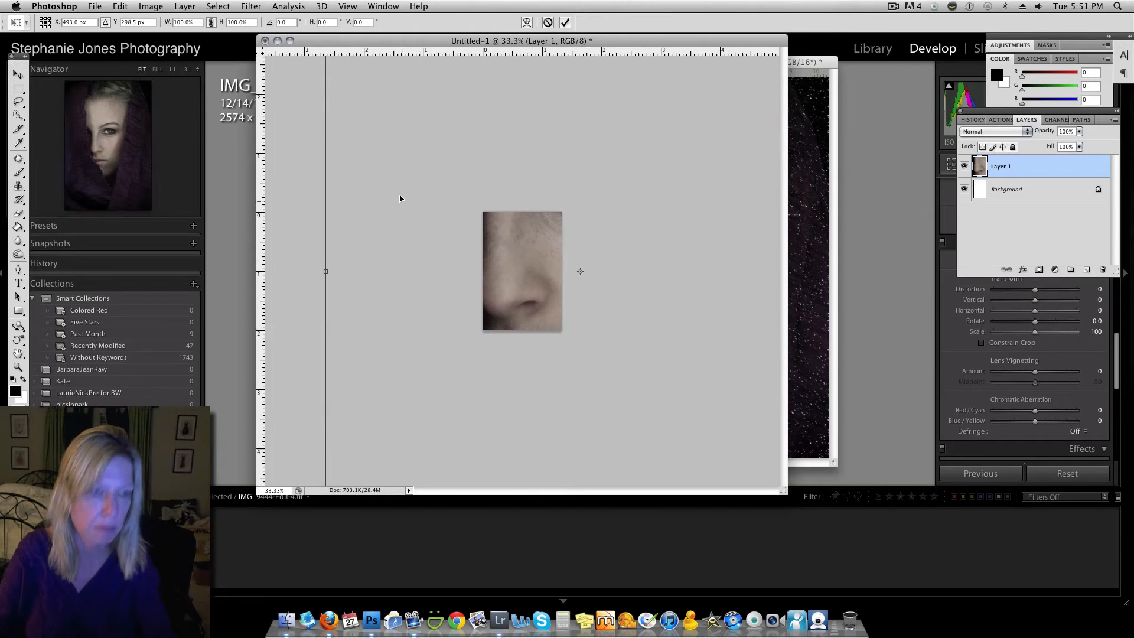
left_click_drag(382, 147, 369, 199)
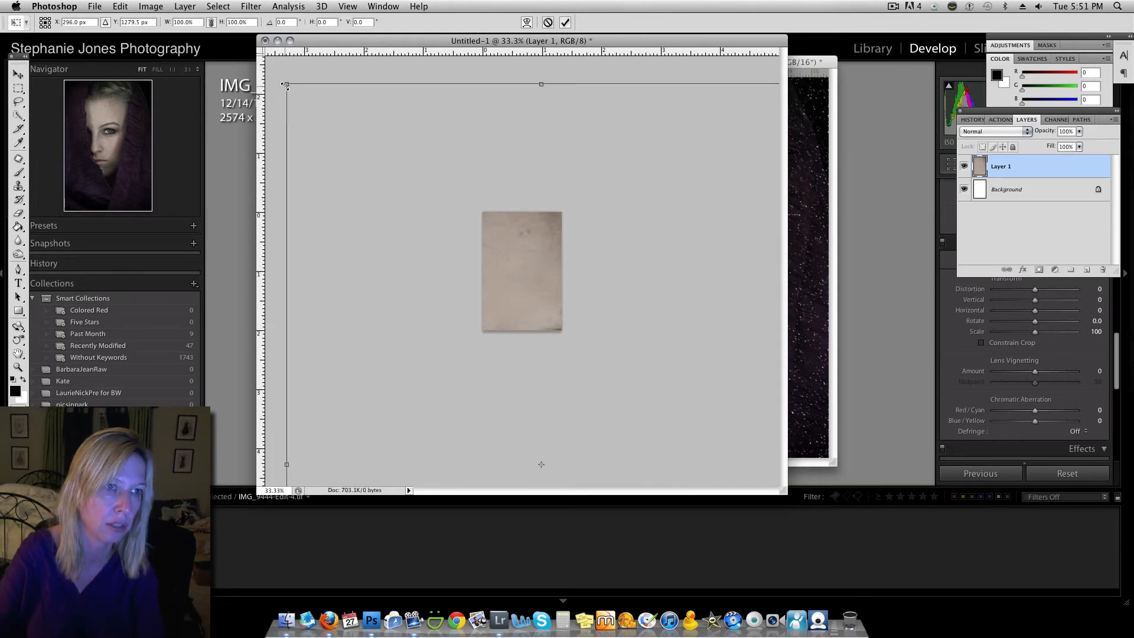
Scale the copied portrait down proportionally to about 16%, position it to fill the 400 × 600 canvas, and commit the transform.
left_click_drag(284, 85, 593, 394)
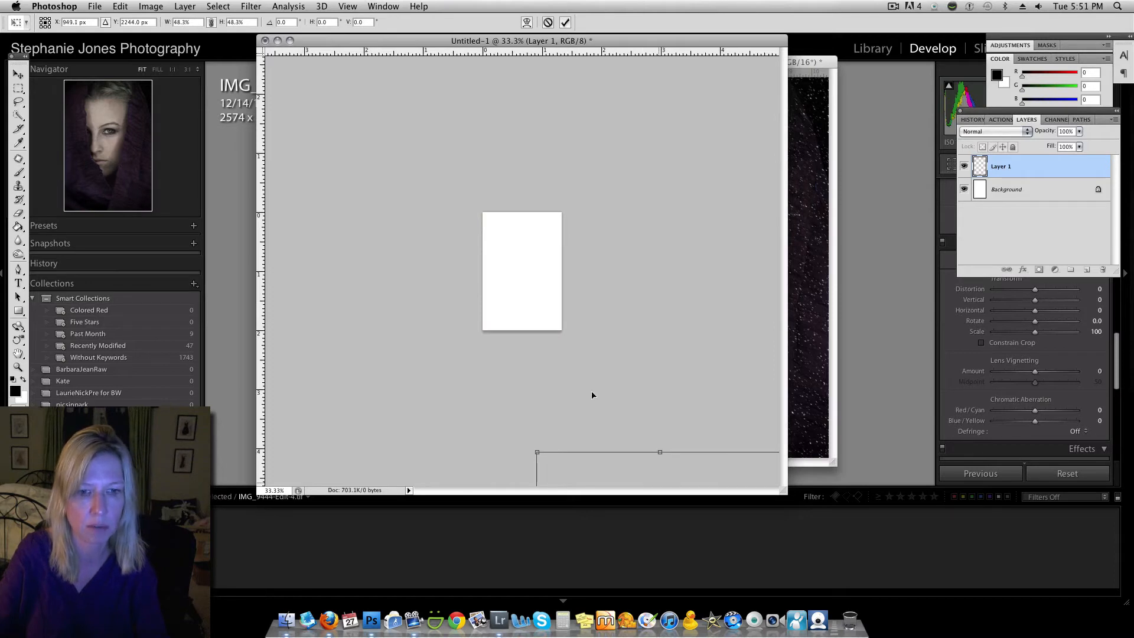
left_click_drag(593, 464, 455, 341)
left_click_drag(519, 389, 536, 258)
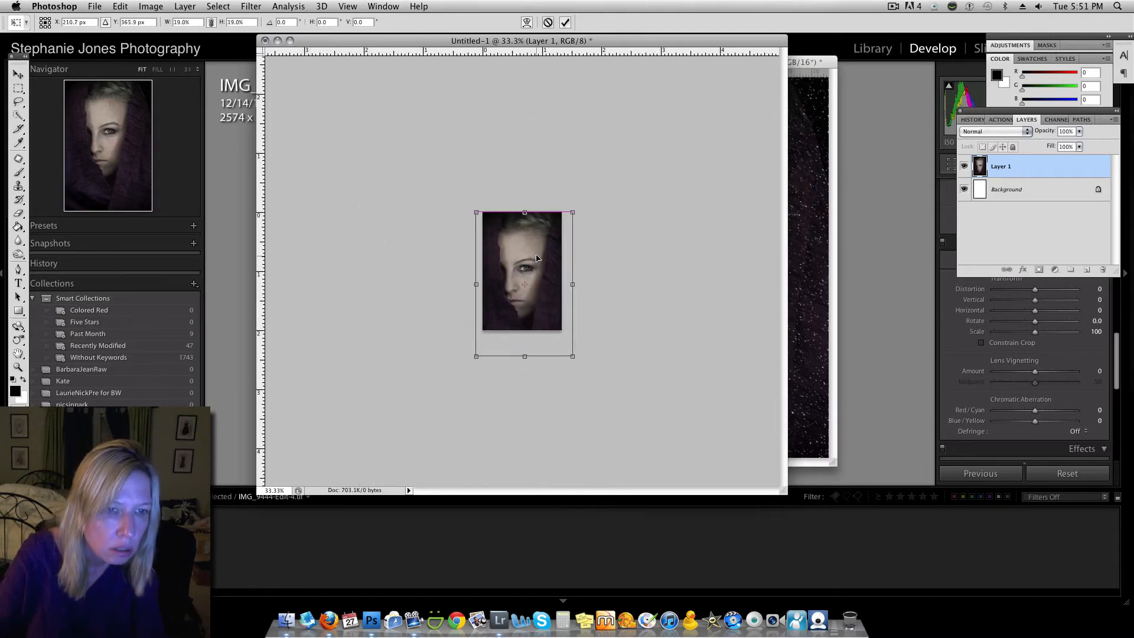
left_click_drag(578, 357, 564, 341)
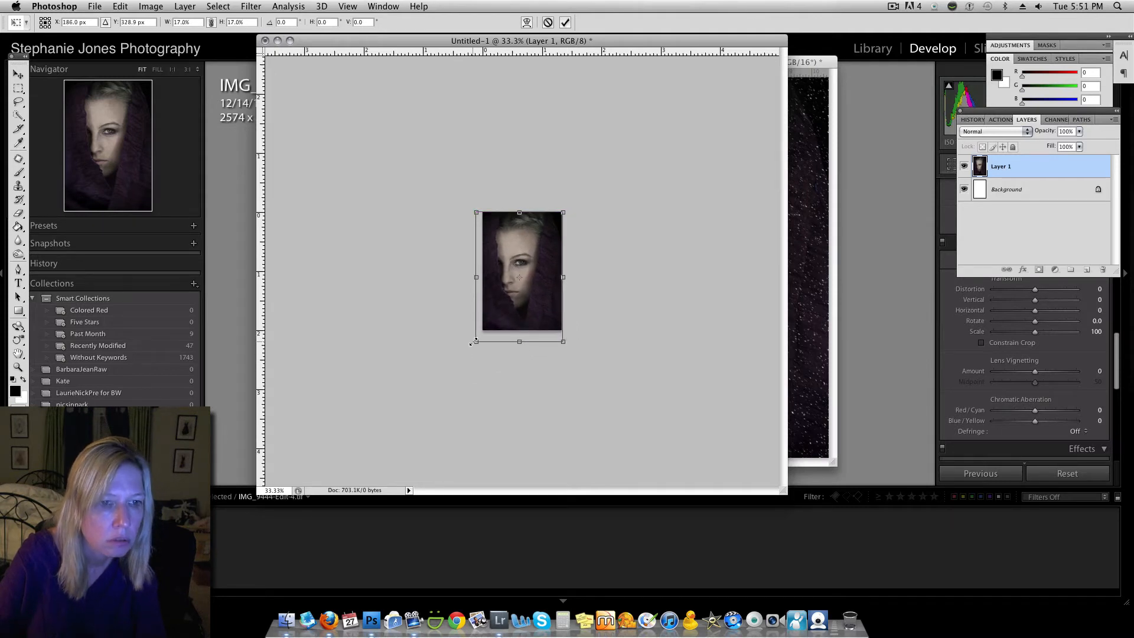
left_click_drag(474, 341, 478, 333)
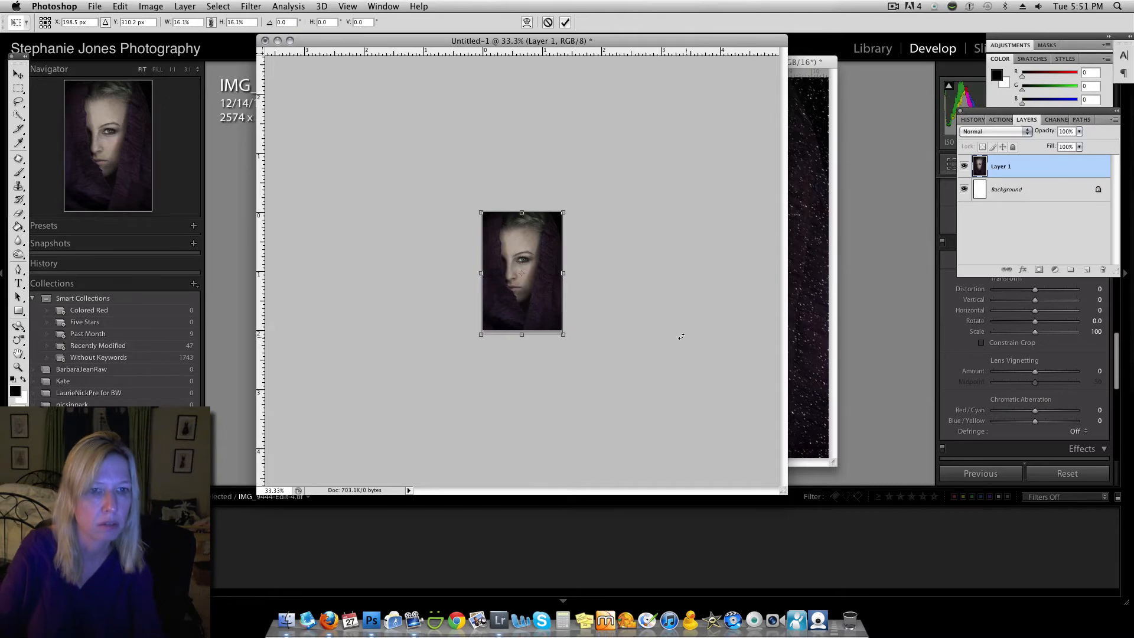
key("Return")
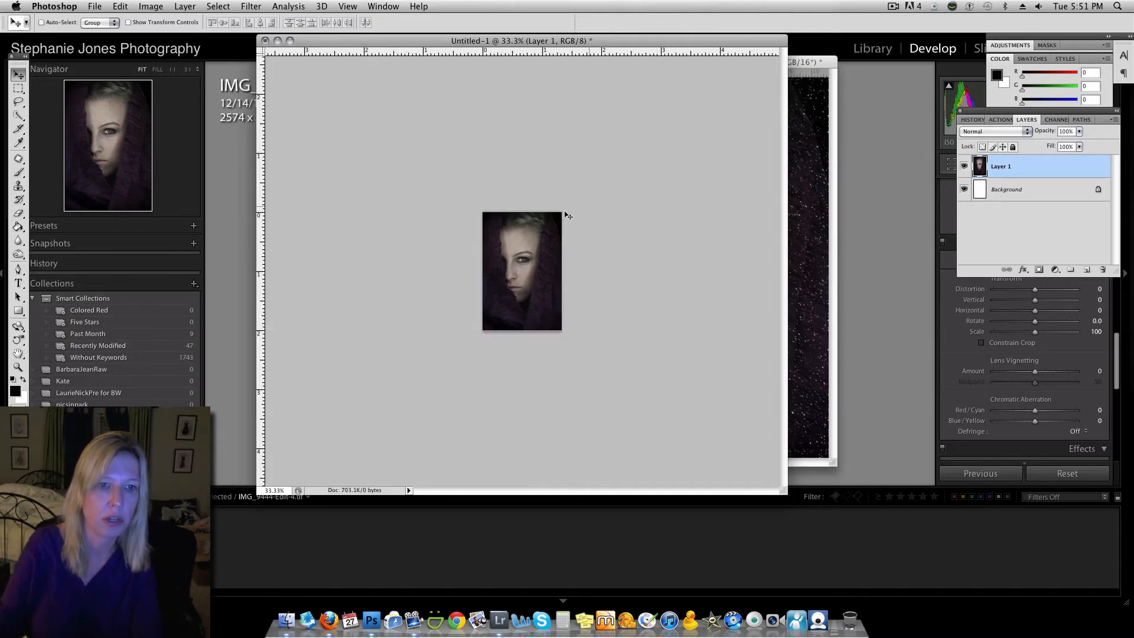
Show the small portrait document at 100% and line its window up beside the full-size document.
key("super+equal")
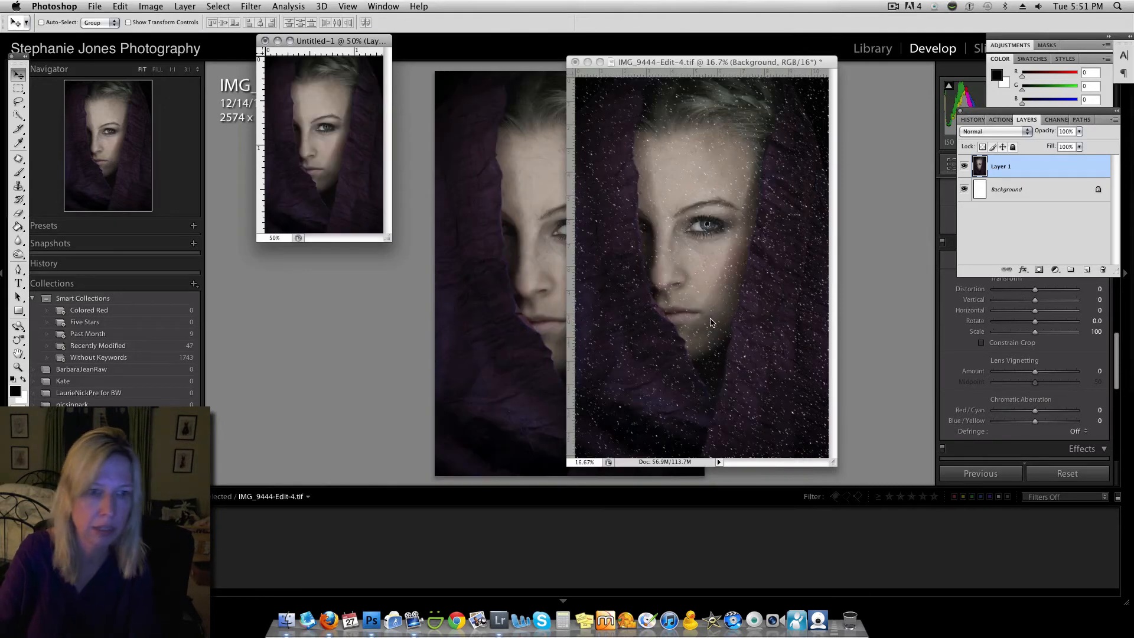
key("super+equal")
key("super+equal")
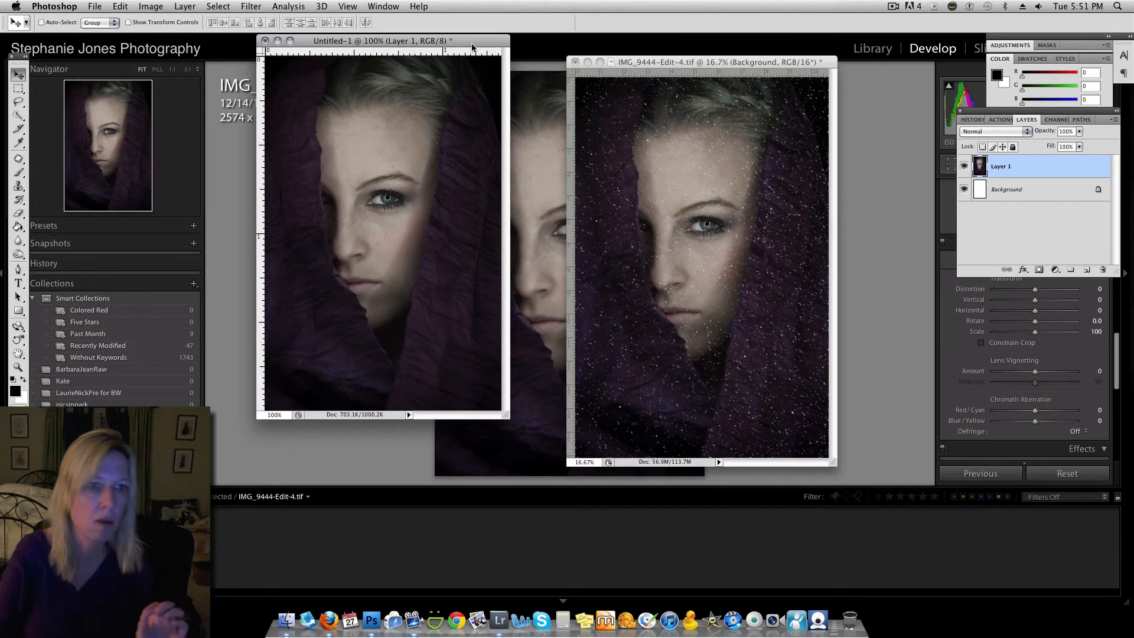
left_click_drag(473, 46, 471, 67)
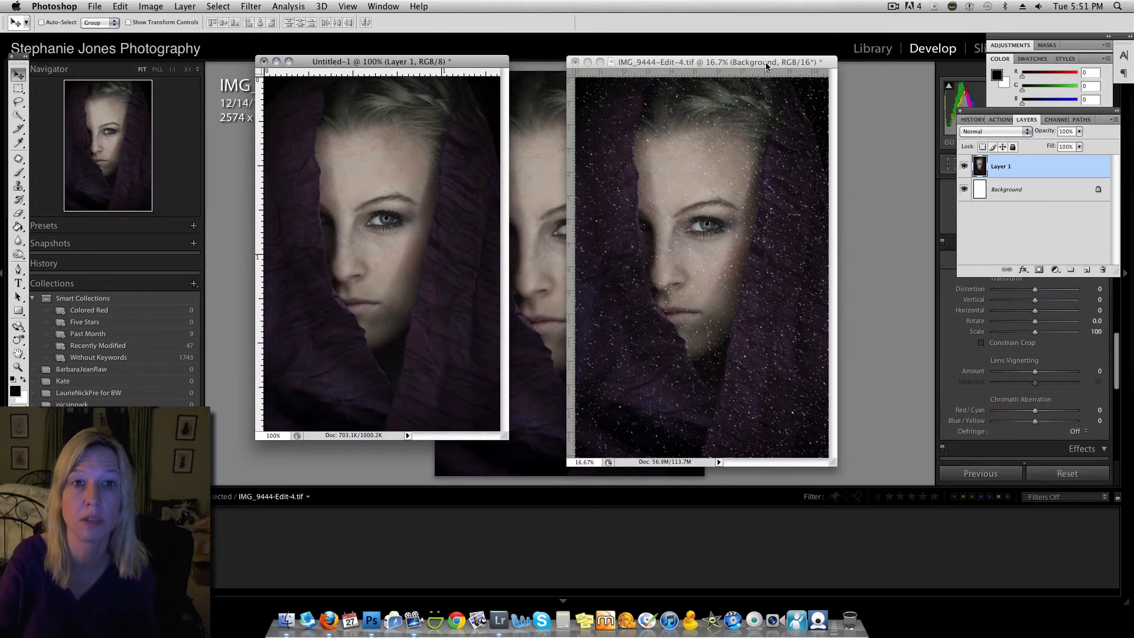
Copy the snow layer from IMG_9444-Edit-4.tif onto the small portrait document, accepting the different bit depth, and move its window clear of the full-size one.
key("ctrl+Tab")
left_click(1025, 166)
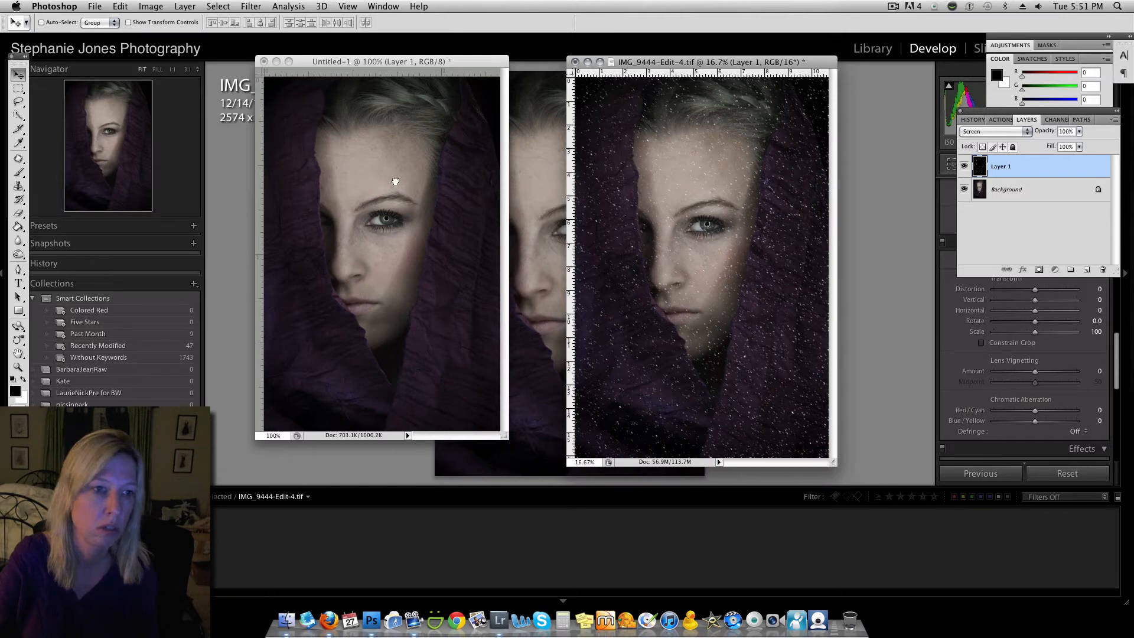
left_click_drag(378, 181, 379, 183)
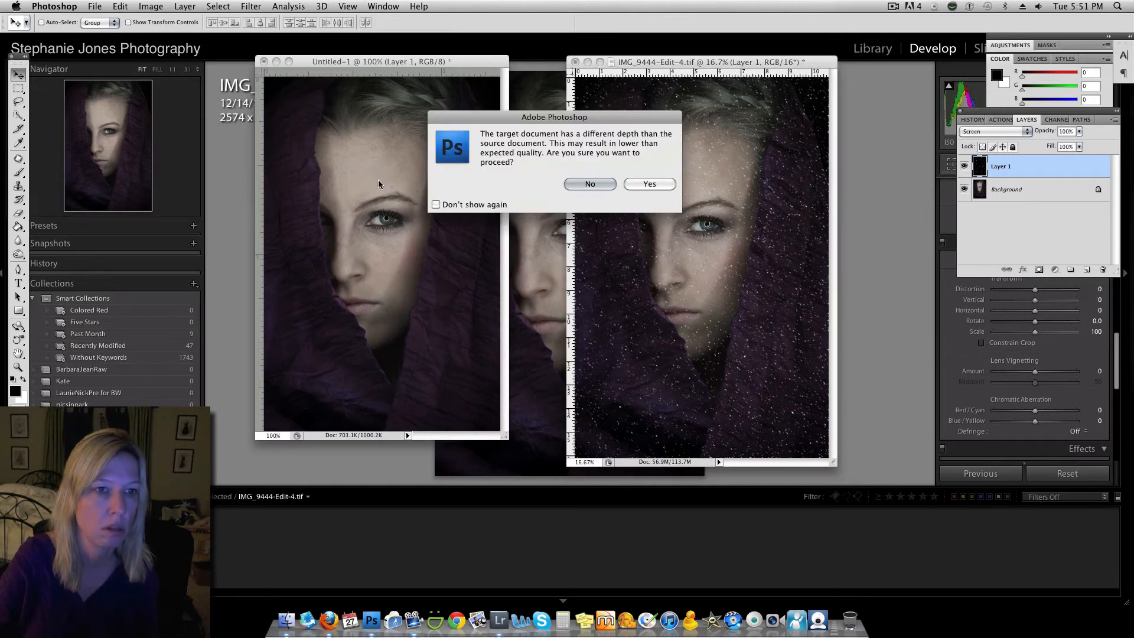
left_click(651, 184)
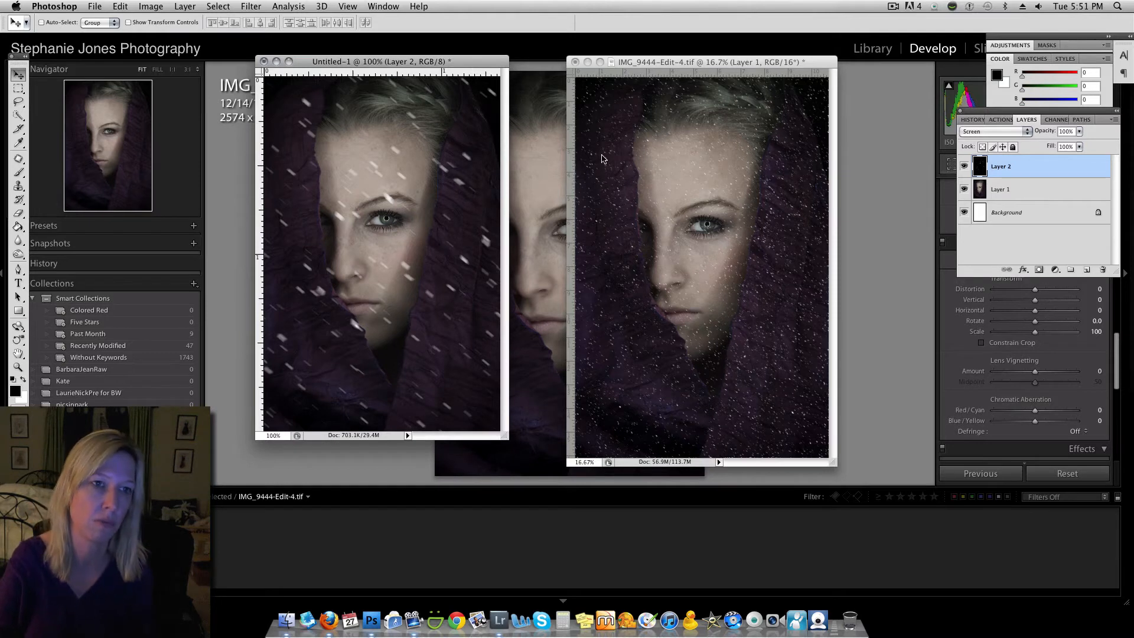
left_click_drag(482, 62, 464, 87)
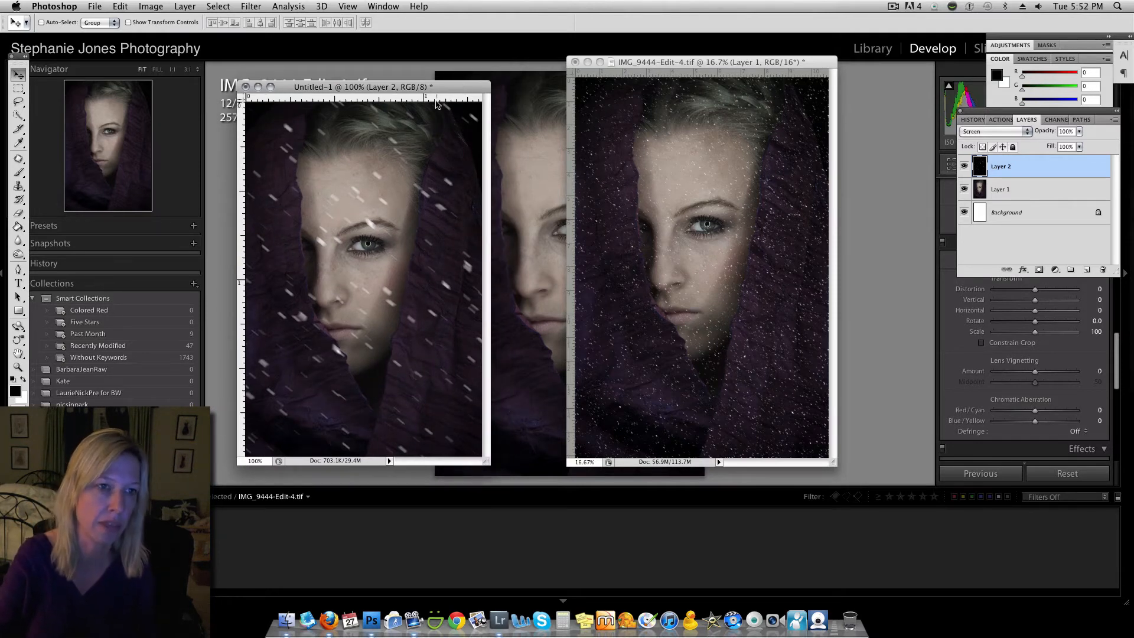
left_click_drag(438, 90, 429, 98)
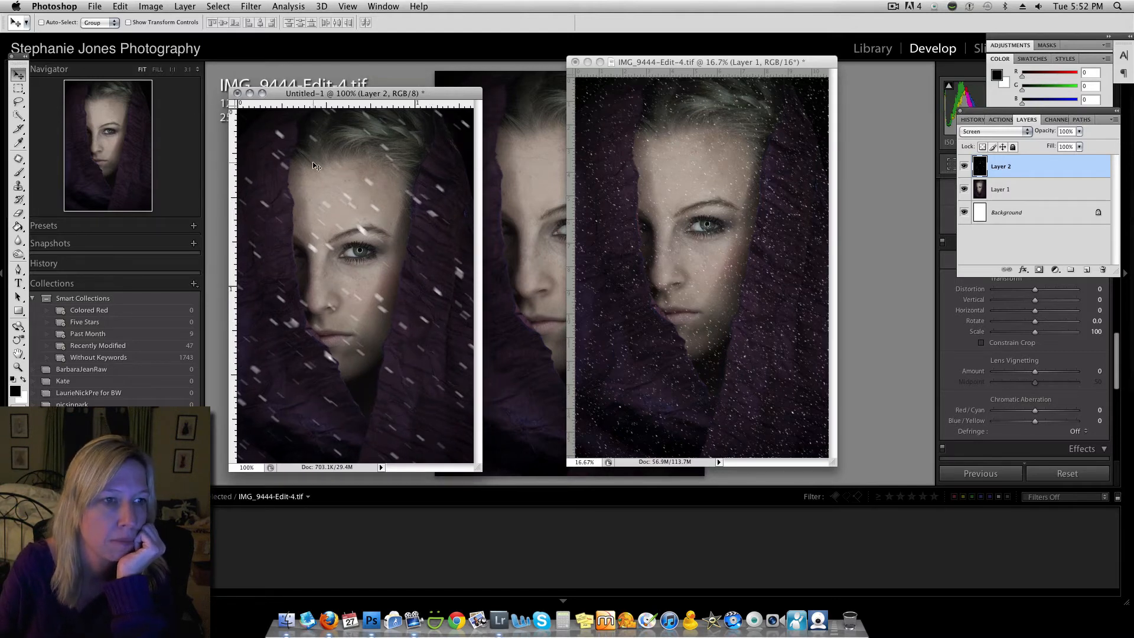
left_click(147, 7)
mouse_move(158, 39)
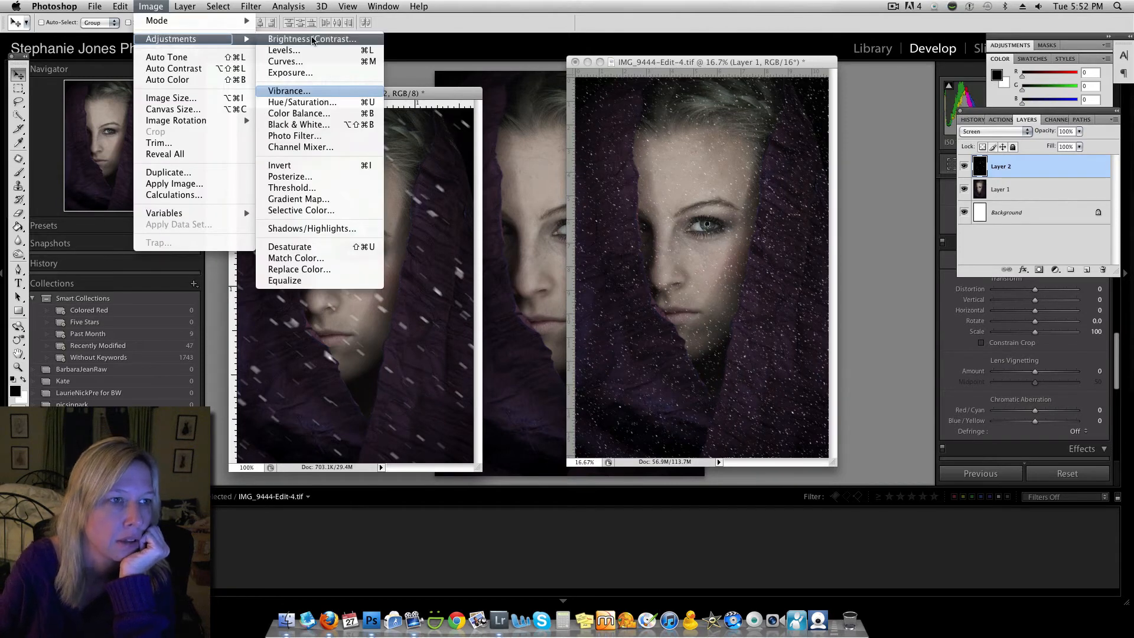
mouse_move(251, 8)
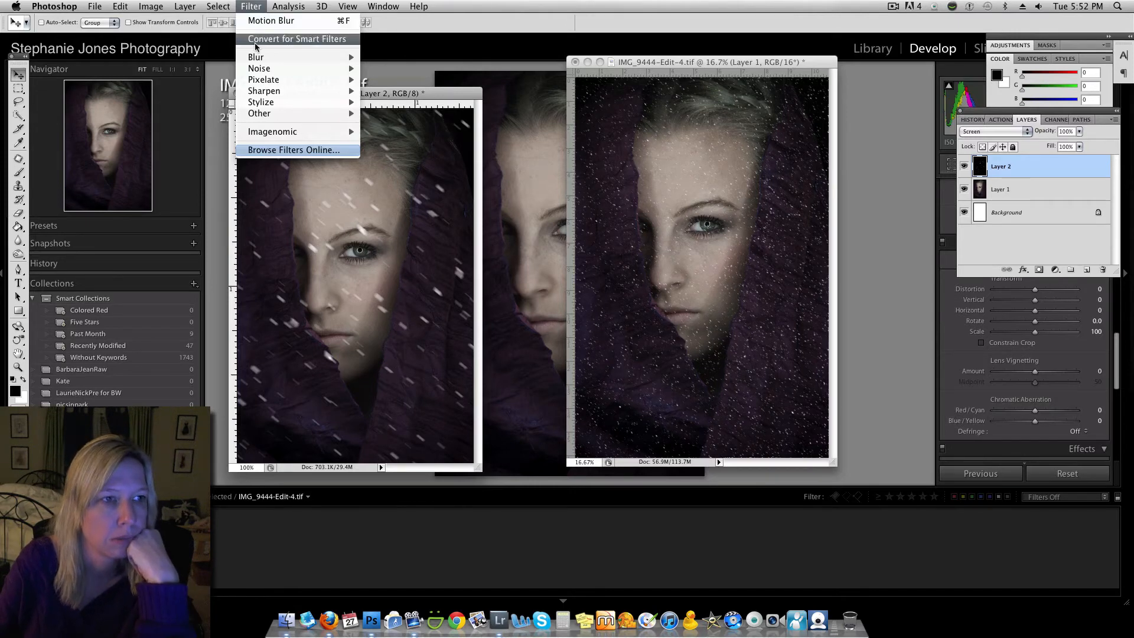
mouse_move(284, 57)
left_click(404, 91)
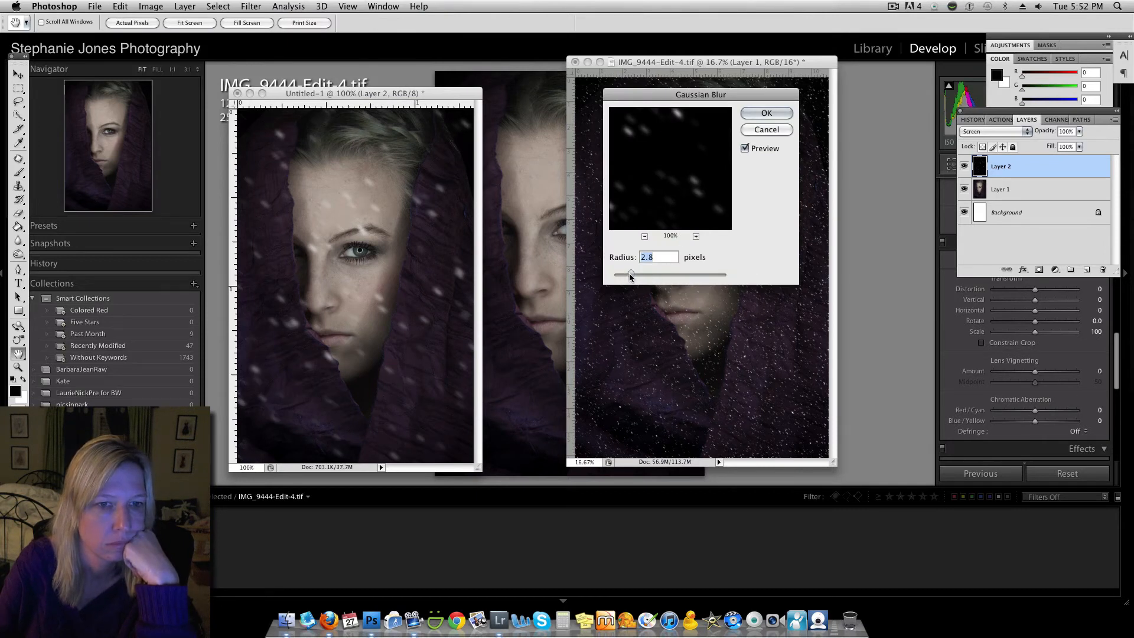
mouse_move(631, 276)
left_mouse_down()
mouse_move(599, 274)
mouse_move(616, 279)
left_mouse_up()
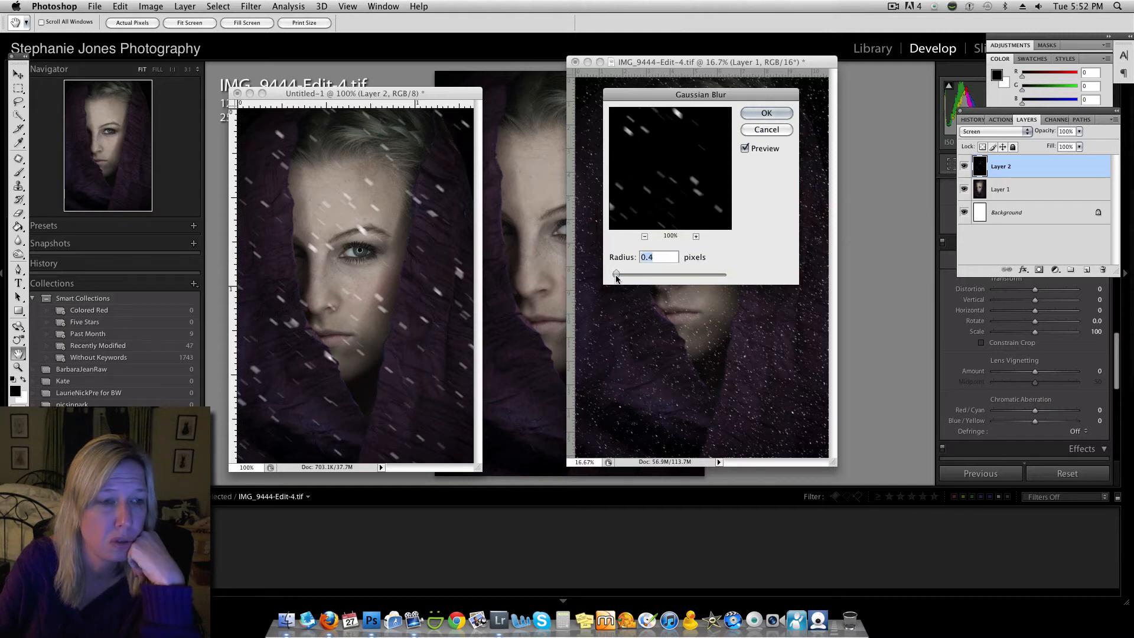
left_click_drag(616, 279, 594, 281)
left_click(753, 131)
key("v")
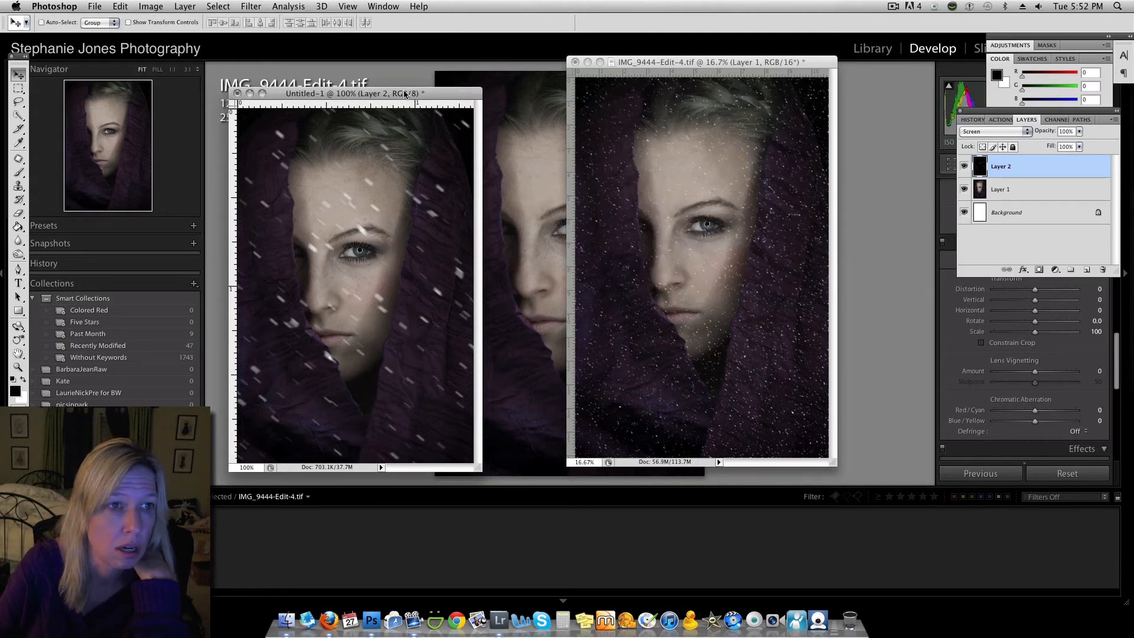
Lower the opacity of the snow layer in the small portrait document to 58%.
left_click_drag(404, 96, 398, 93)
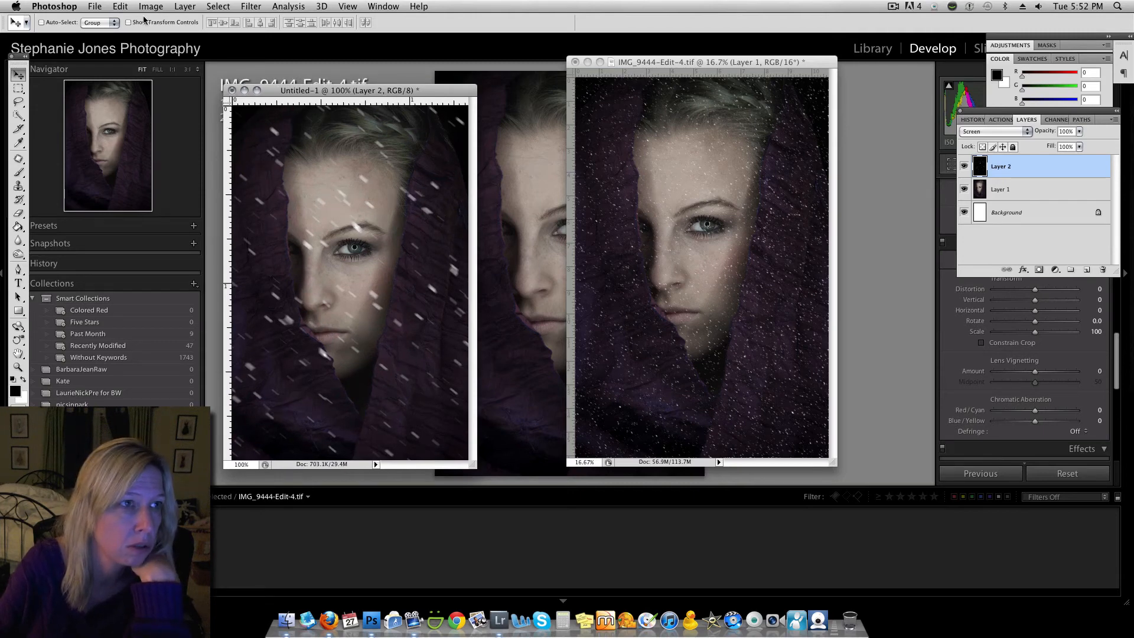
left_click(1079, 132)
left_click_drag(1080, 143, 1072, 145)
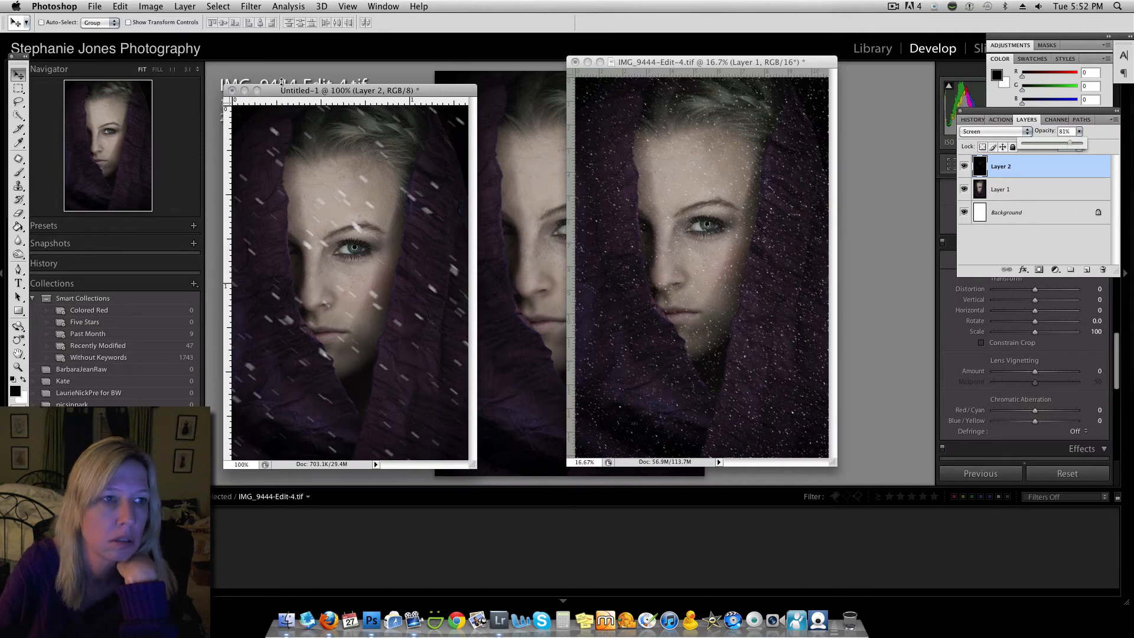
left_click(346, 91)
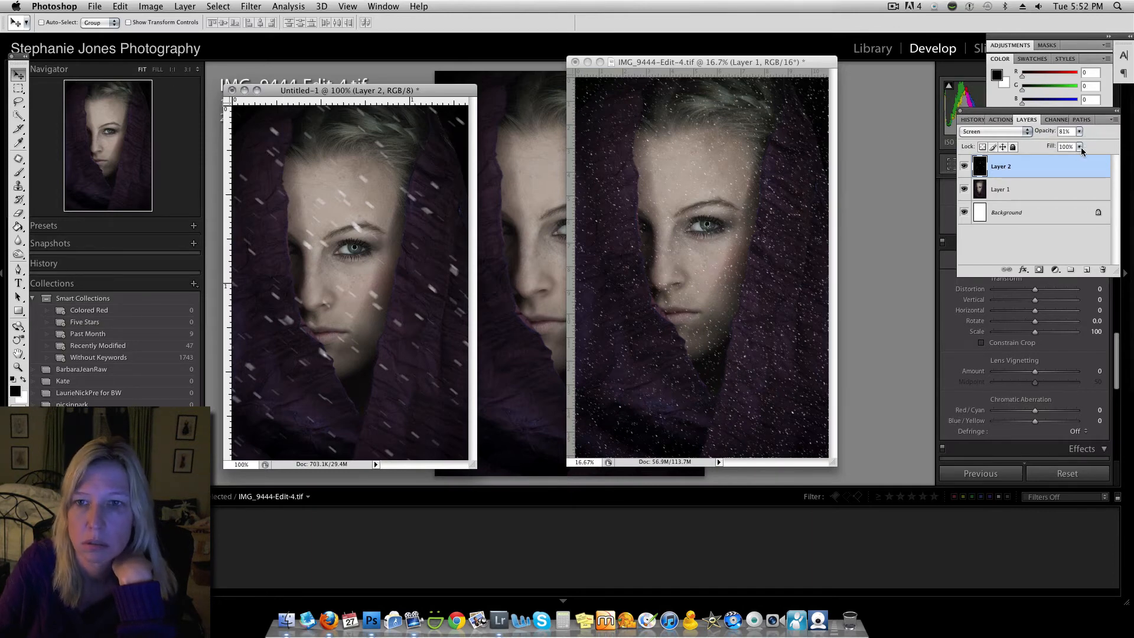
left_click(1078, 131)
left_click_drag(1082, 144, 1063, 149)
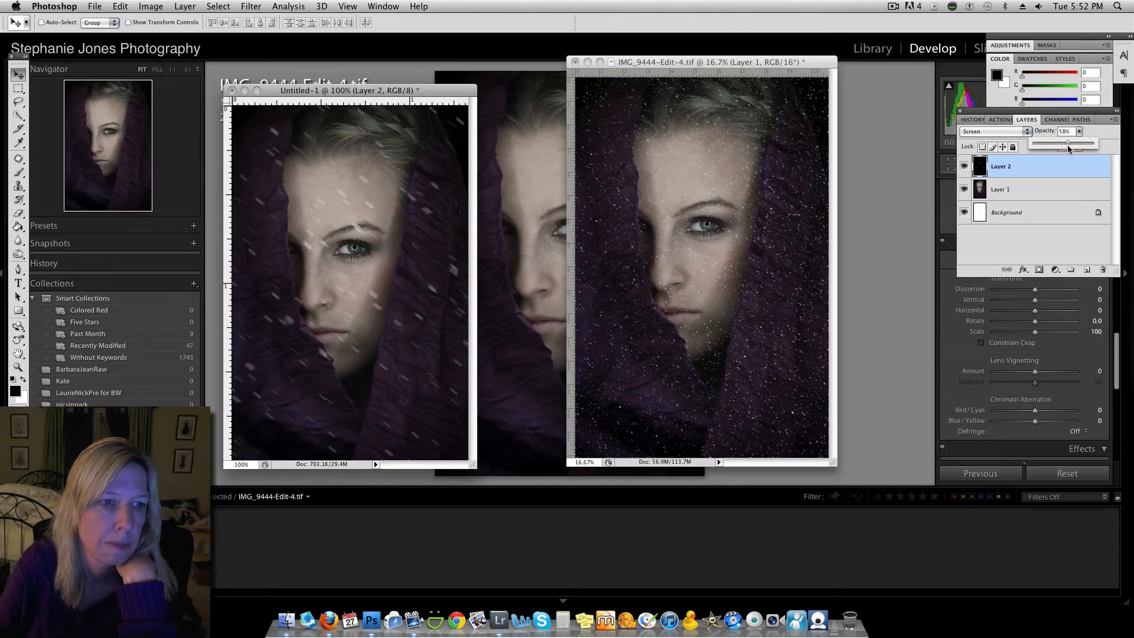
left_click_drag(464, 90, 457, 86)
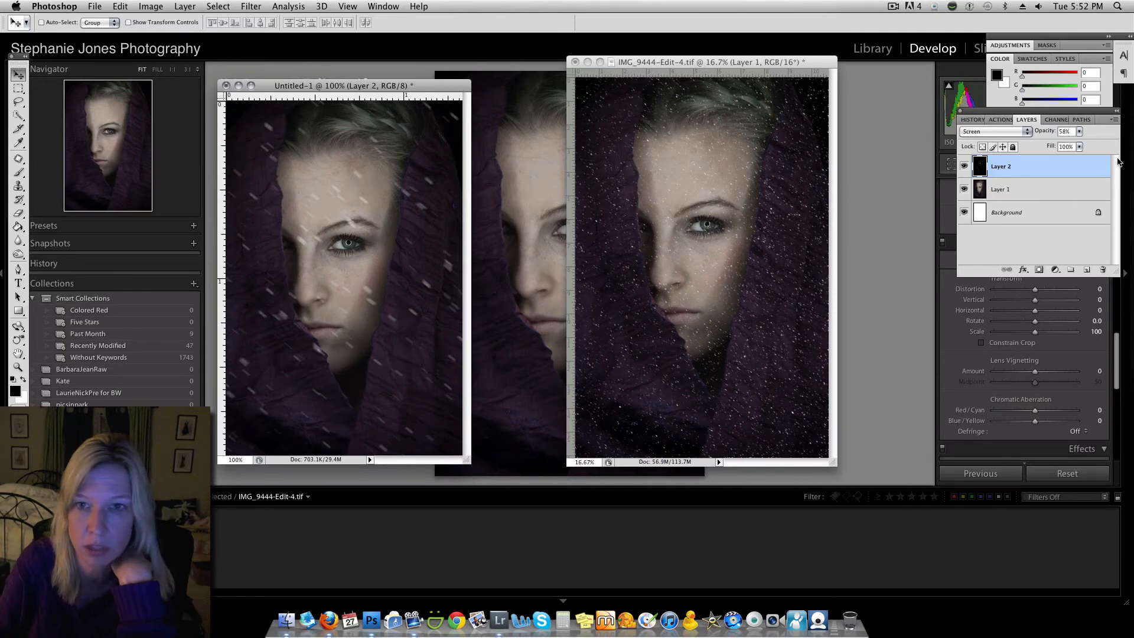
Copy the snow layer from IMG_9444-Edit-4.tif into the small document a second time, accepting the different bit depth.
left_click(704, 69)
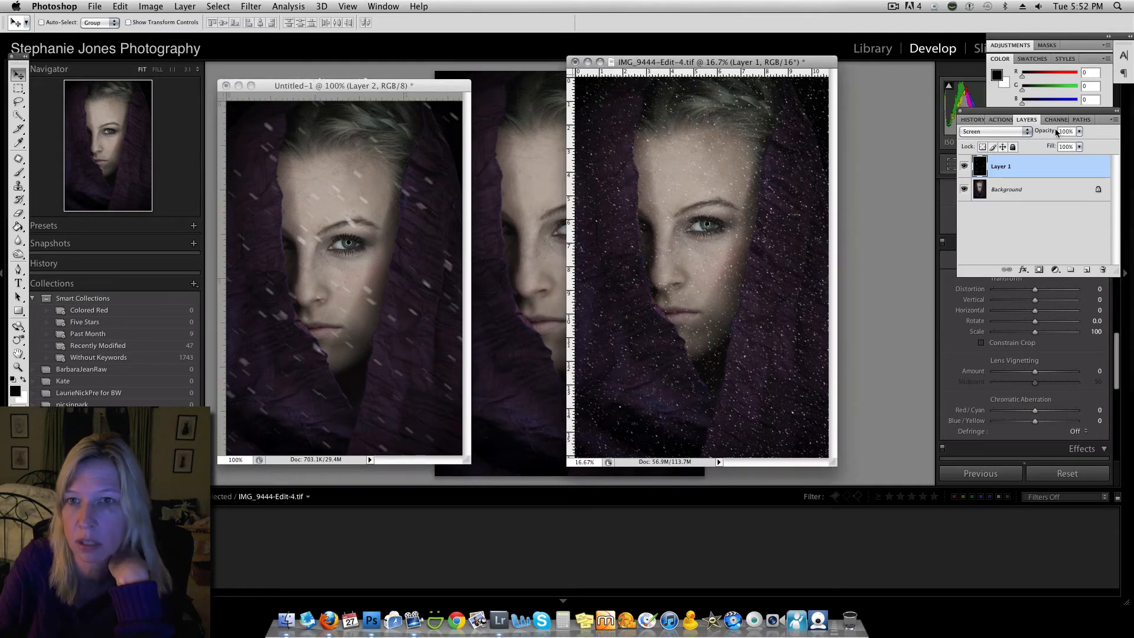
left_click_drag(1026, 170, 330, 199)
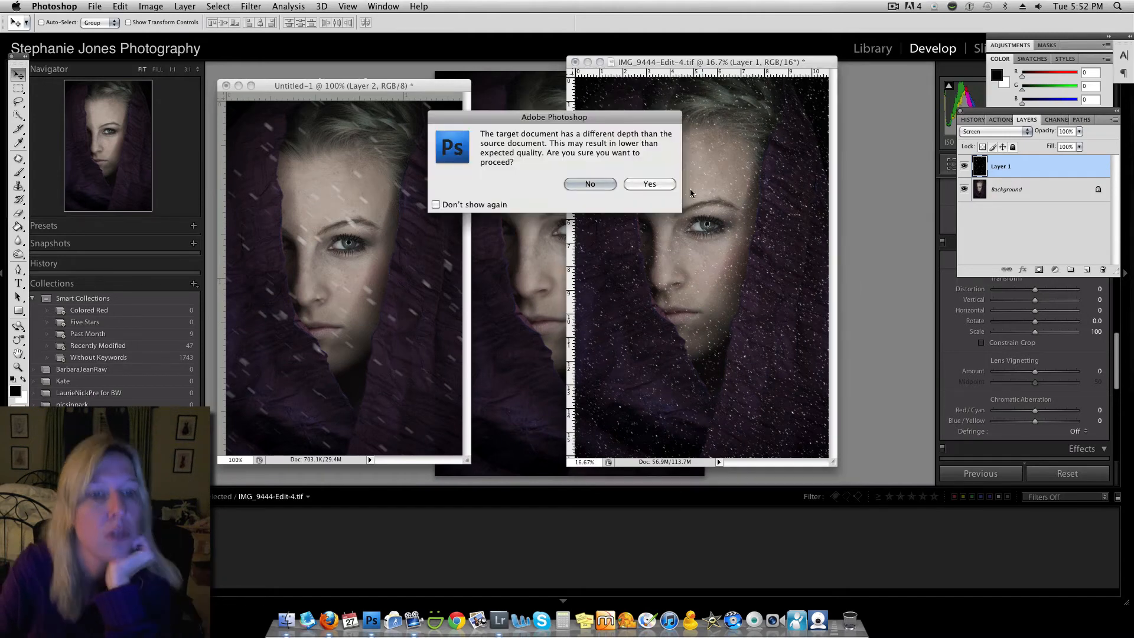
left_click(650, 184)
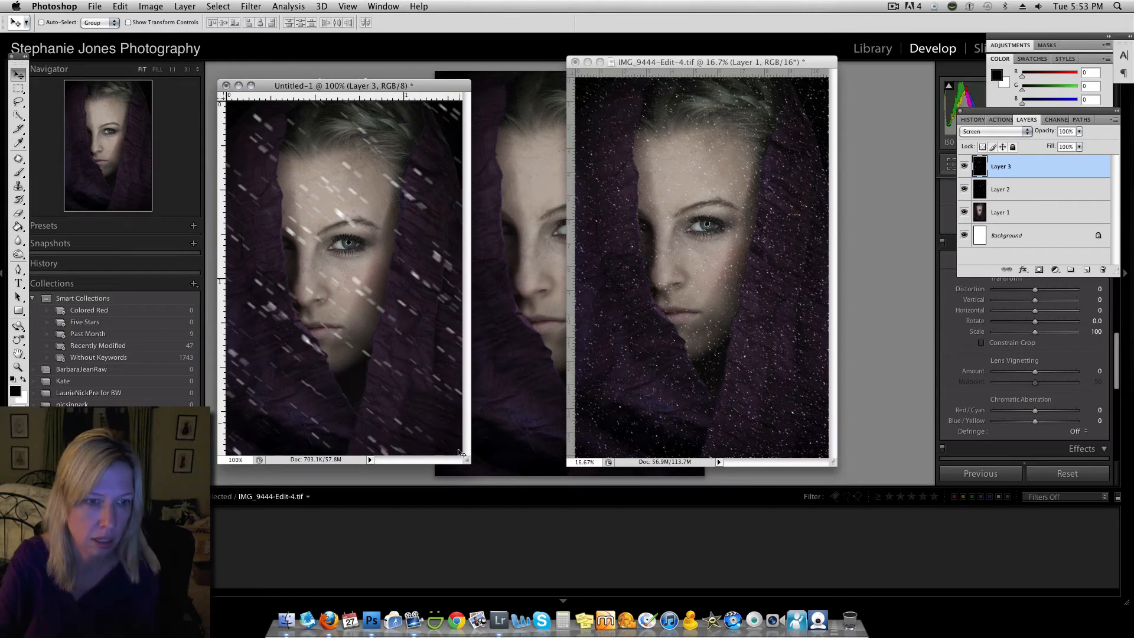
Enlarge the small document's window and shift the second snow layer until its upper-left corner lies just outside the canvas.
left_click_drag(464, 459, 596, 524)
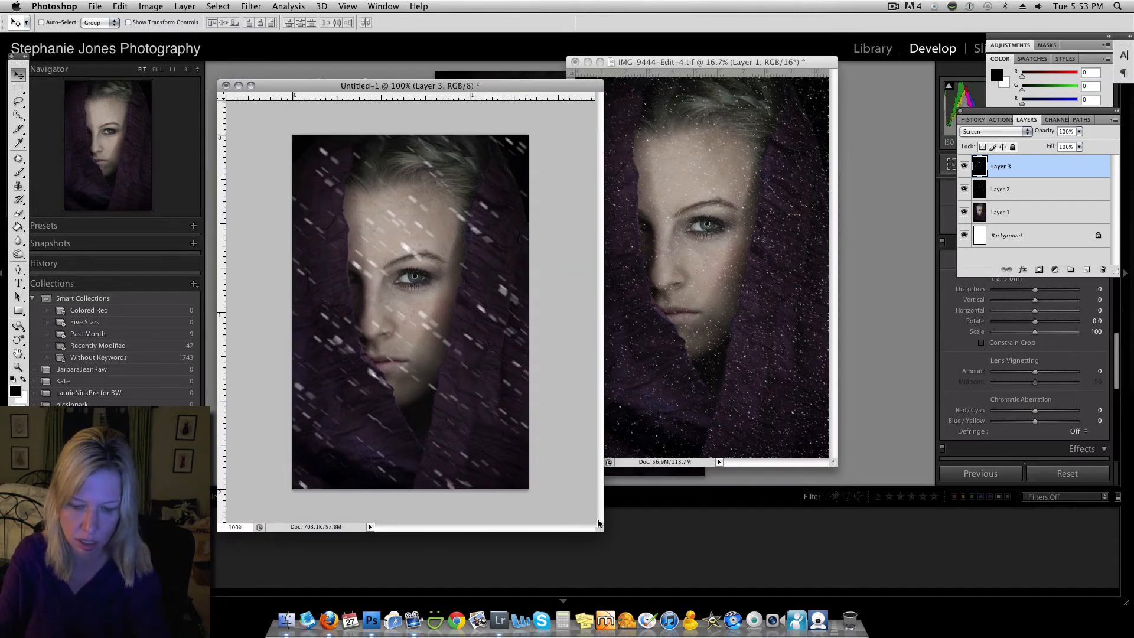
key("super+t")
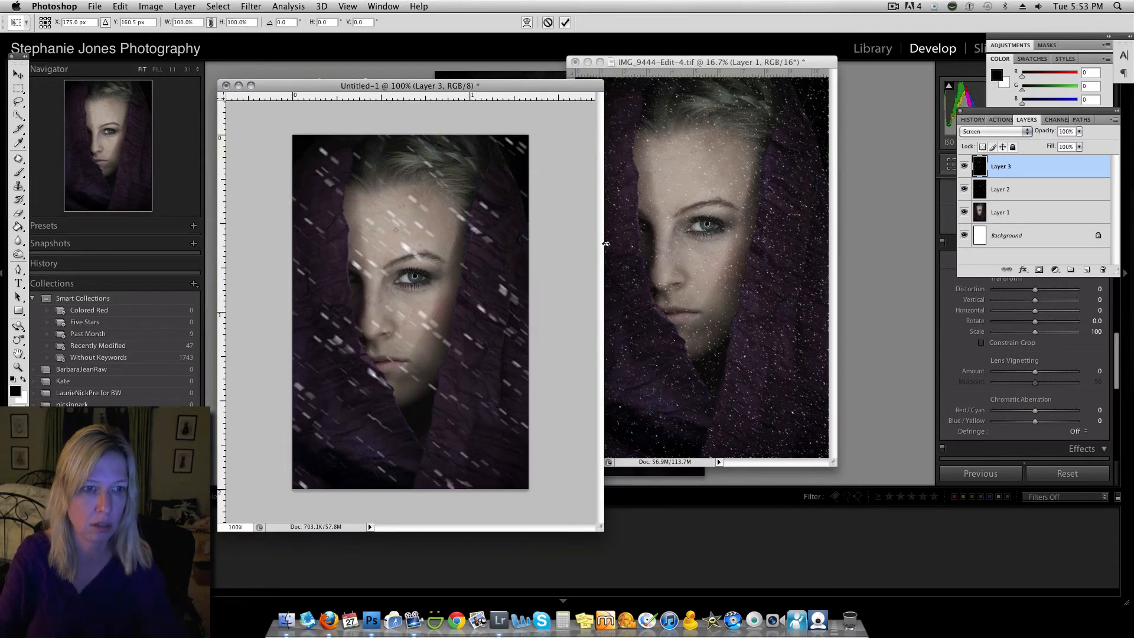
left_click_drag(363, 174, 561, 353)
left_click_drag(415, 182, 554, 321)
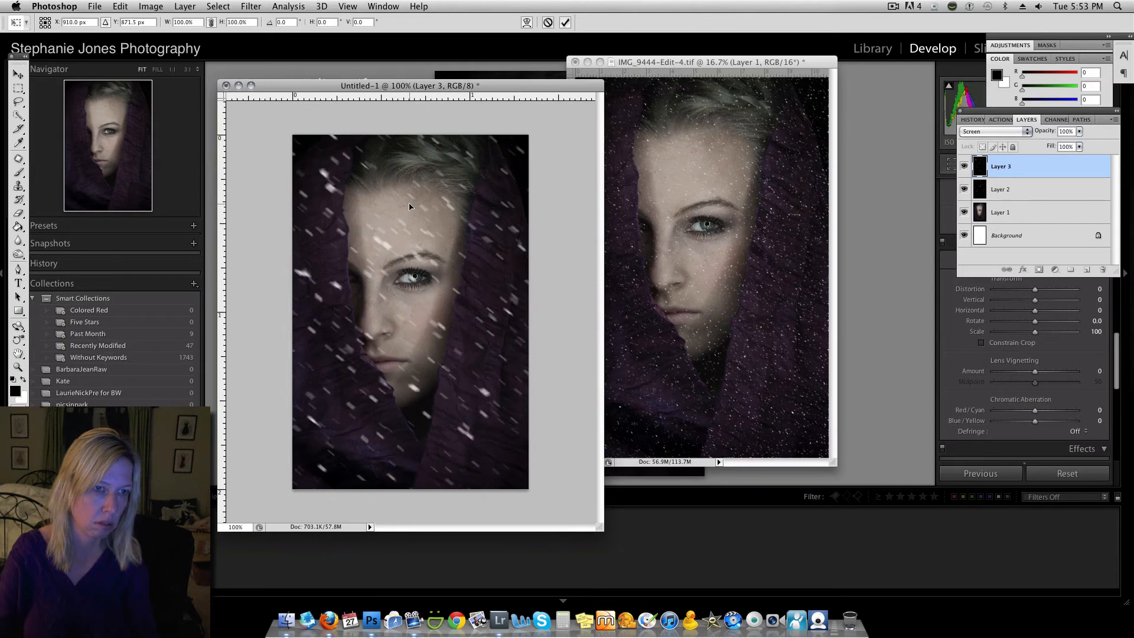
left_click_drag(468, 217, 476, 288)
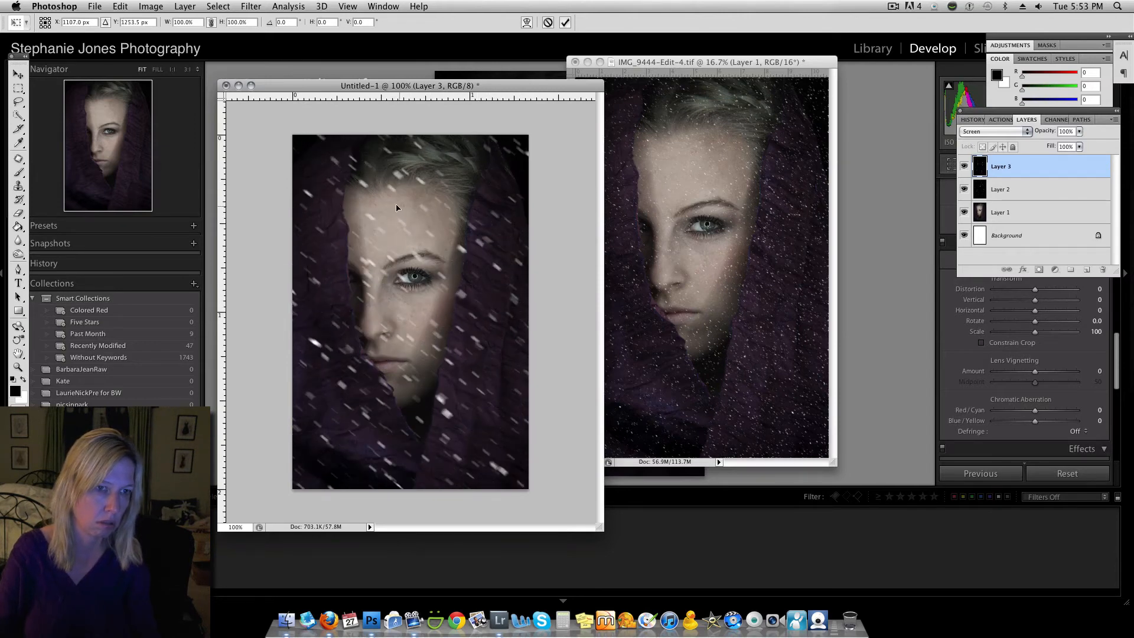
left_click_drag(418, 222, 534, 355)
double_click(335, 89)
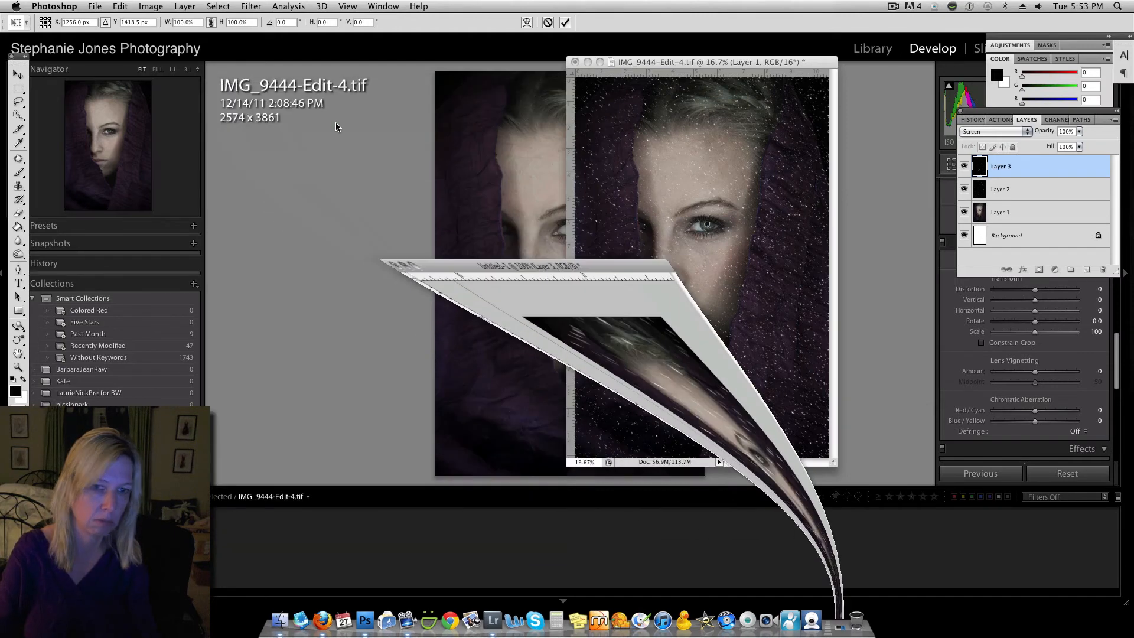
left_click(839, 619)
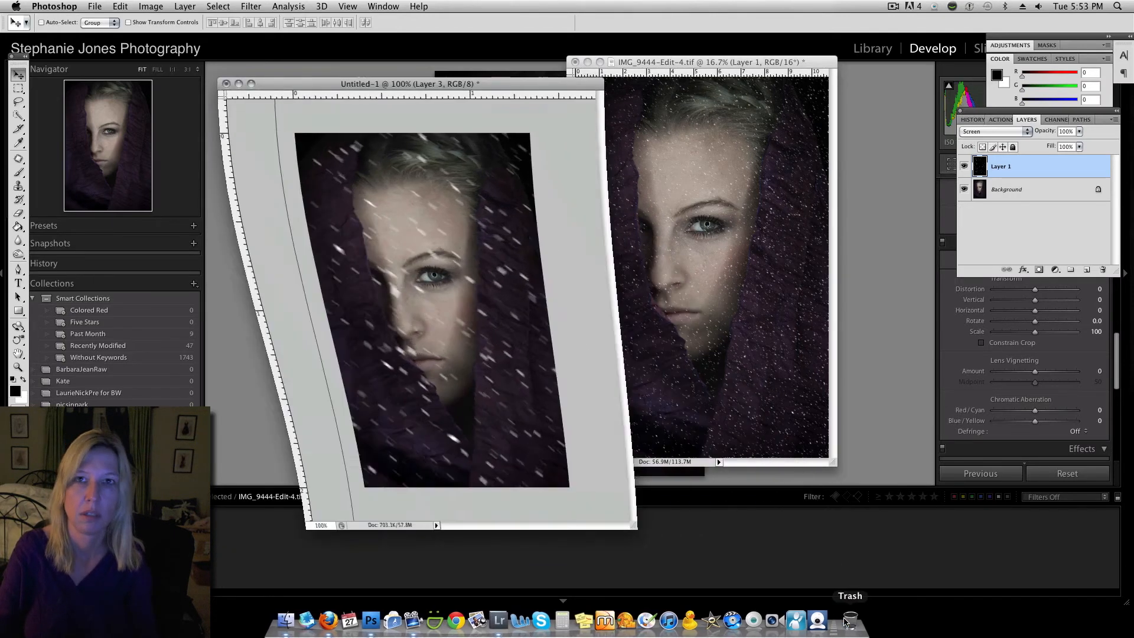
mouse_move(347, 147)
left_mouse_down()
mouse_move(380, 228)
mouse_move(342, 120)
left_mouse_up()
mouse_move(368, 170)
left_mouse_down()
mouse_move(356, 285)
mouse_move(349, 221)
mouse_move(378, 243)
mouse_move(361, 191)
mouse_move(390, 271)
mouse_move(437, 313)
left_mouse_up()
mouse_move(405, 276)
left_mouse_down()
mouse_move(268, 248)
mouse_move(374, 203)
mouse_move(460, 336)
mouse_move(361, 272)
mouse_move(323, 162)
left_mouse_up()
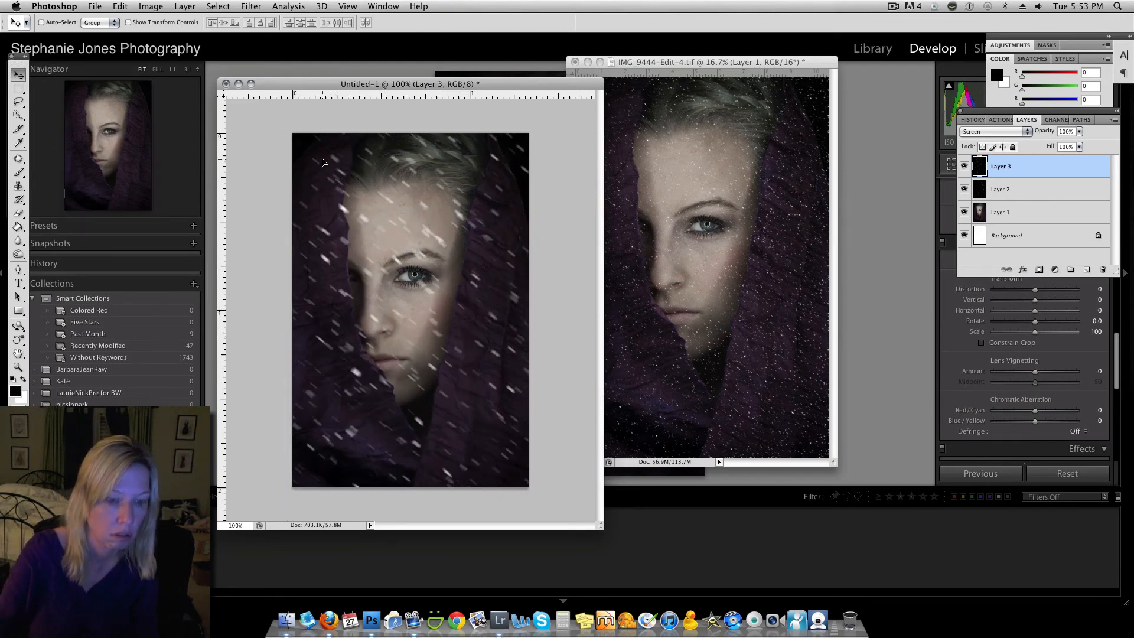
Free Transform the second snow layer: rotate it about 1.2°, scale it proportionally to about 95.6%, and move it back over the whole canvas.
key("super+t")
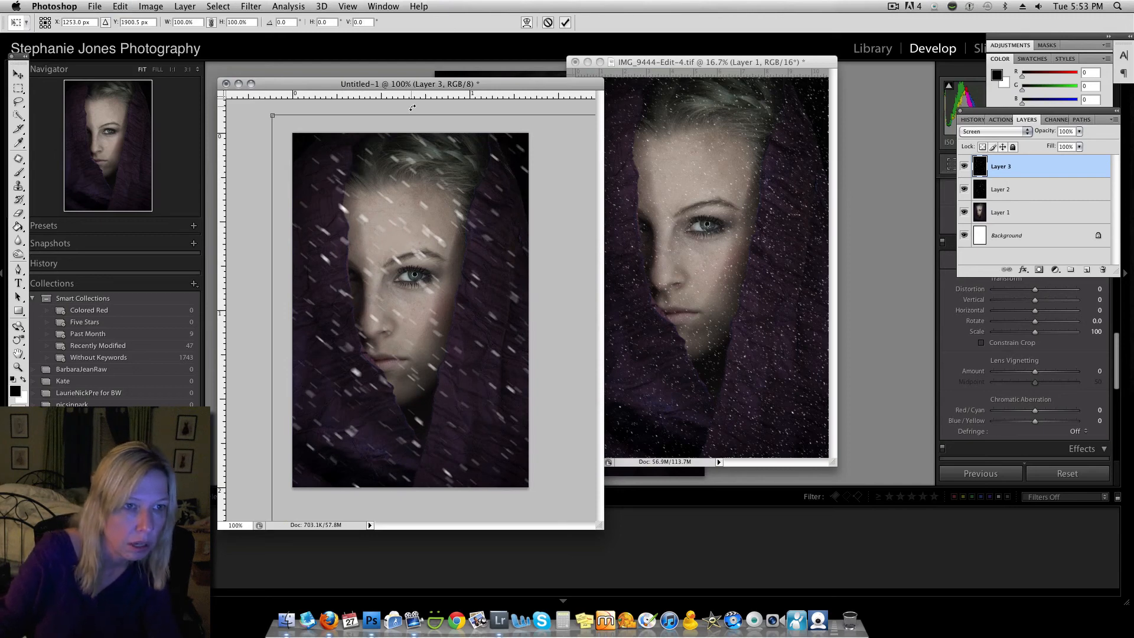
left_click_drag(412, 108, 422, 110)
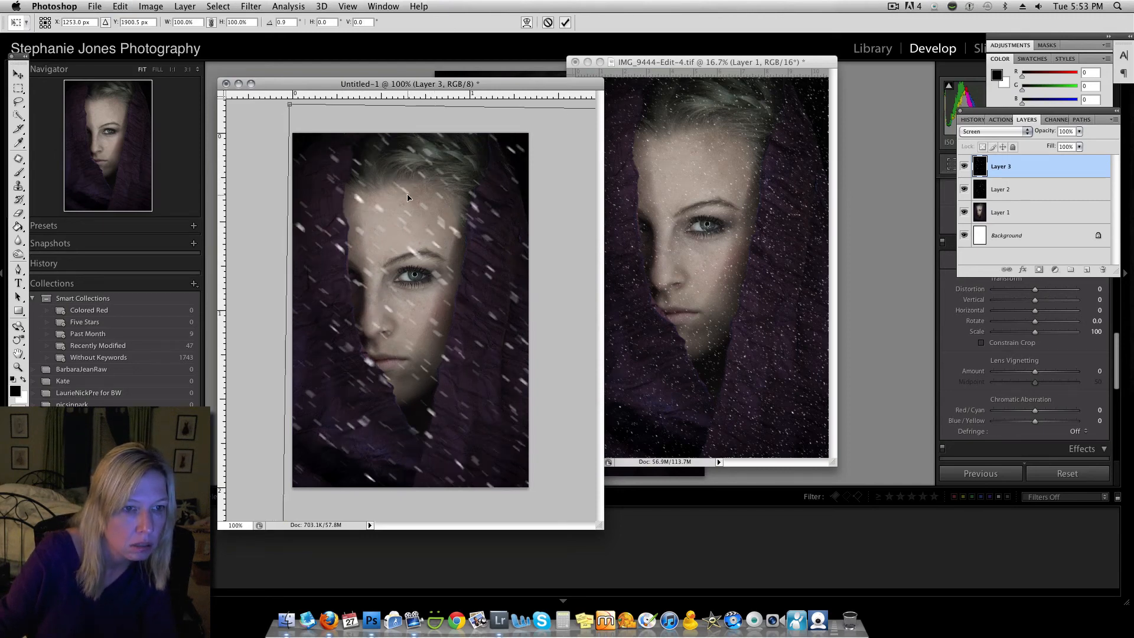
left_click_drag(381, 171, 350, 177)
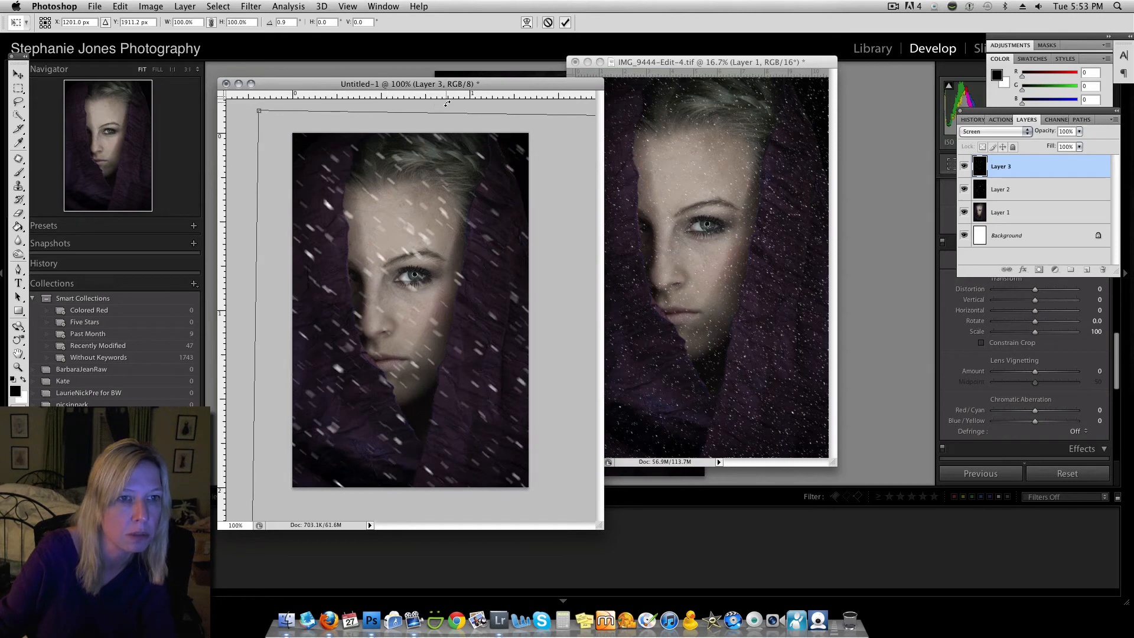
left_click_drag(447, 105, 456, 104)
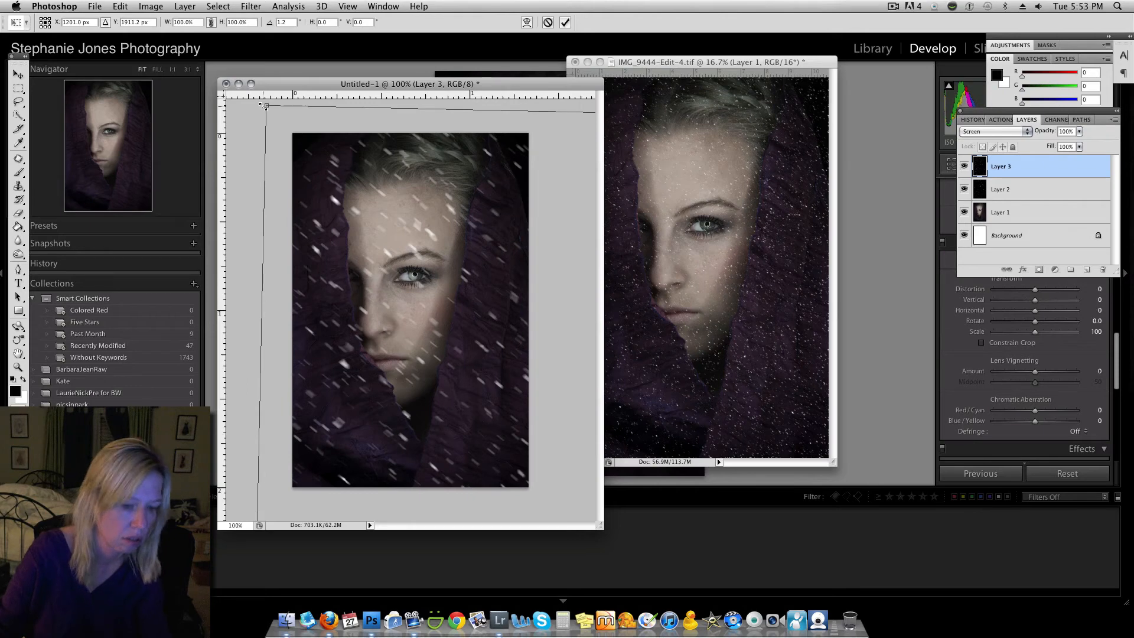
left_click_drag(266, 106, 350, 195)
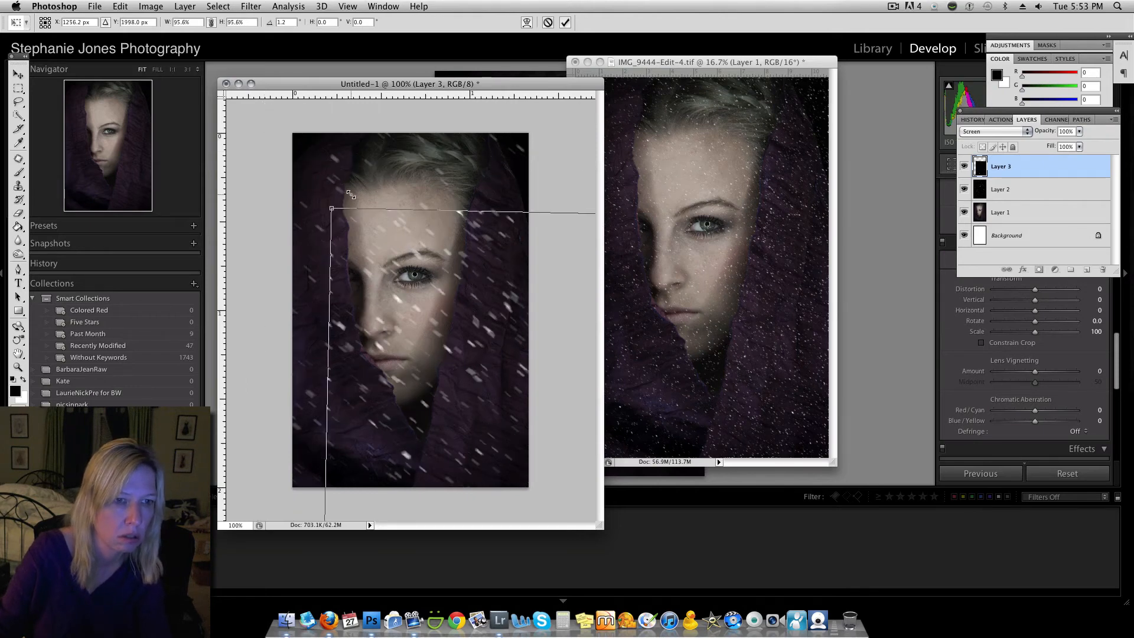
left_click_drag(374, 265, 320, 173)
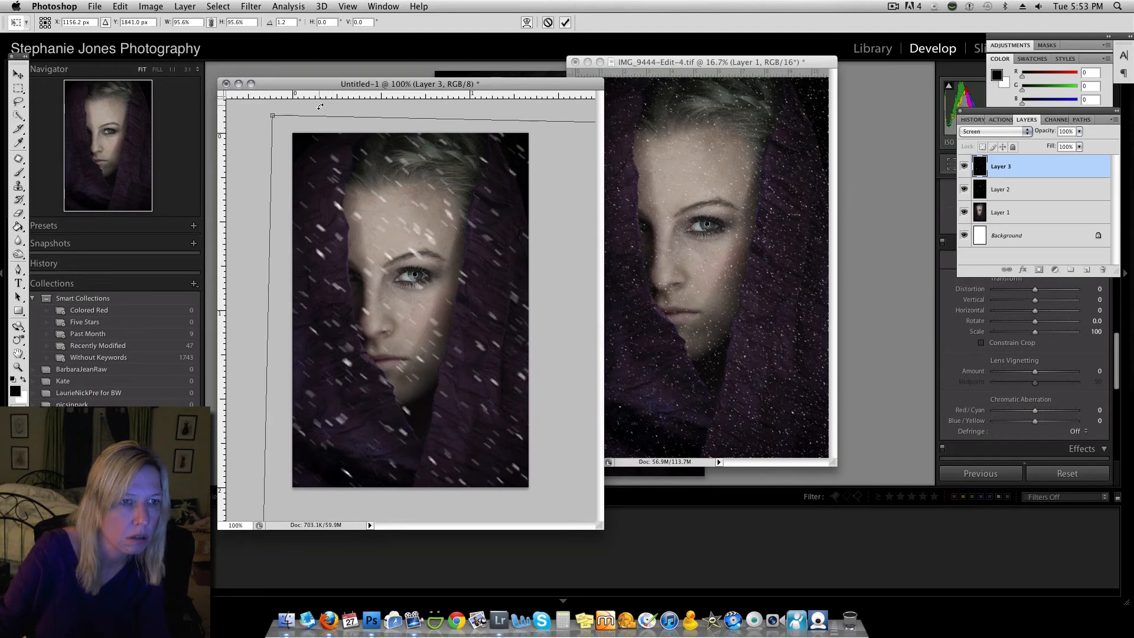
Rotate the second snow layer further to about 4.2°, shift it so it still covers the whole canvas, and commit the transform.
left_click_drag(321, 107, 343, 100)
left_click_drag(319, 274, 284, 278)
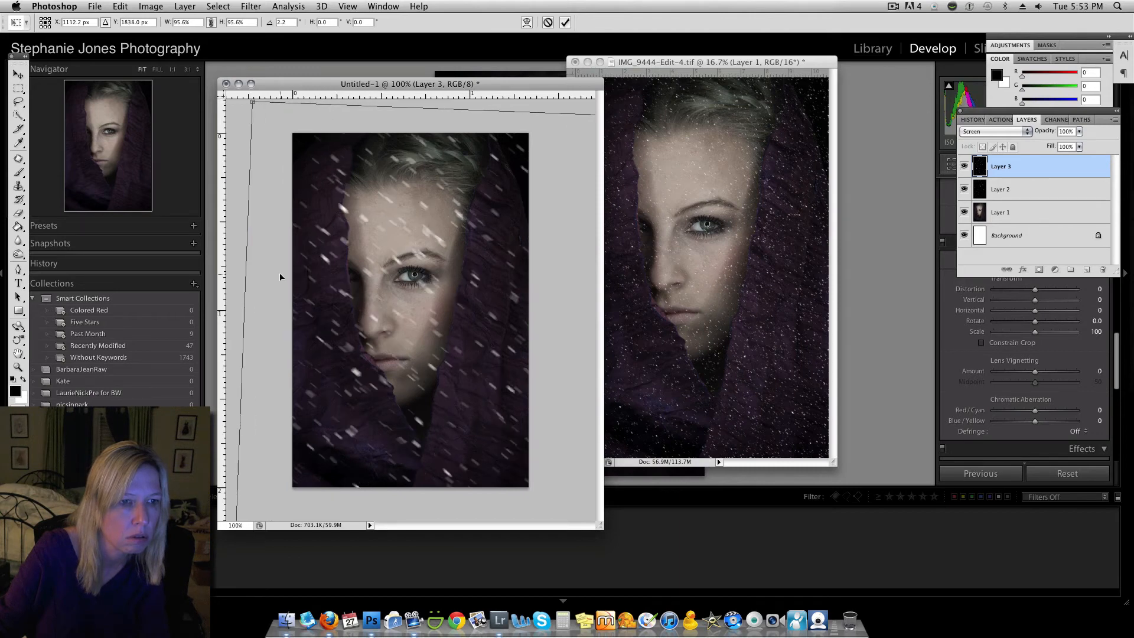
left_click_drag(385, 308, 361, 351)
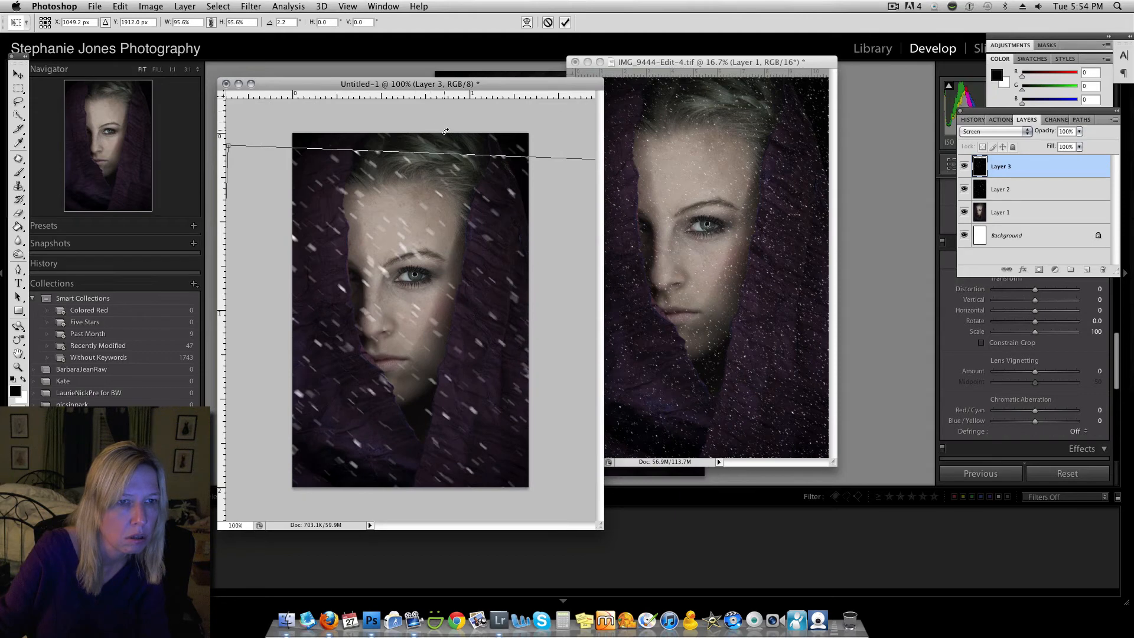
left_click_drag(445, 114, 487, 124)
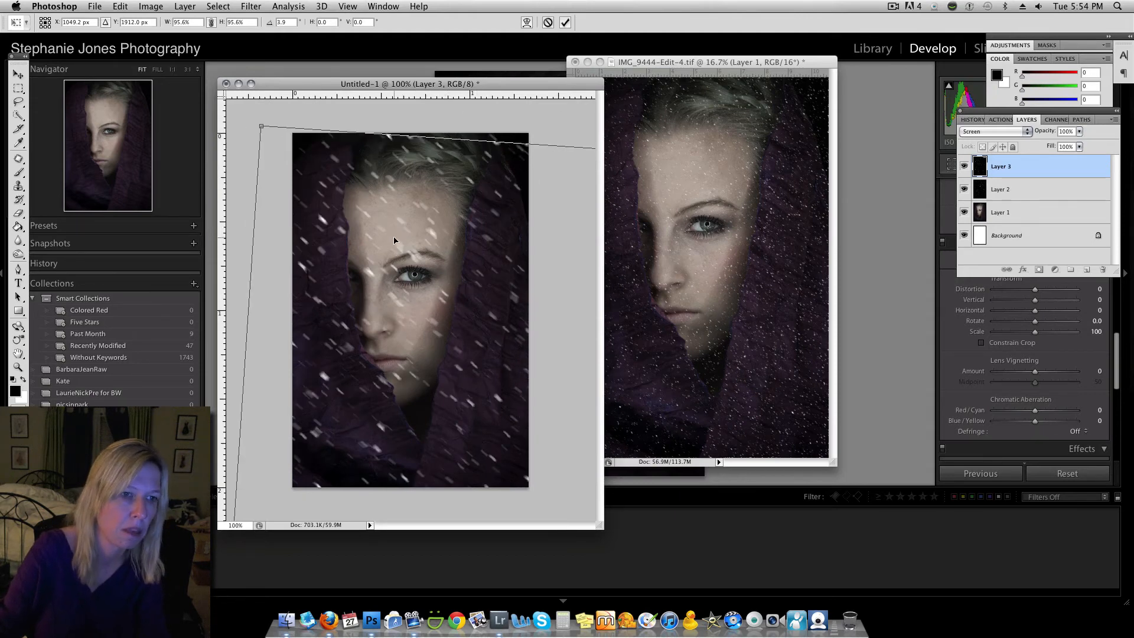
left_click_drag(395, 235, 391, 223)
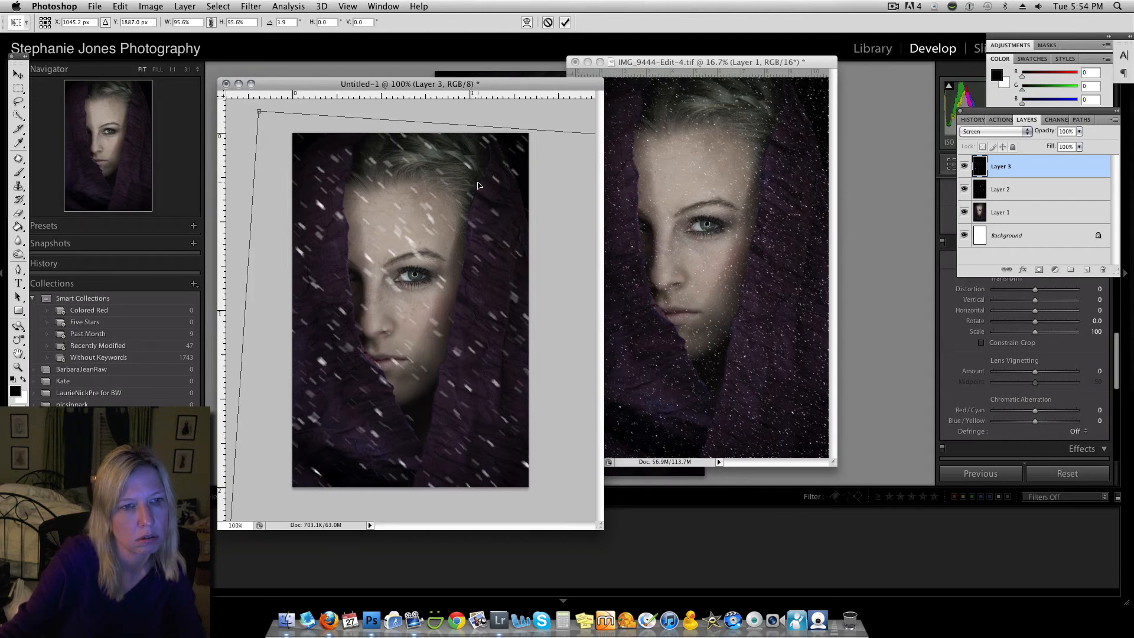
left_click_drag(520, 121, 526, 116)
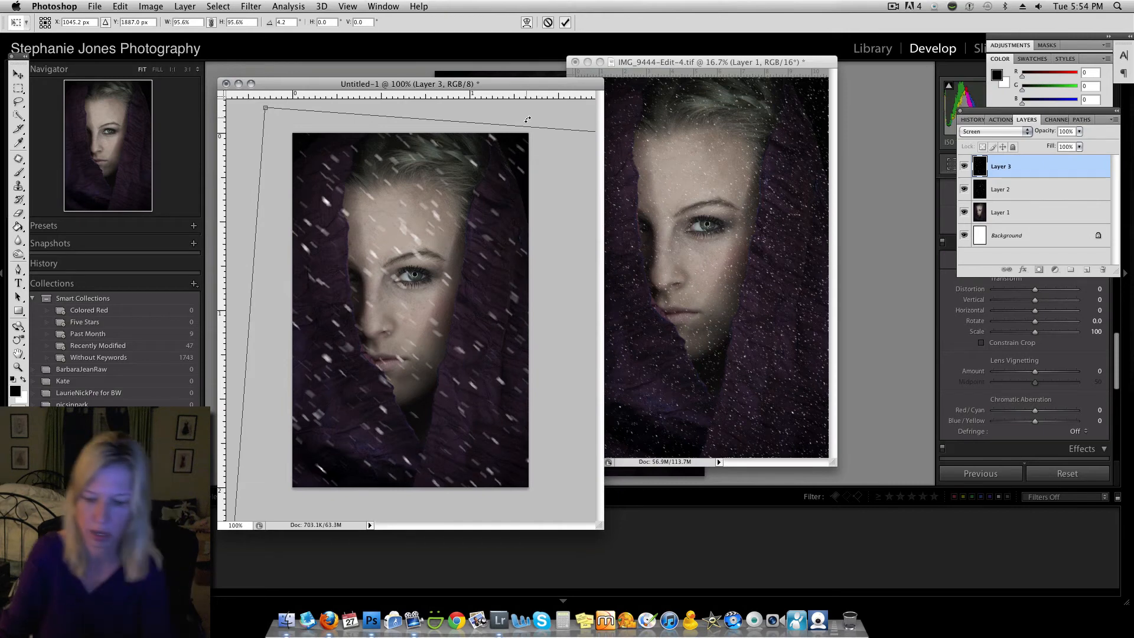
key("Return")
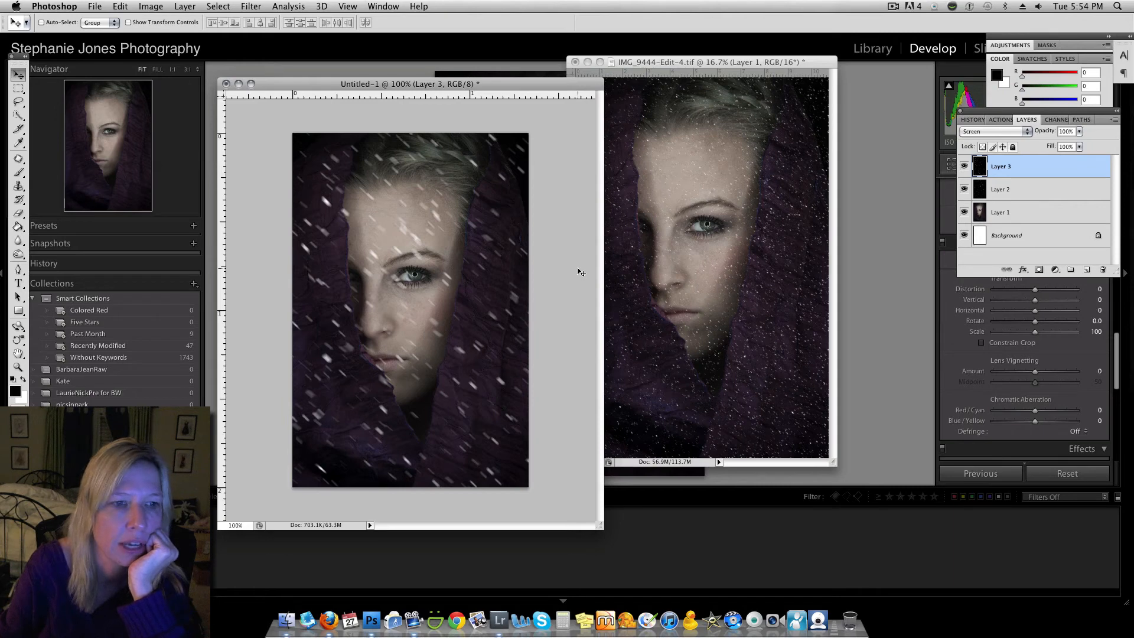
Copy the snow layer from IMG_9444-Edit-4.tif into the small document a third time, accepting the different bit depth.
left_click_drag(635, 62, 679, 62)
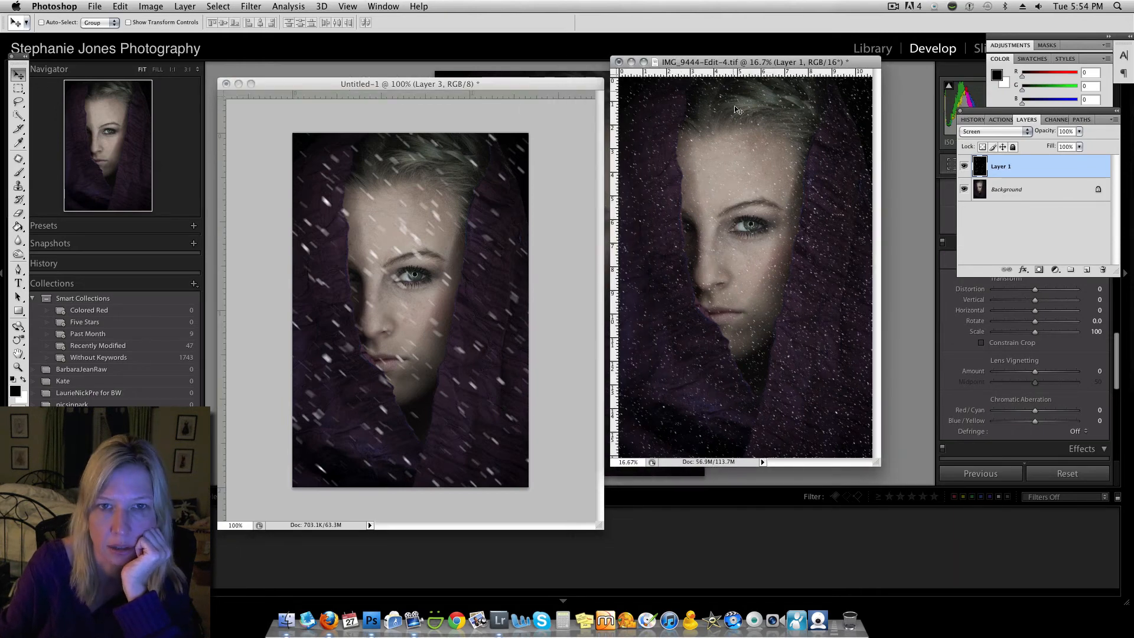
left_click_drag(741, 146, 437, 214)
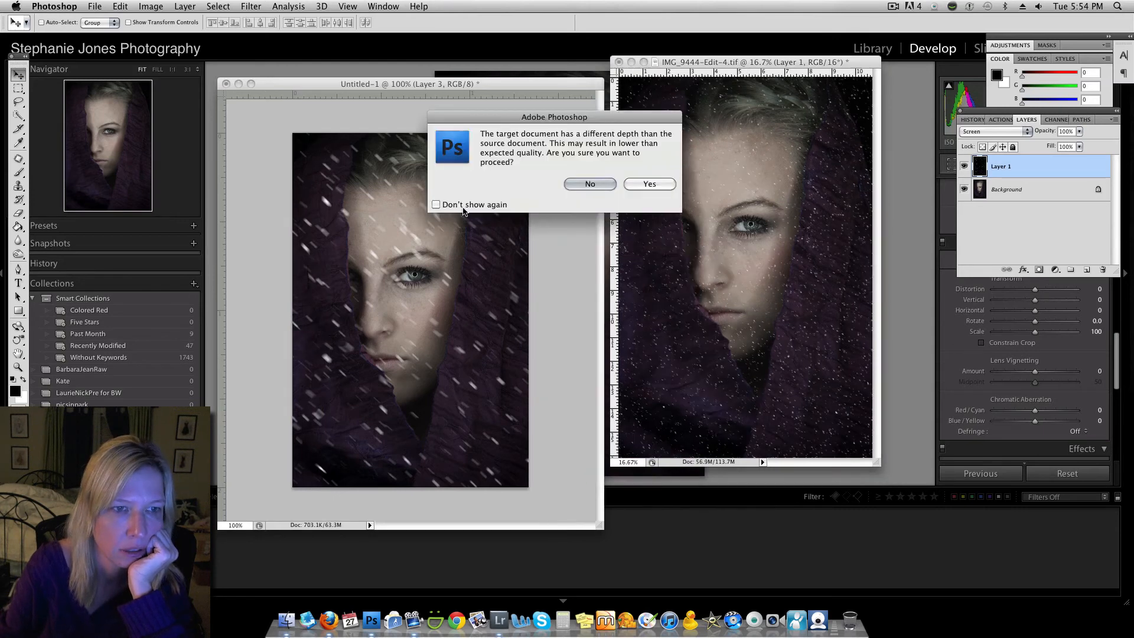
left_click(652, 183)
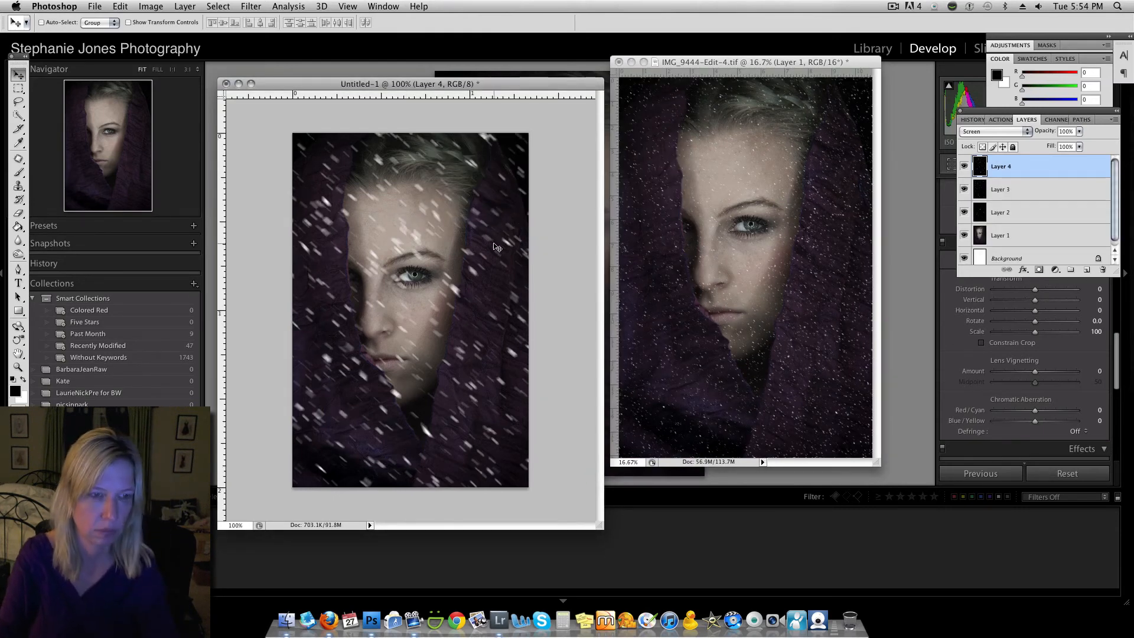
Free Transform the third snow layer: scale it proportionally to about 79.4% and move it back over the whole canvas.
key("super+t")
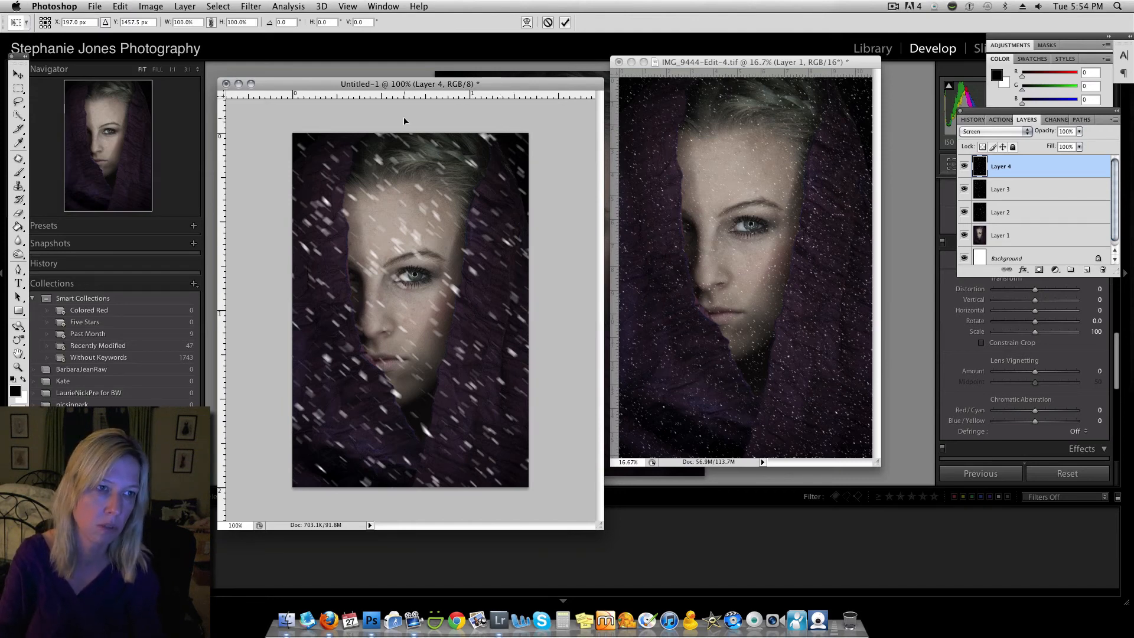
left_click_drag(403, 121, 322, 163)
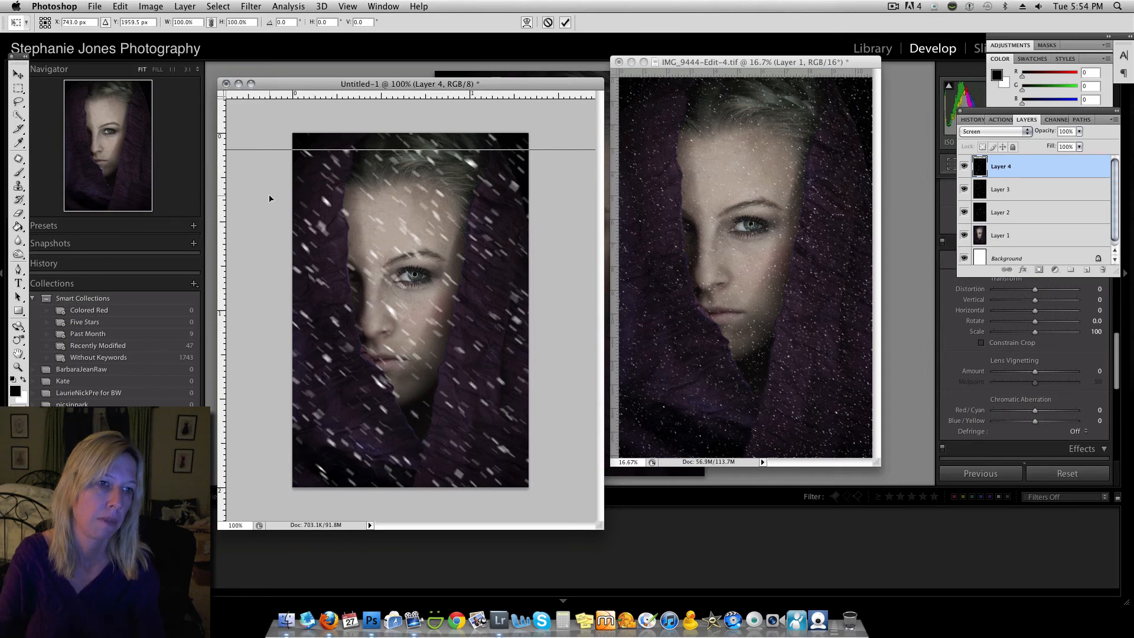
left_click_drag(269, 198, 474, 217)
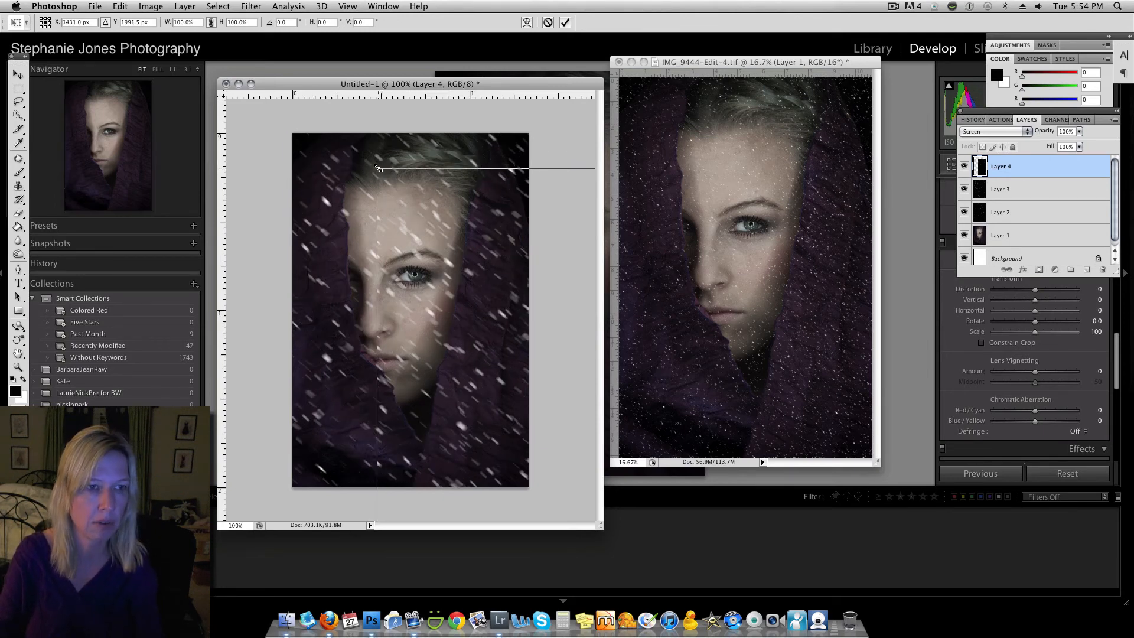
left_click_drag(377, 168, 483, 398)
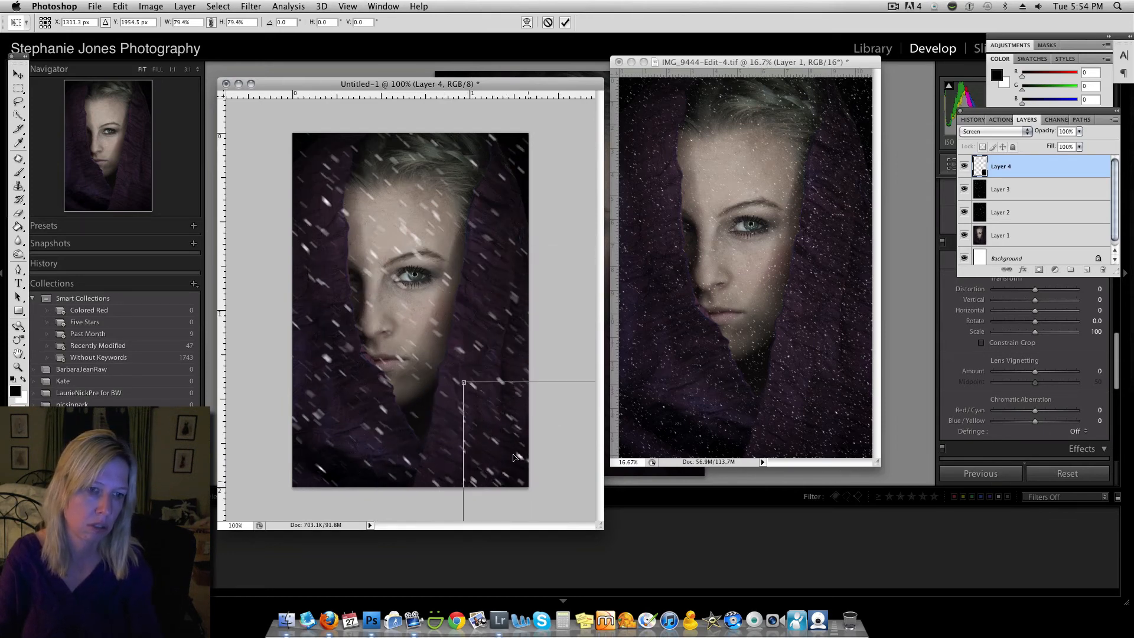
left_click_drag(514, 457, 338, 229)
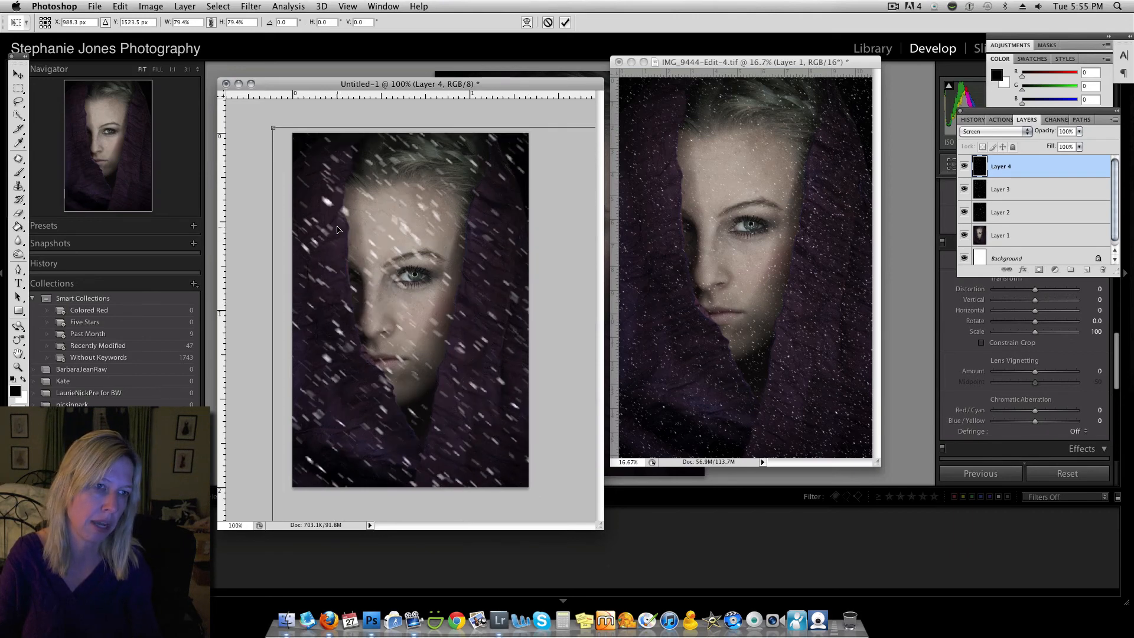
Shrink the third snow layer proportionally to about 42.5%, rotate it about 0.3°, and reposition it to cover the whole canvas.
left_click_drag(275, 124, 396, 274)
left_click_drag(418, 353, 315, 176)
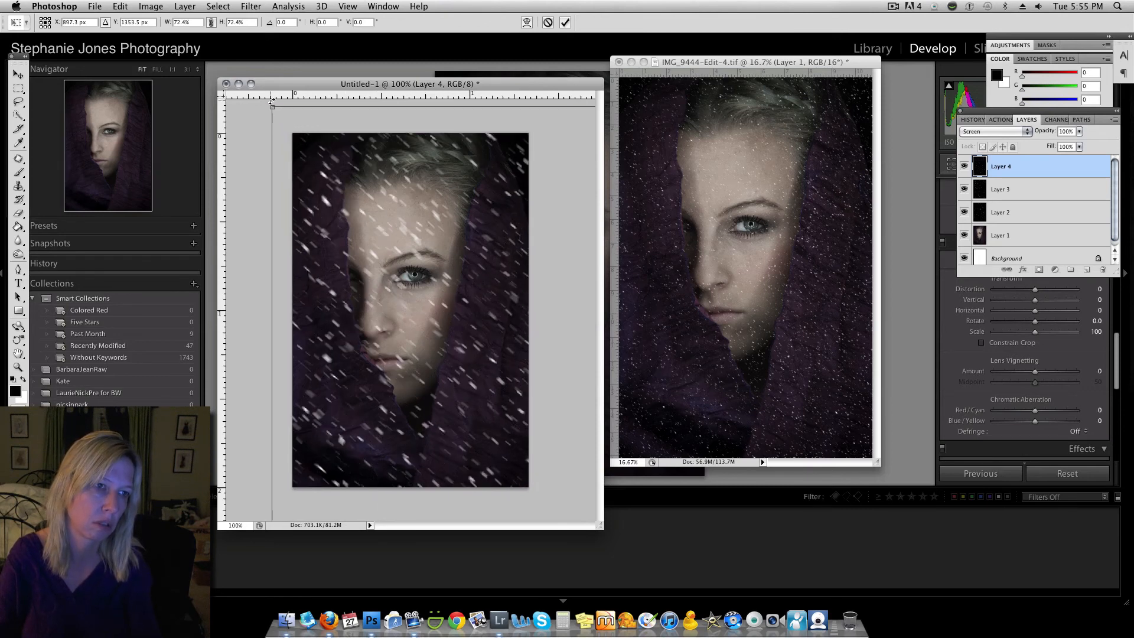
left_click_drag(281, 118, 400, 296)
left_click_drag(424, 352, 318, 208)
left_click_drag(421, 107, 427, 112)
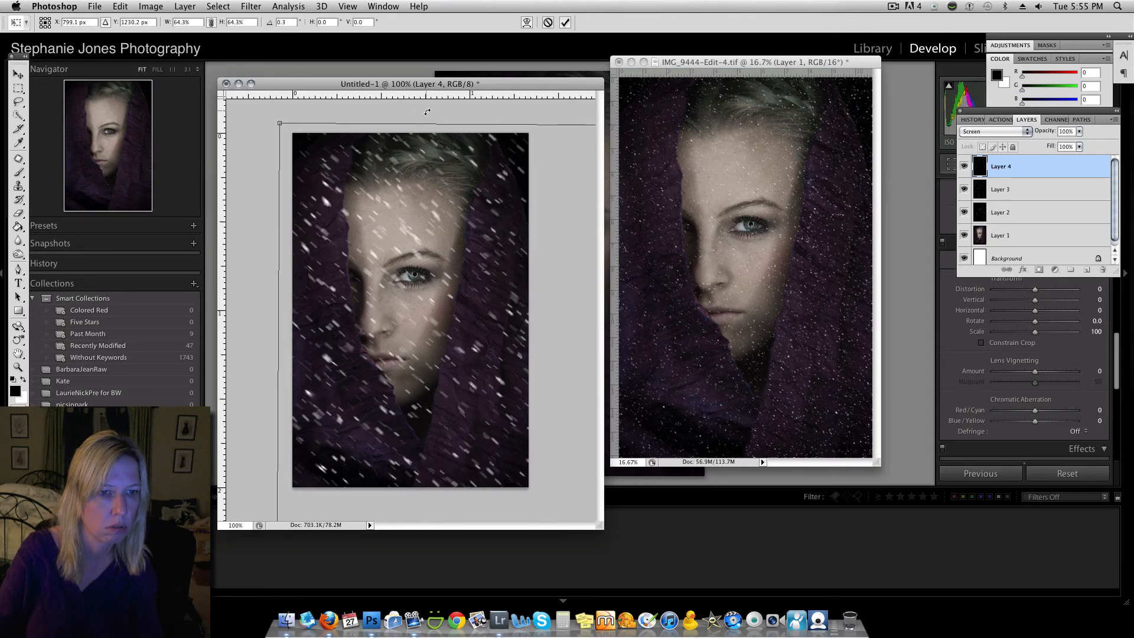
left_click_drag(288, 133, 328, 171)
left_click_drag(276, 128, 425, 351)
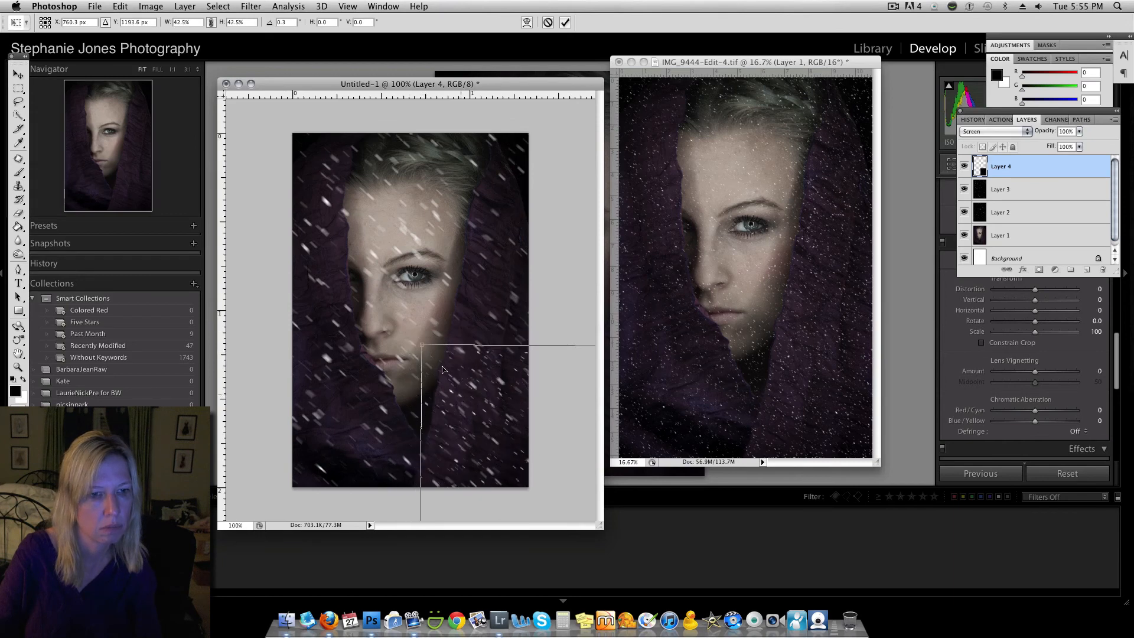
left_click_drag(458, 395, 308, 171)
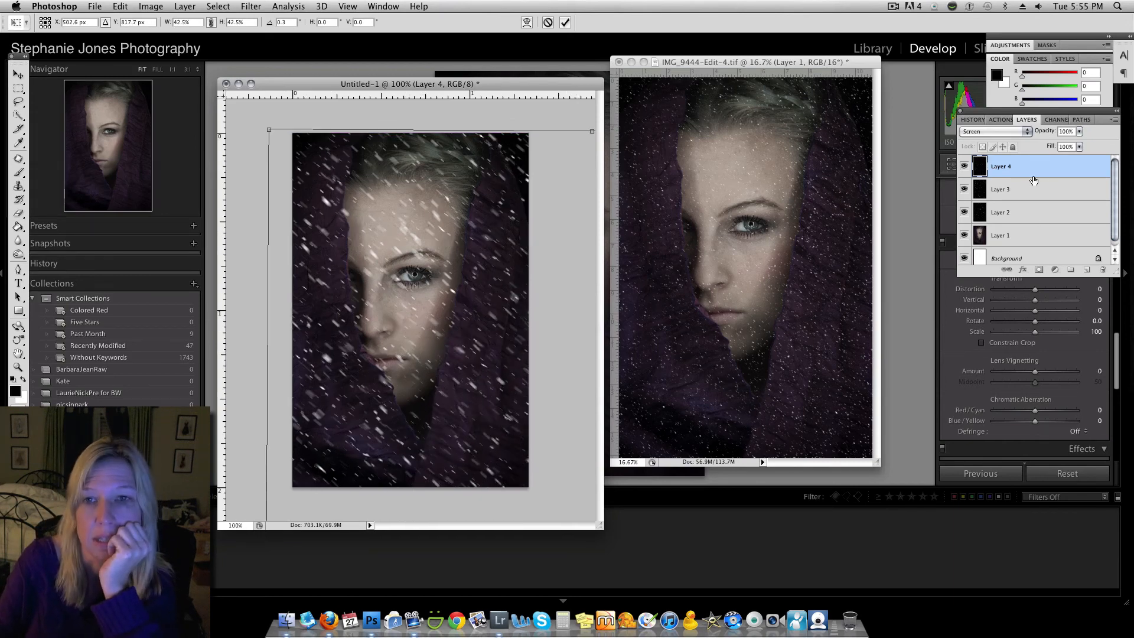
Lower the third snow layer's opacity to 13% and commit its transform.
left_click(1079, 131)
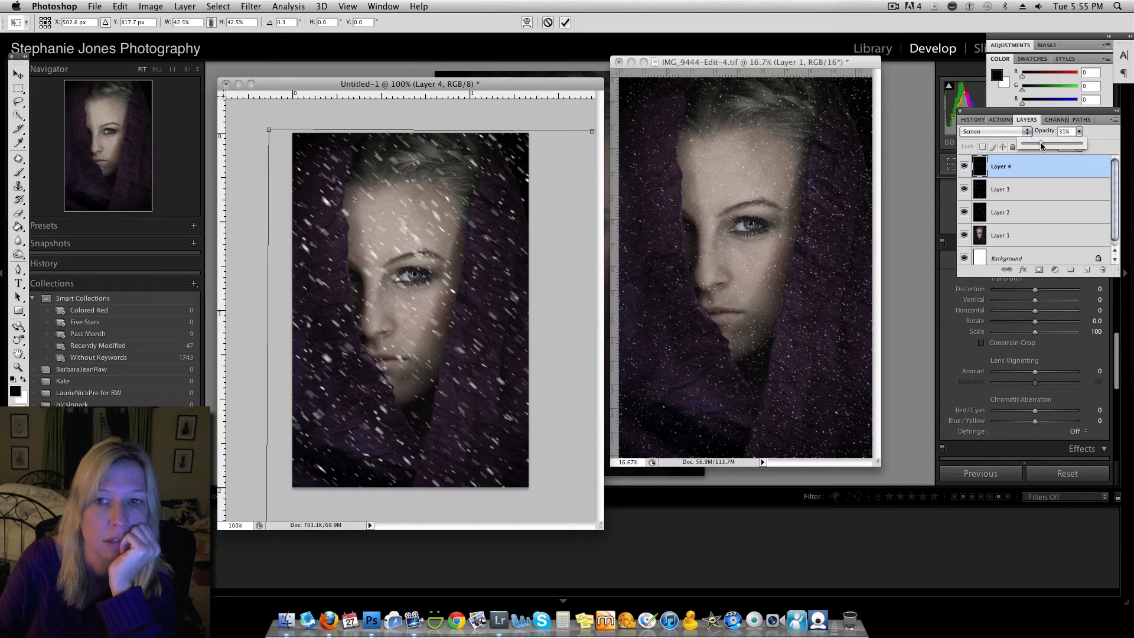
left_click_drag(1040, 142, 1039, 142)
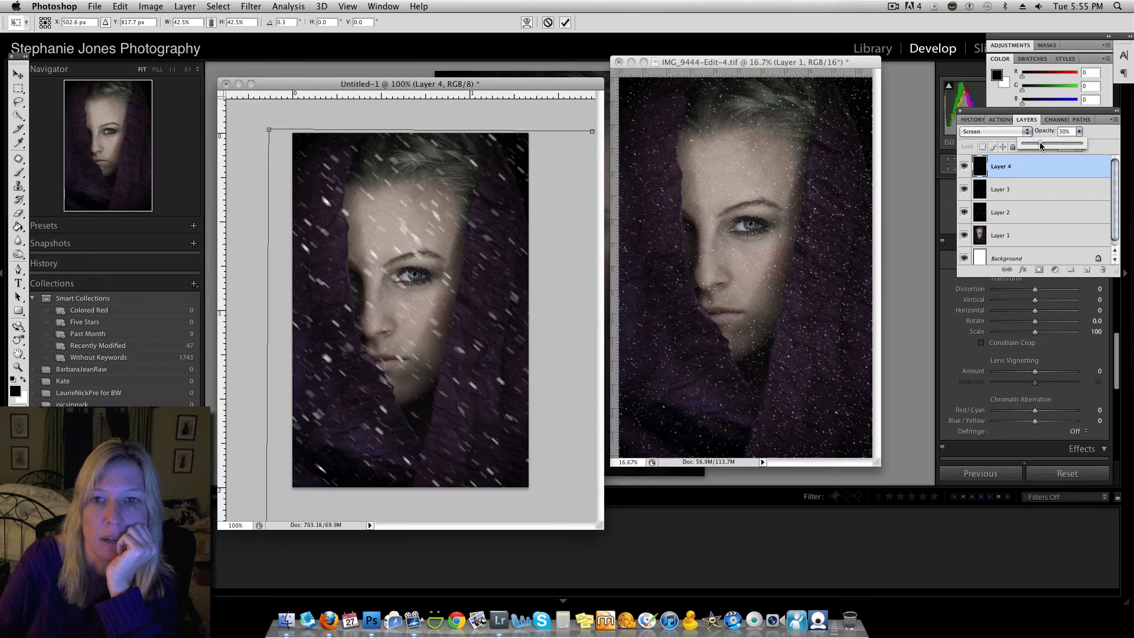
left_click_drag(1038, 142, 1082, 143)
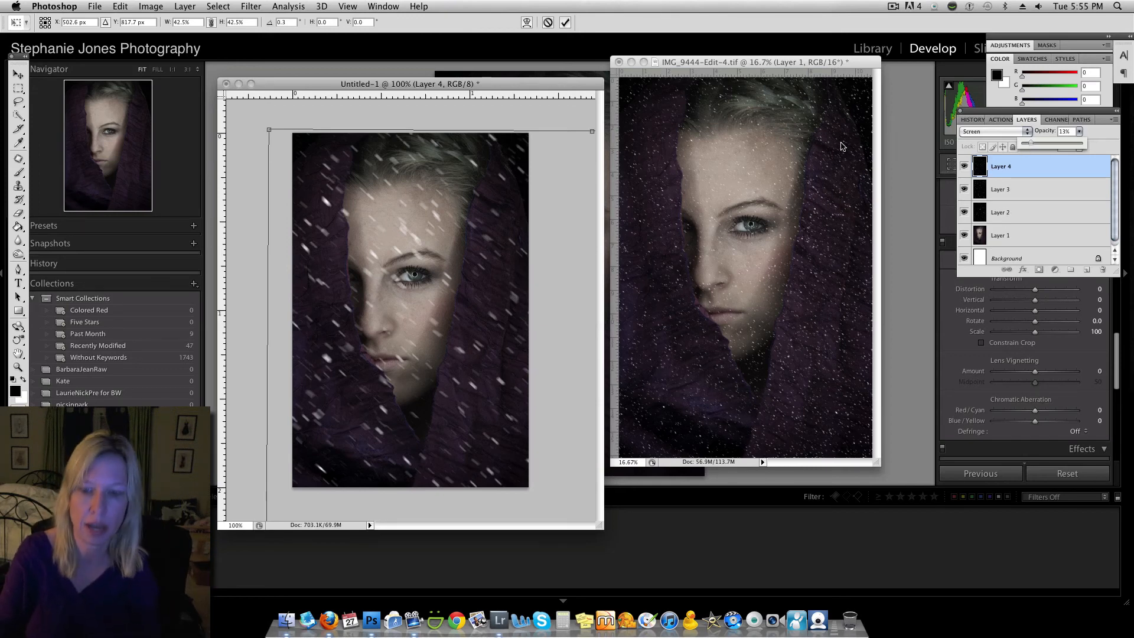
key("Return")
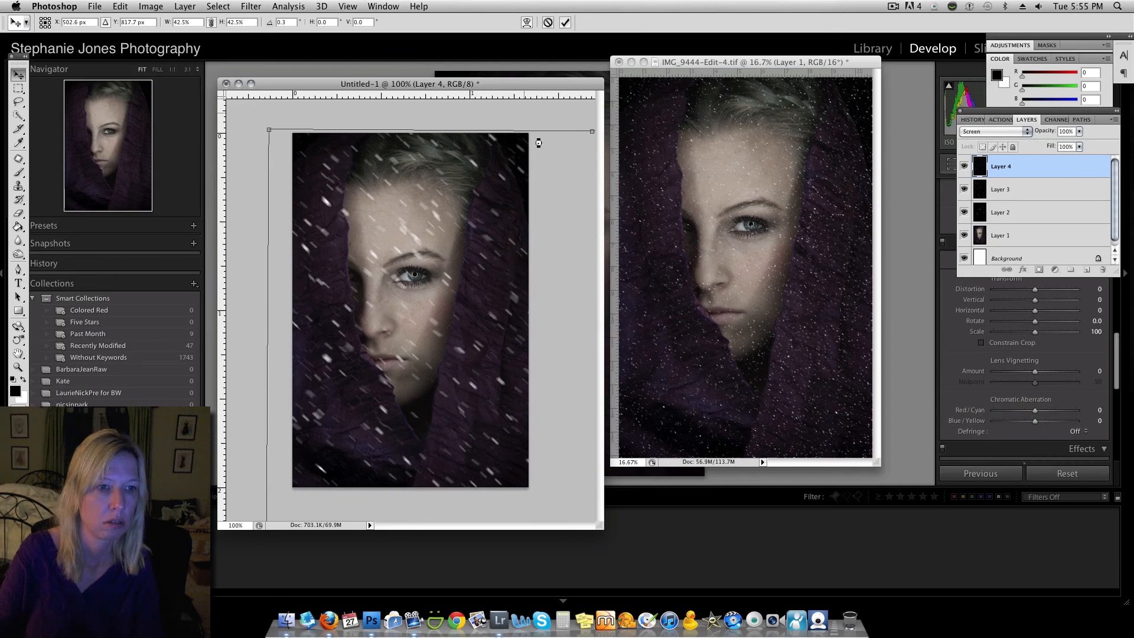
key("Return")
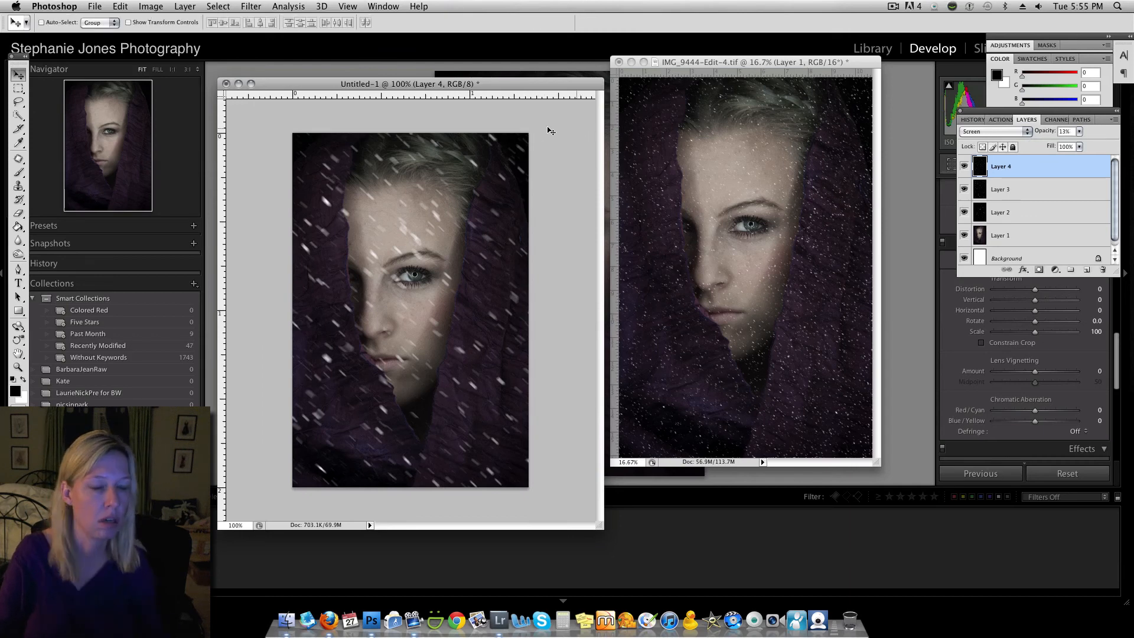
Save the small document to the Desktop as raw57snowcolor.psd in Photoshop format, with layers and maximized compatibility.
left_click(100, 6)
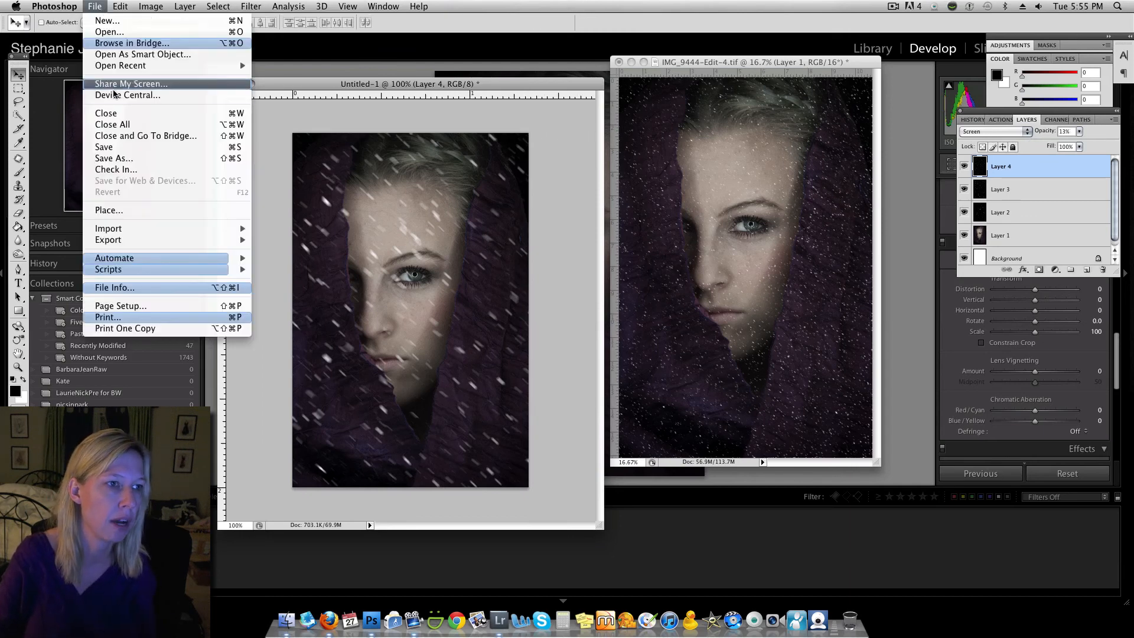
left_click(254, 171)
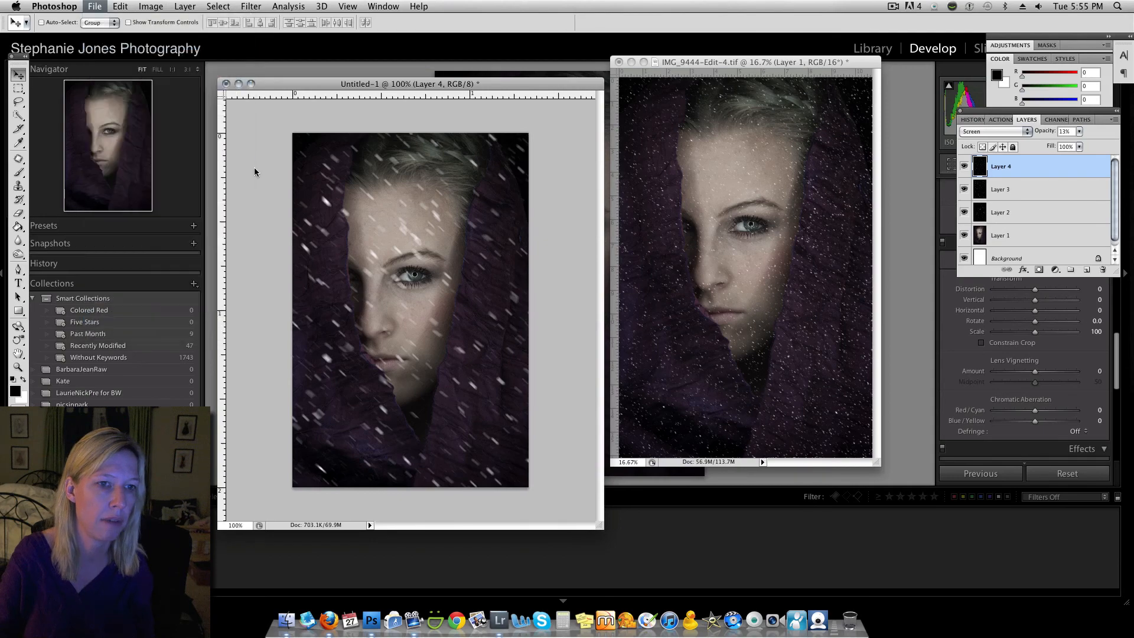
left_click(521, 80)
key("shift+super+s")
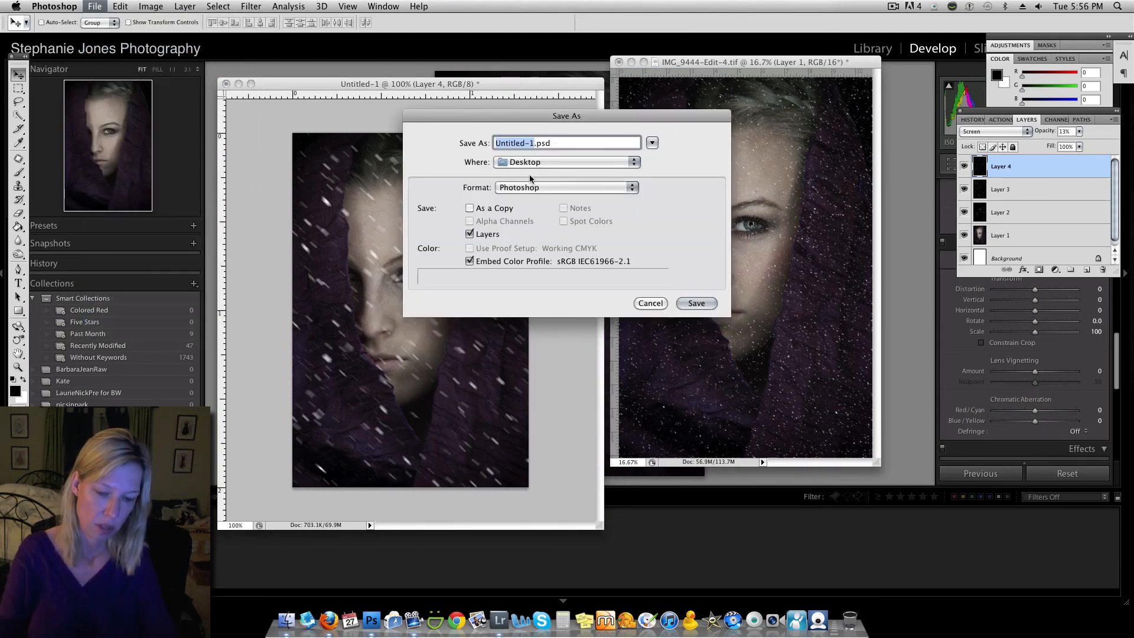
type("raw57")
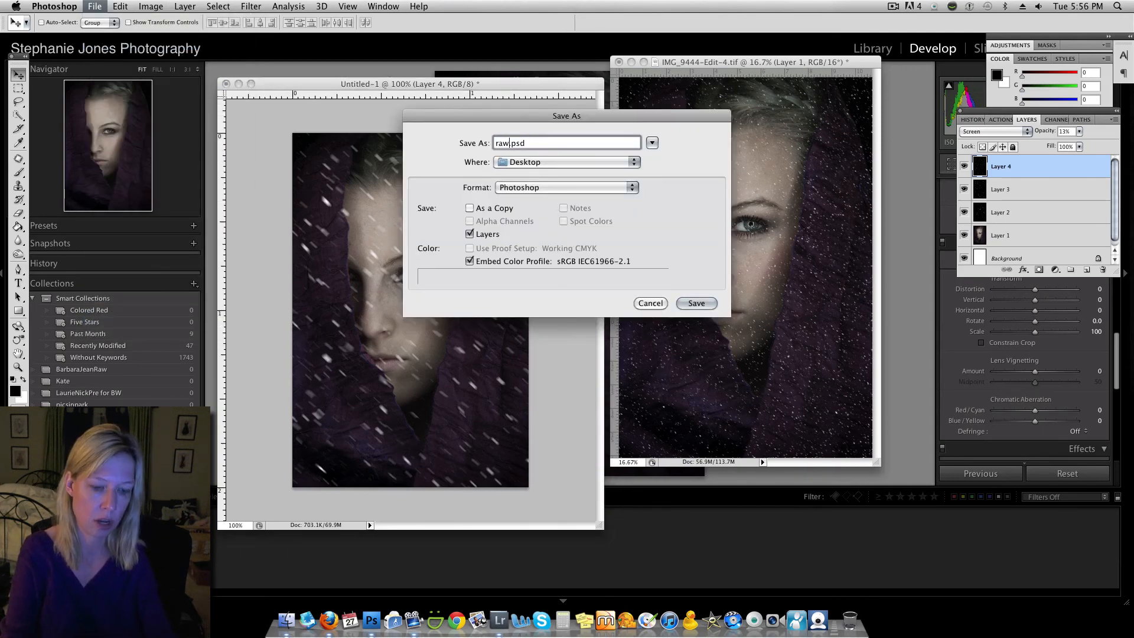
type("snow")
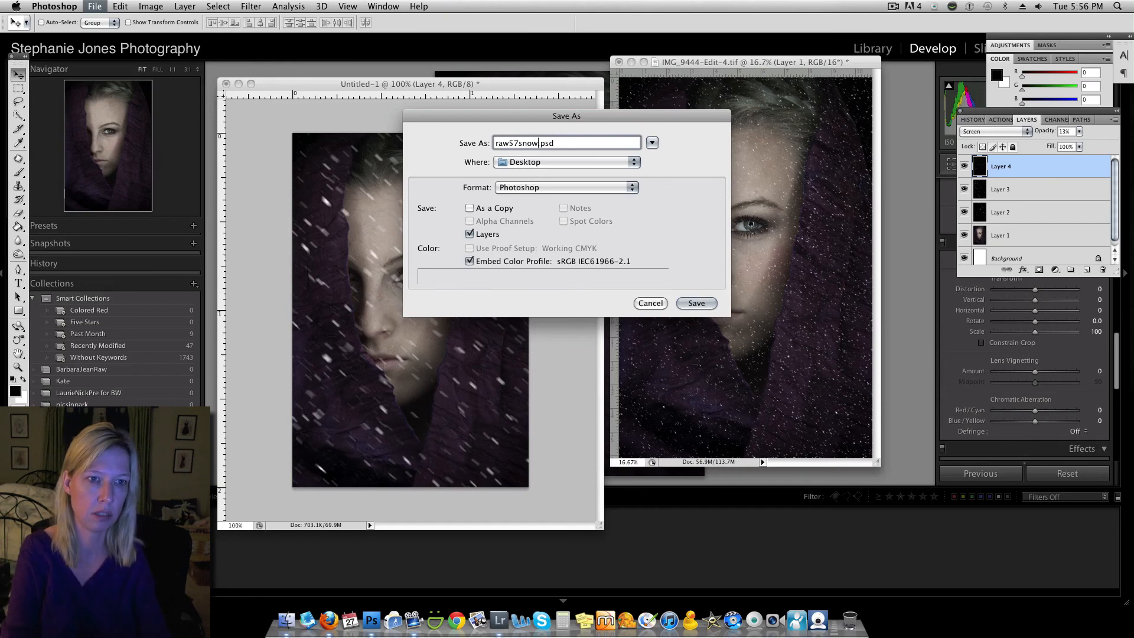
type("color")
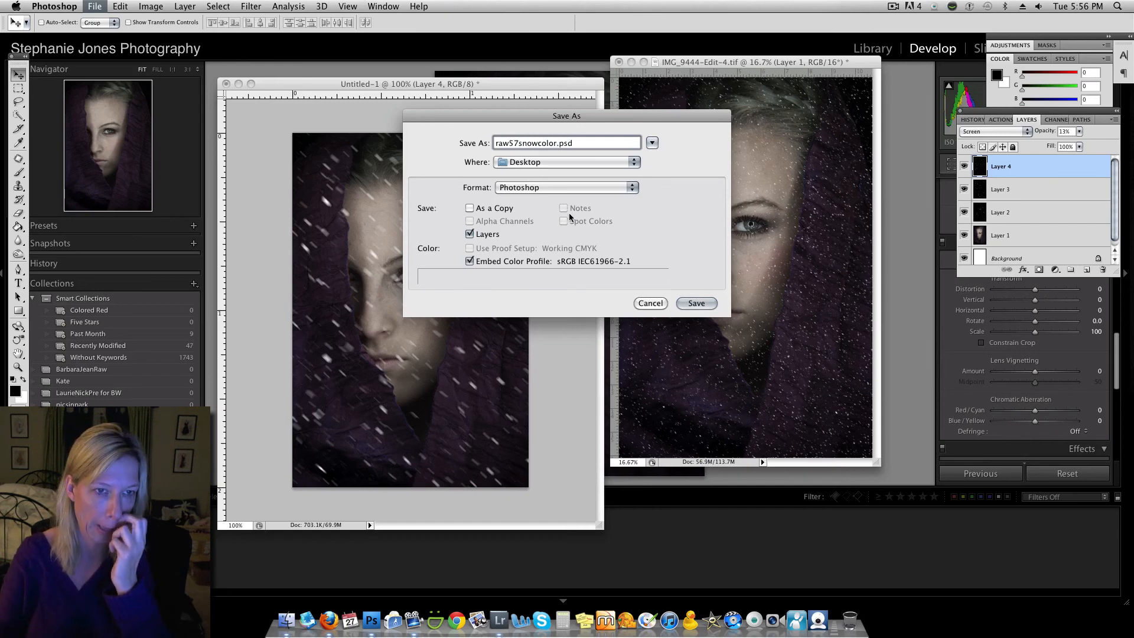
left_click(696, 305)
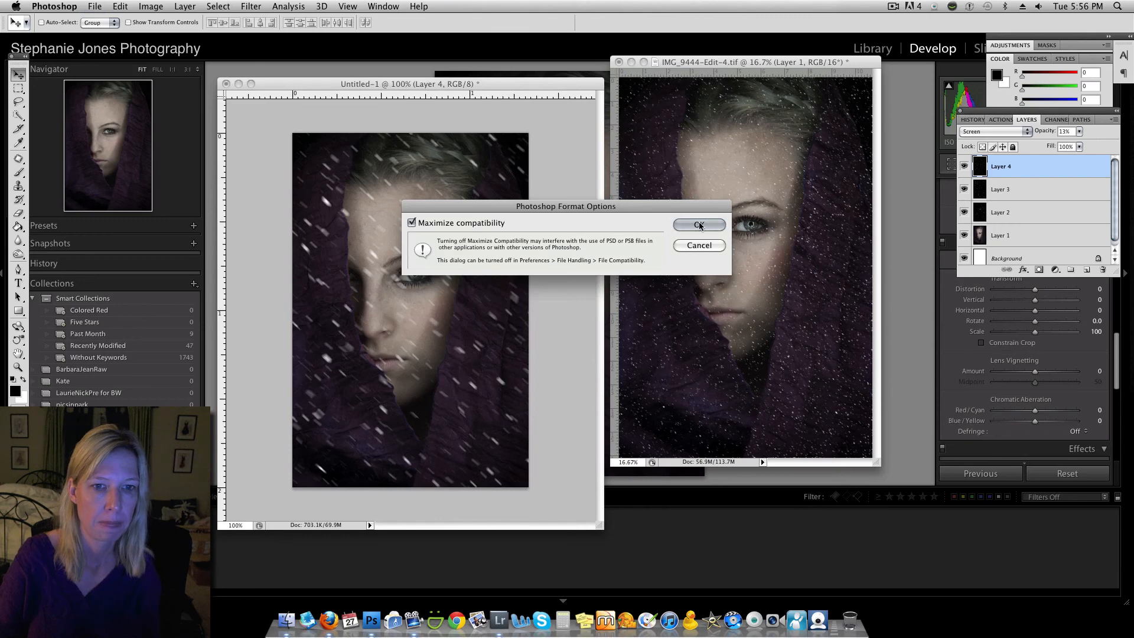
left_click(699, 224)
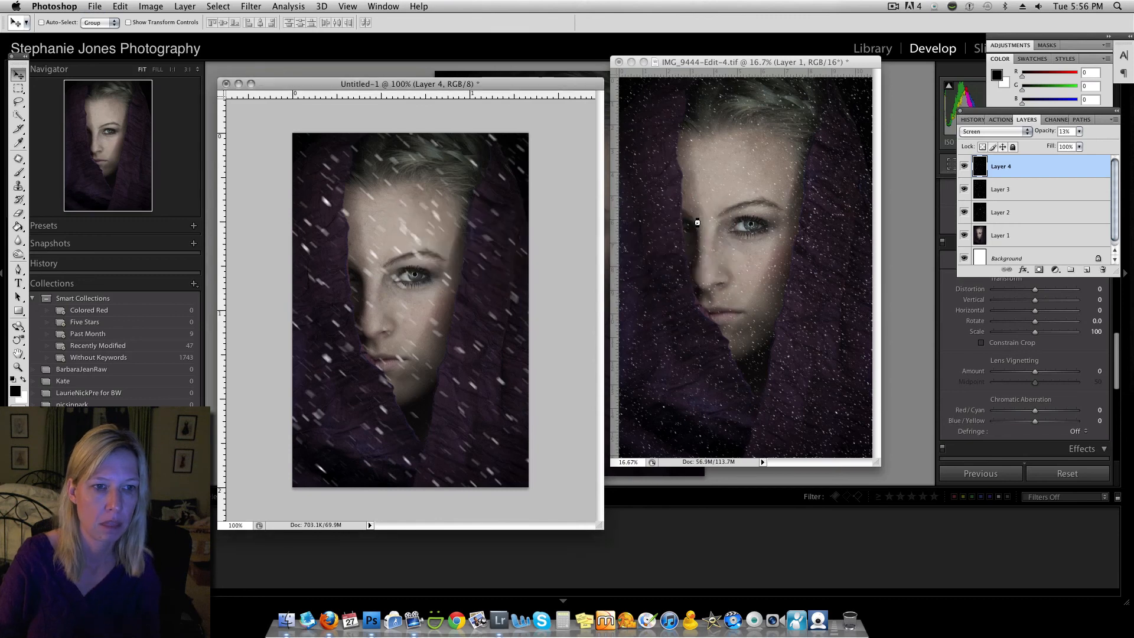
left_click(150, 7)
mouse_move(158, 40)
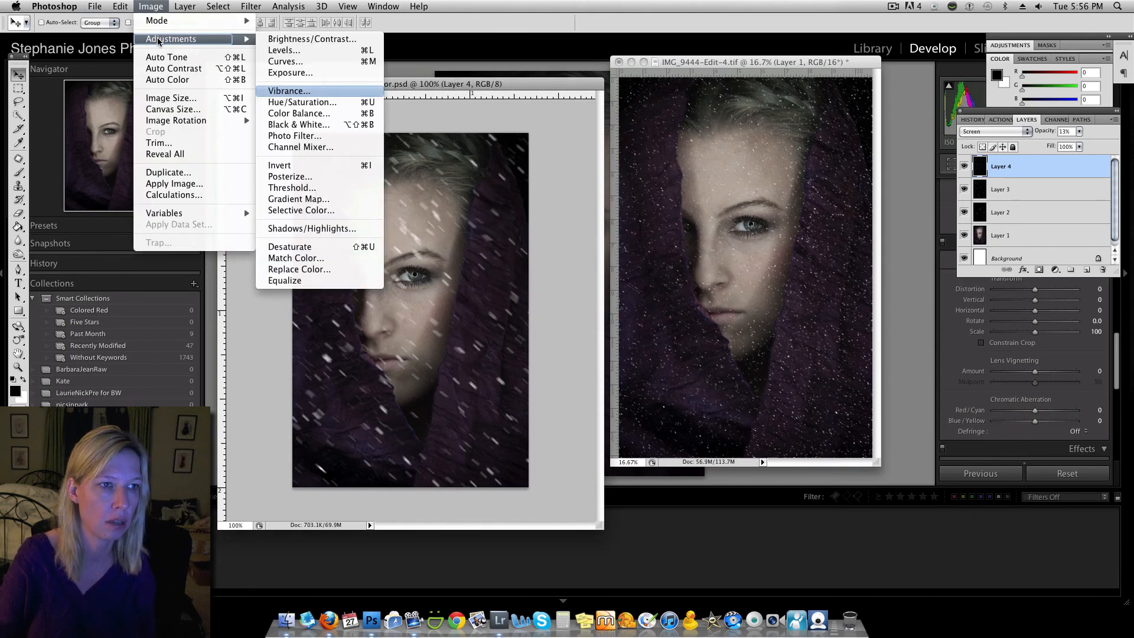
left_click(284, 102)
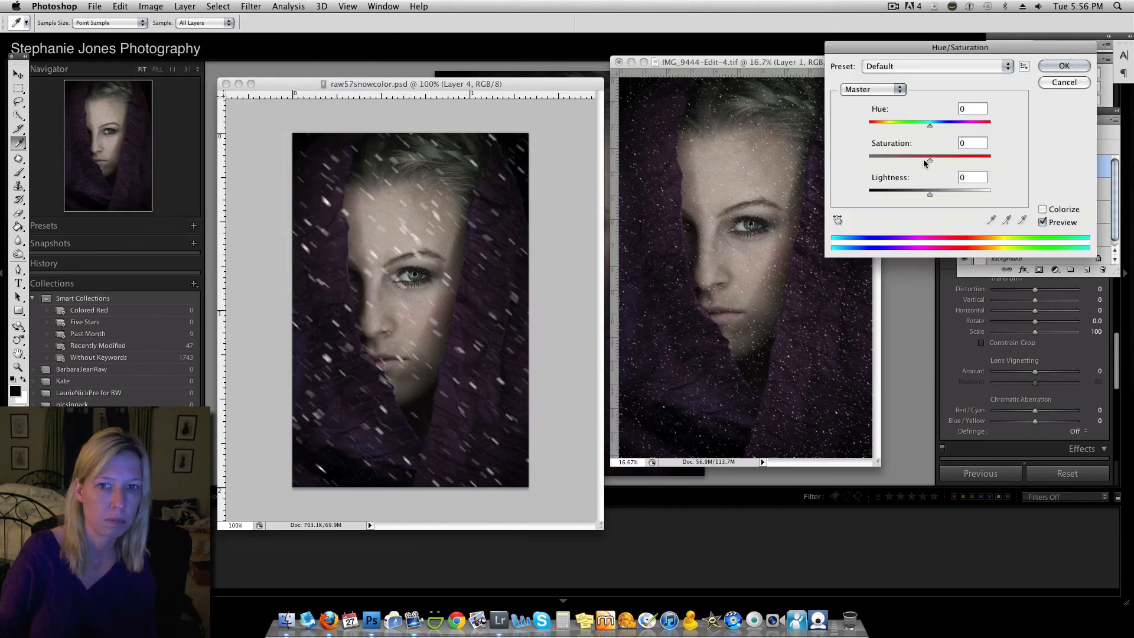
left_click_drag(928, 159, 835, 159)
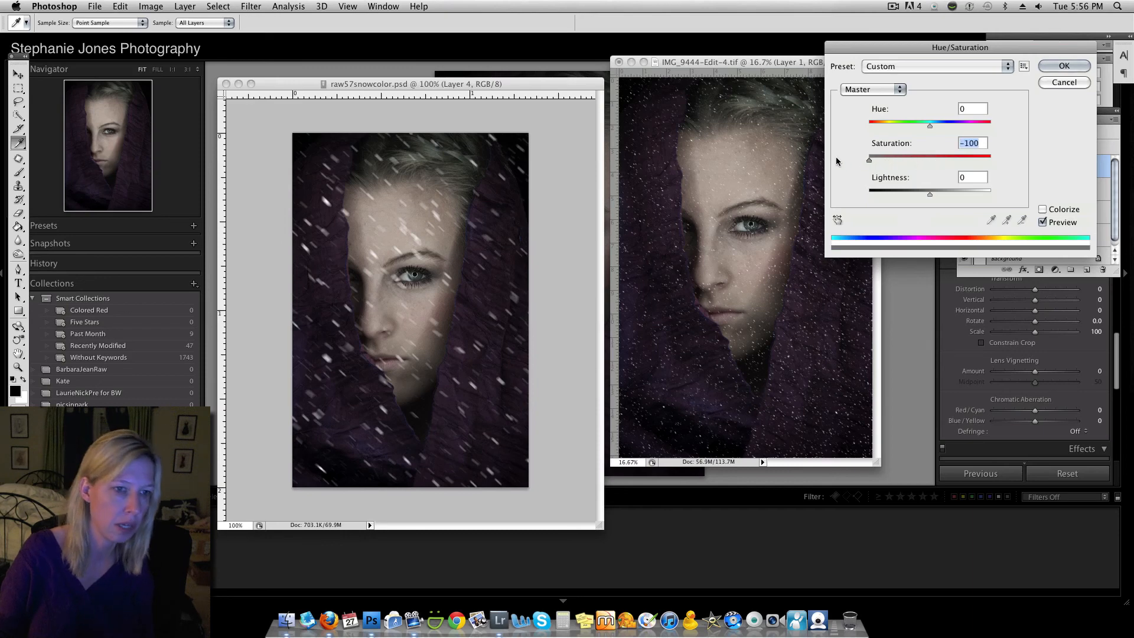
left_click(1081, 84)
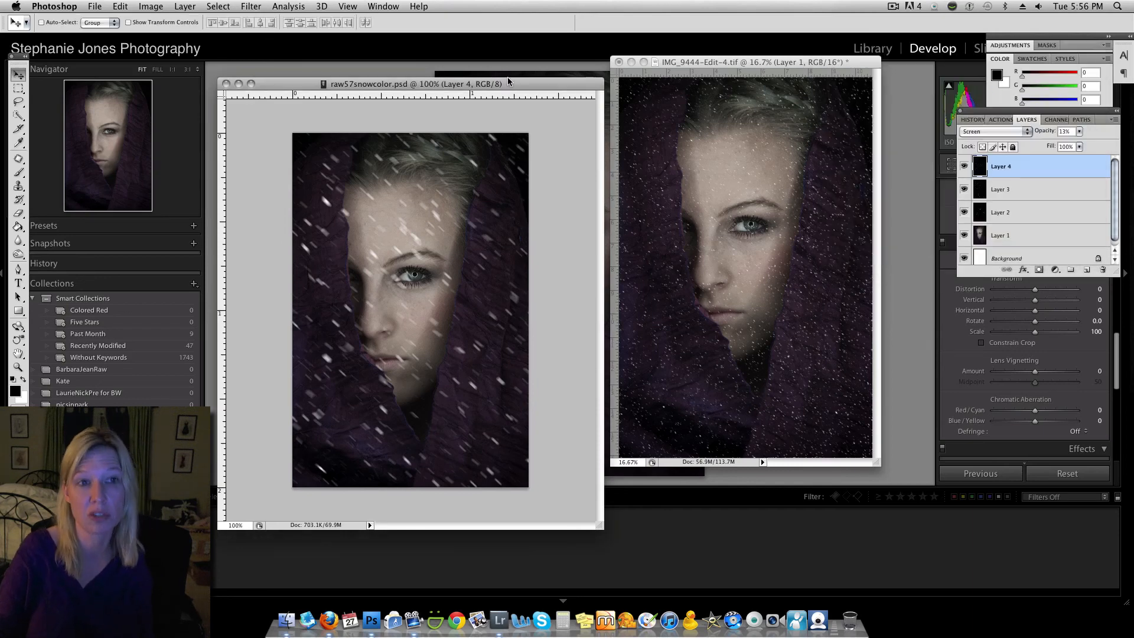
Select all layers of raw57snowcolor.psd and merge the visible ones into a single background layer.
left_click_drag(507, 79, 466, 68)
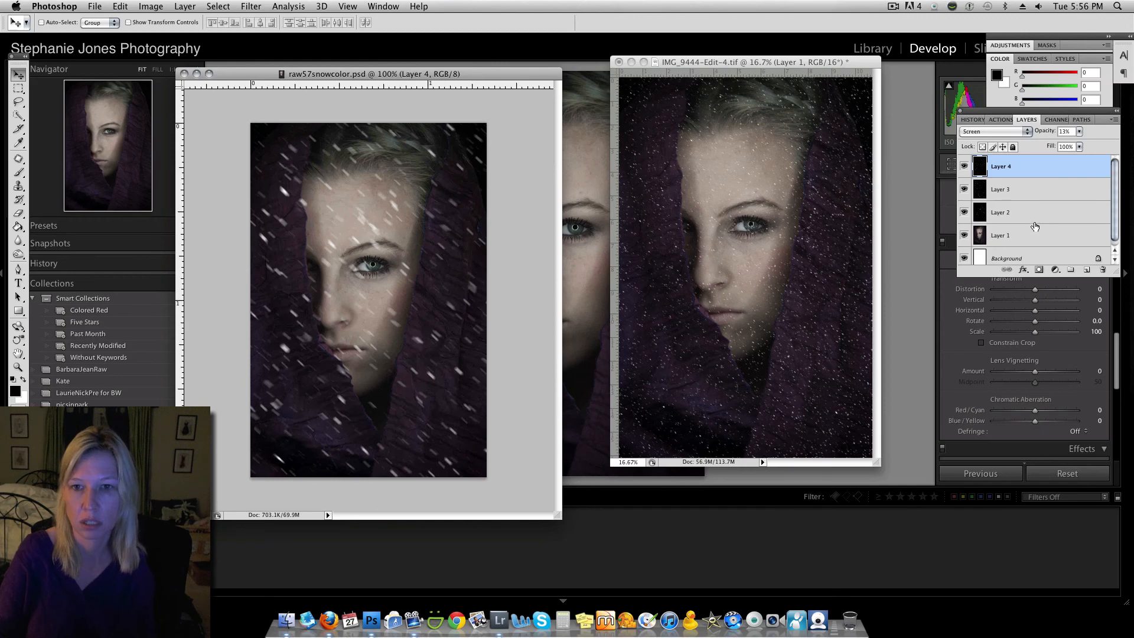
scroll(1035, 226, "down", 1)
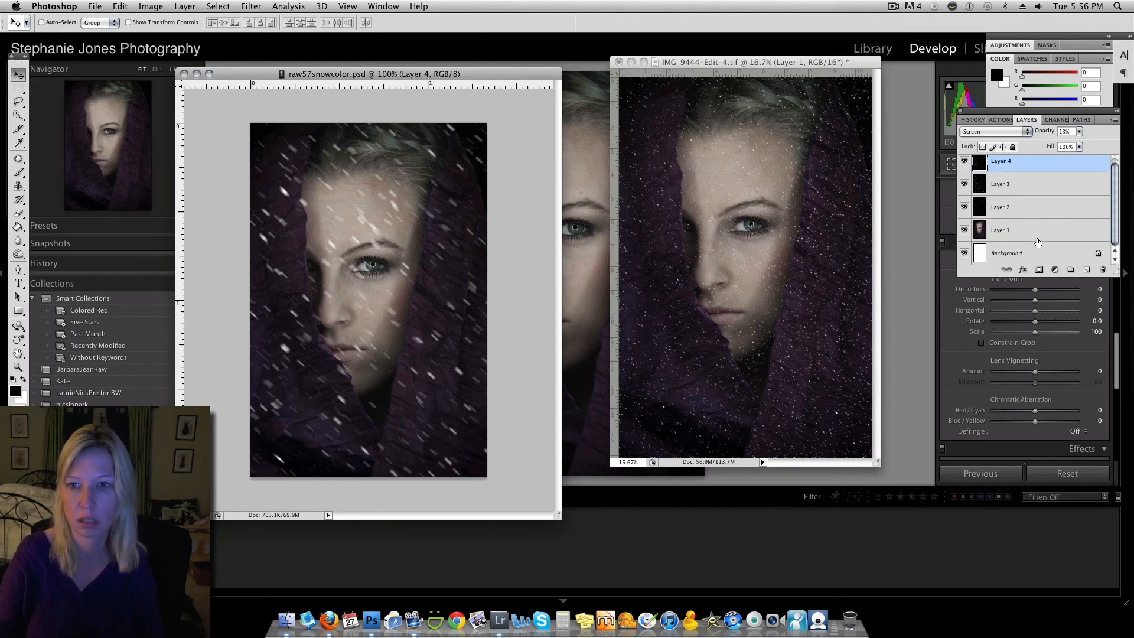
key("super+alt+a")
right_click(1029, 179)
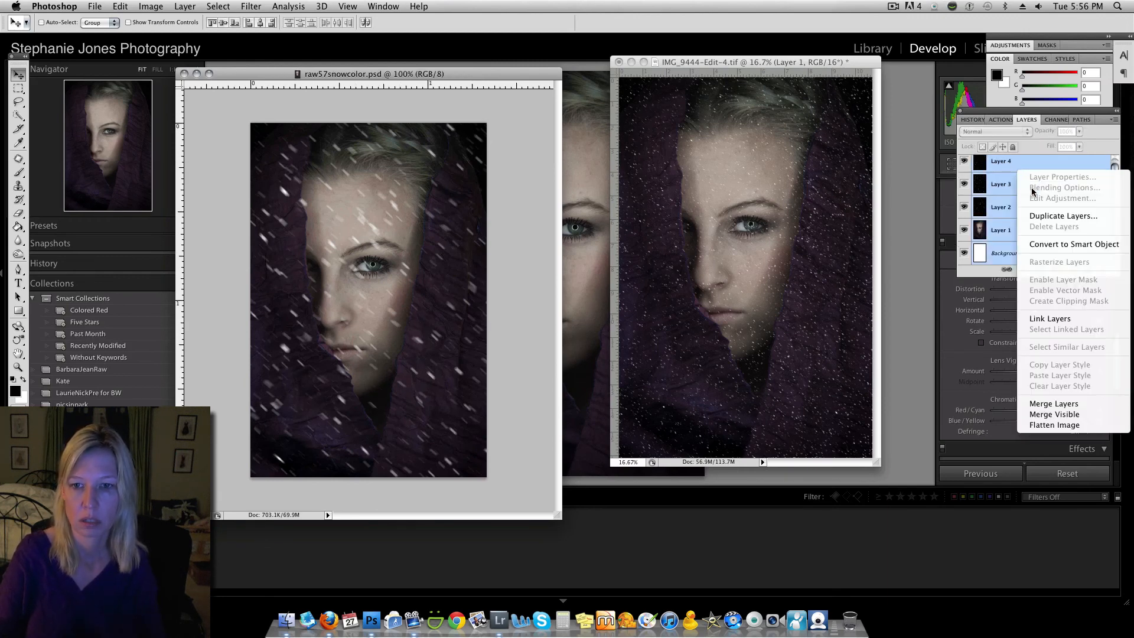
left_click(1054, 413)
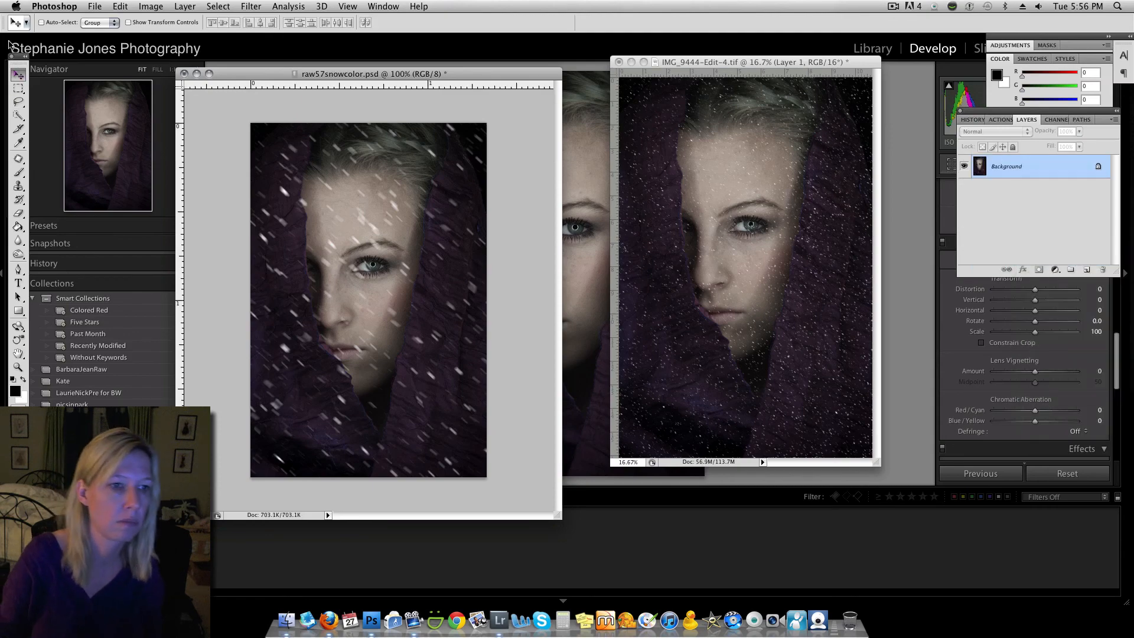
Turn the merged snow portrait black and white by applying a Hue/Saturation adjustment with saturation at -100.
left_click(144, 6)
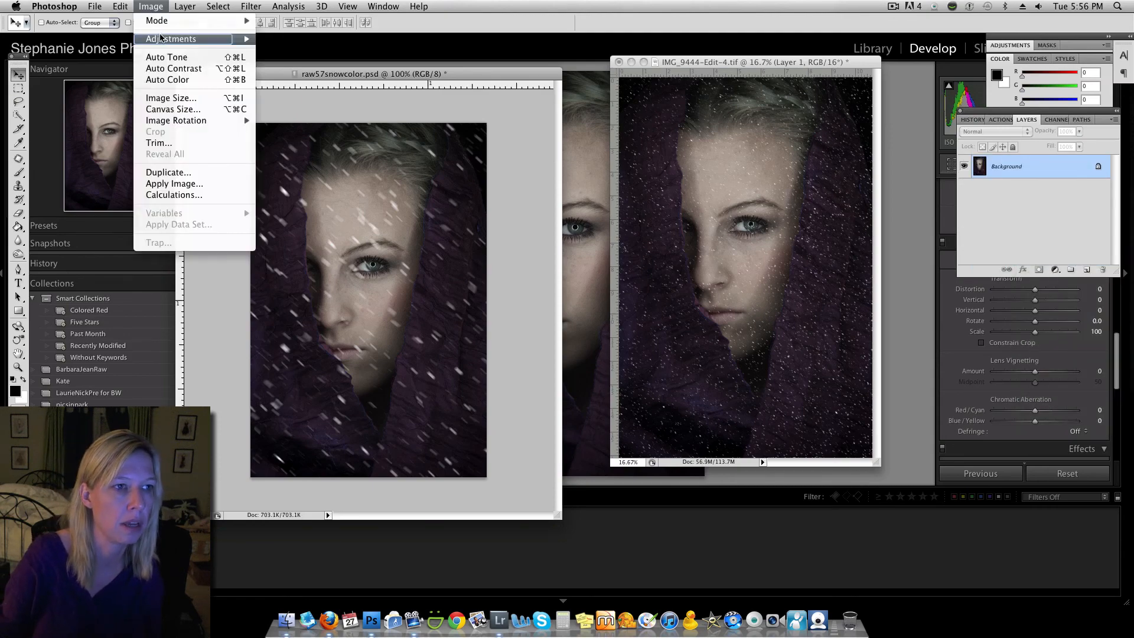
mouse_move(163, 39)
left_click(291, 103)
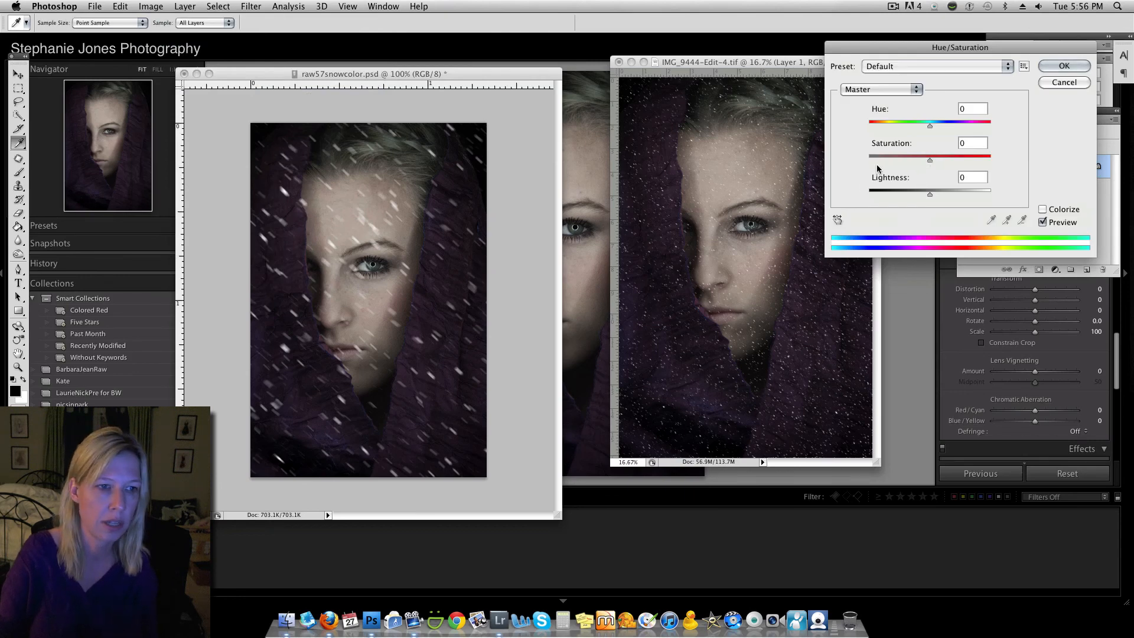
left_click_drag(932, 160, 867, 162)
left_click_drag(474, 73, 505, 73)
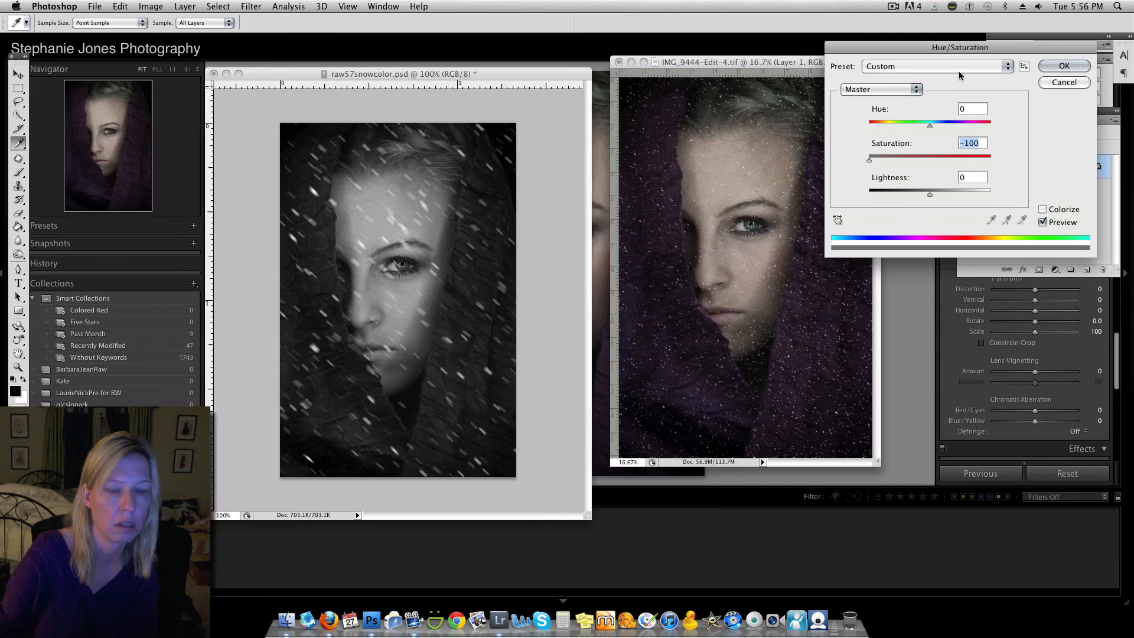
left_click(1063, 65)
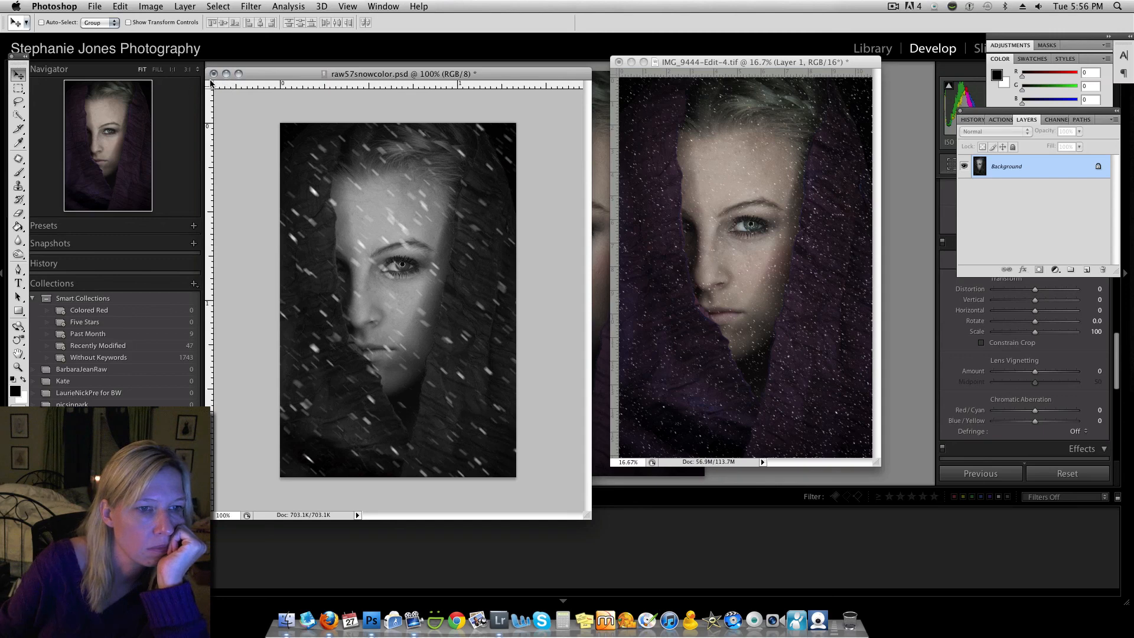
Apply a Brightness/Contrast adjustment to the black-and-white snow portrait with contrast at 22 and brightness at 0.
left_click(151, 7)
mouse_move(178, 39)
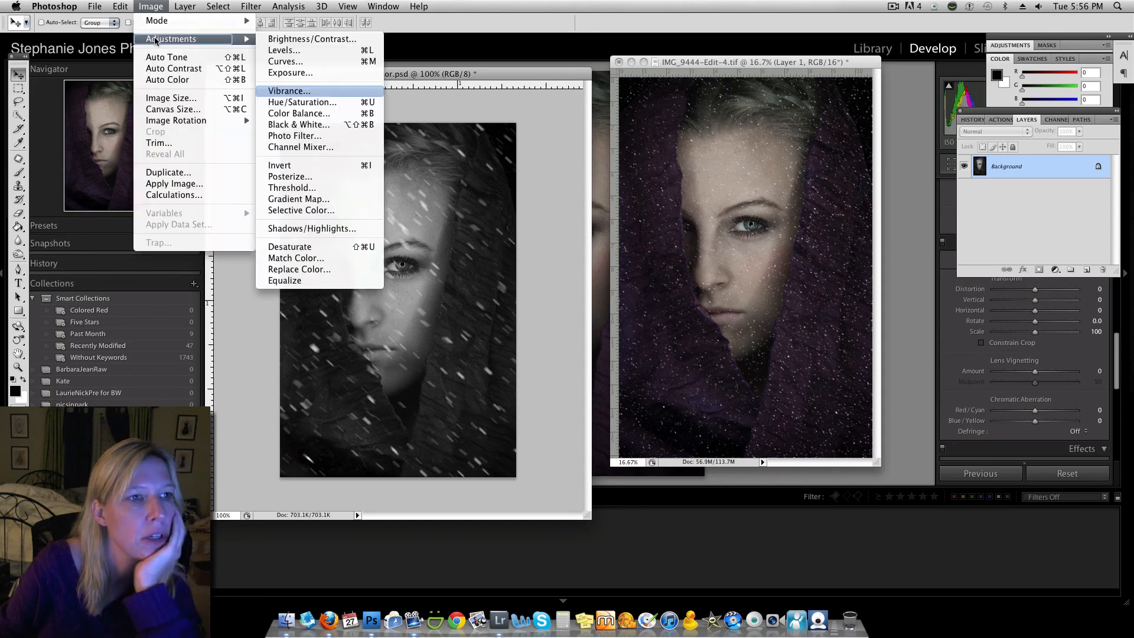
left_click(307, 39)
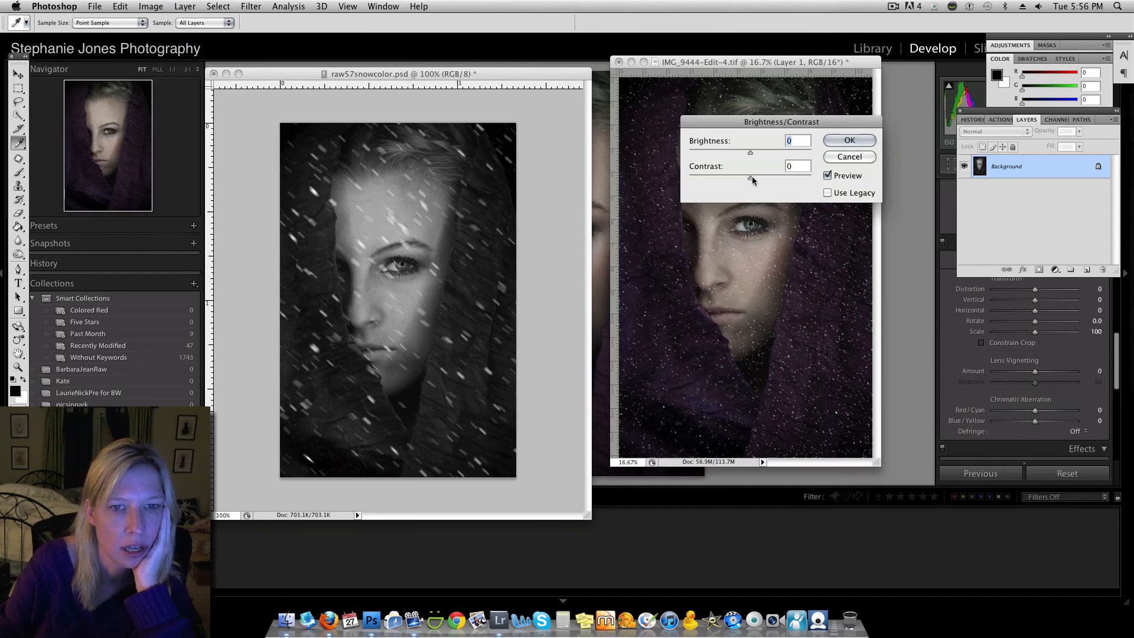
mouse_move(750, 178)
left_mouse_down()
mouse_move(794, 182)
mouse_move(699, 181)
mouse_move(752, 180)
left_mouse_up()
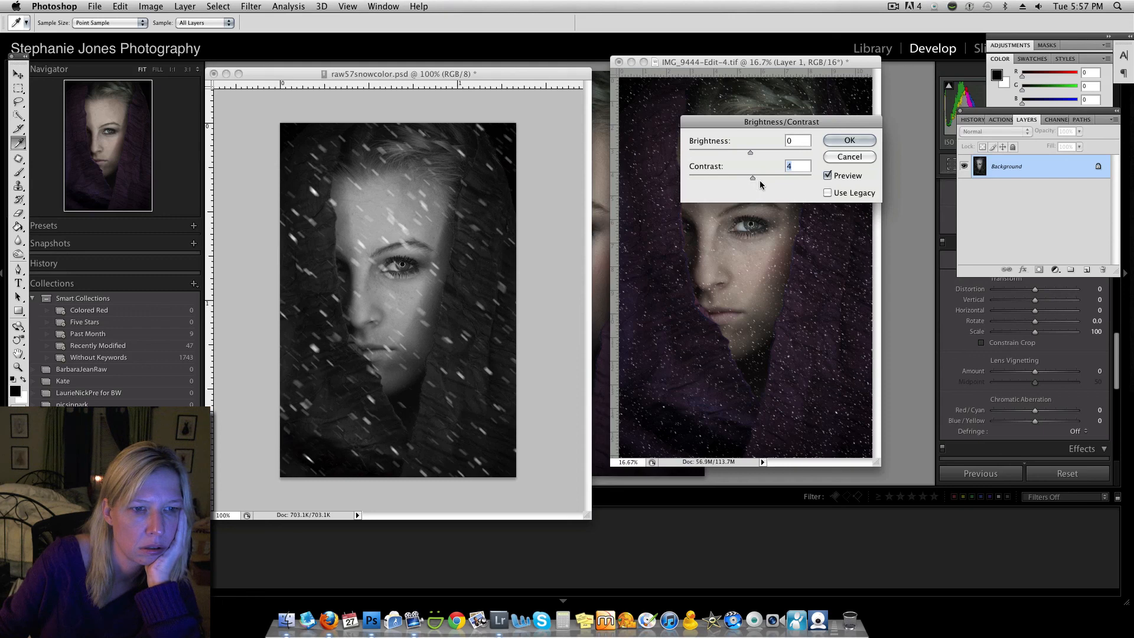
left_click_drag(753, 179, 764, 180)
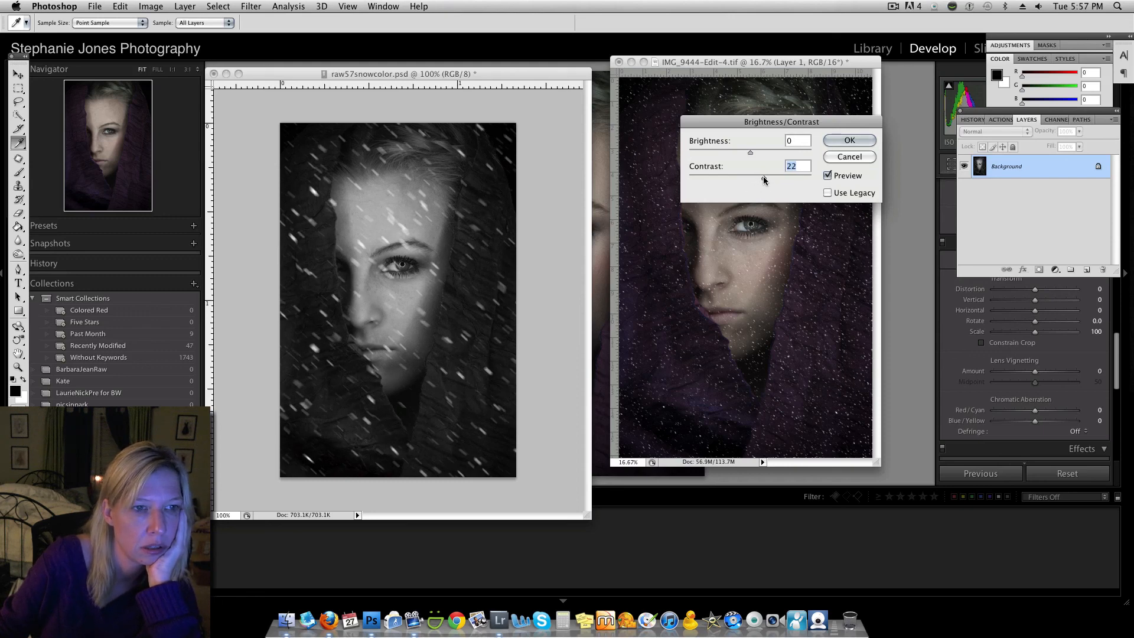
left_click(849, 141)
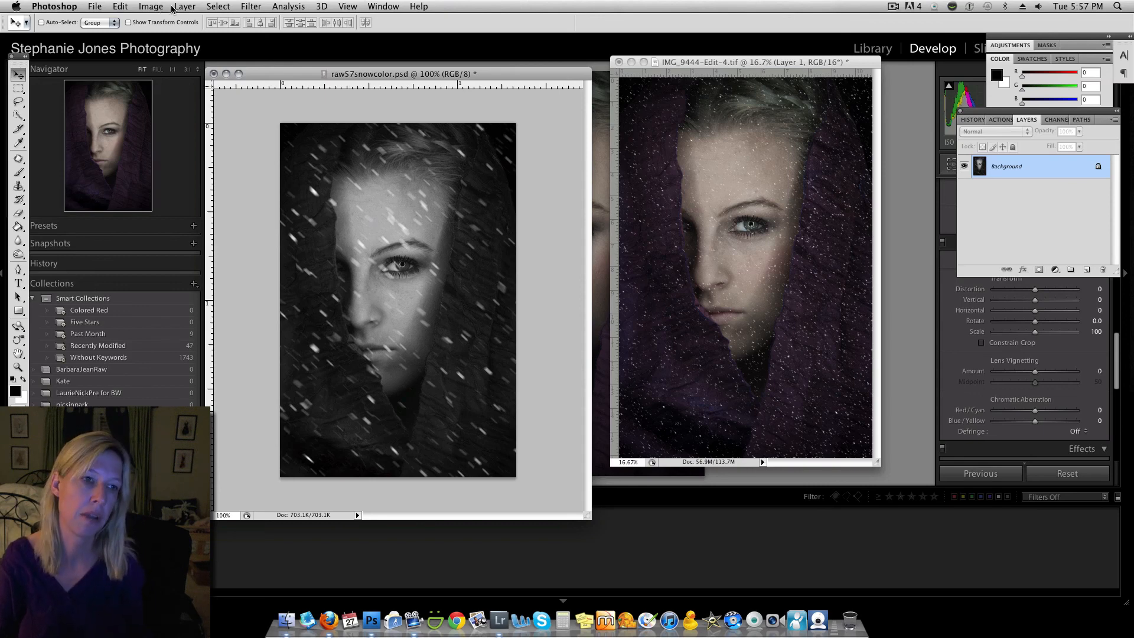
right_click(414, 621)
mouse_move(469, 571)
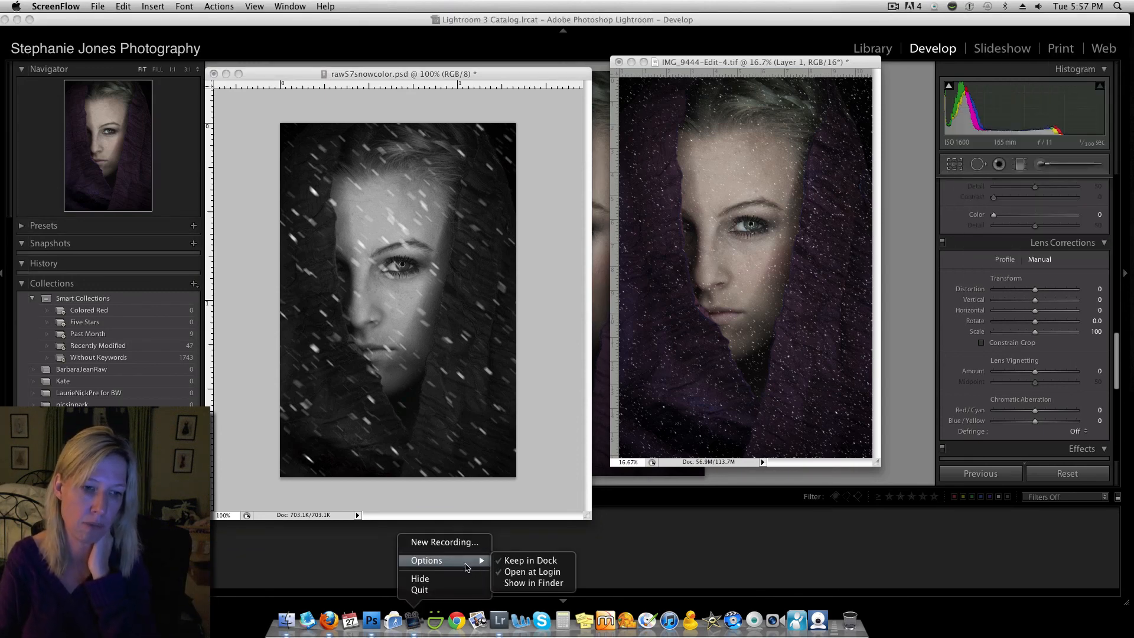
left_click(458, 544)
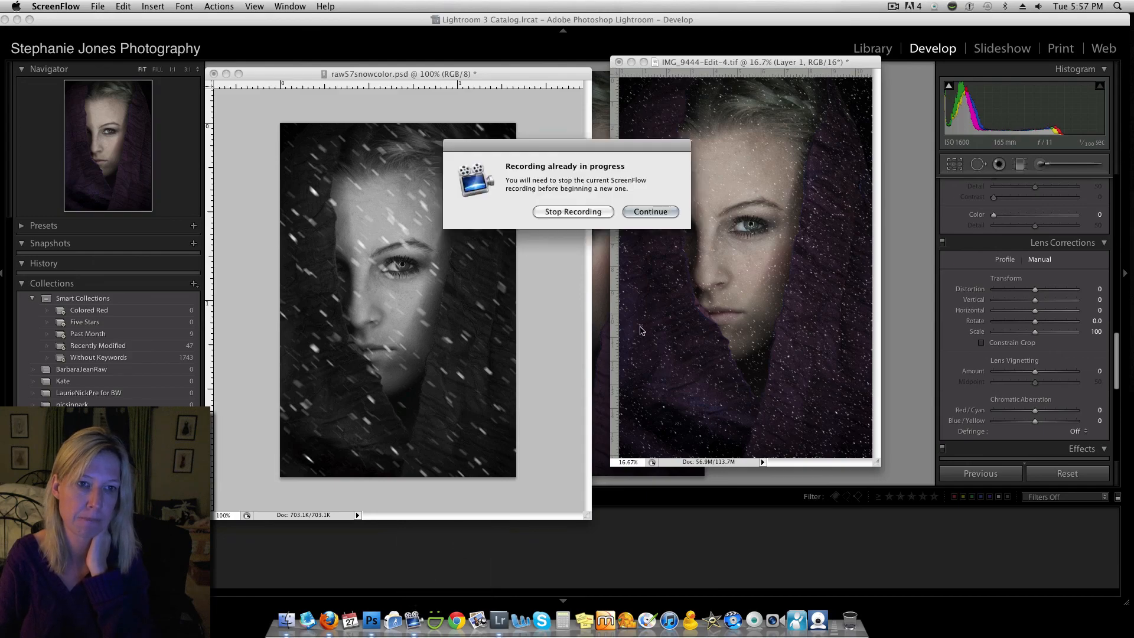